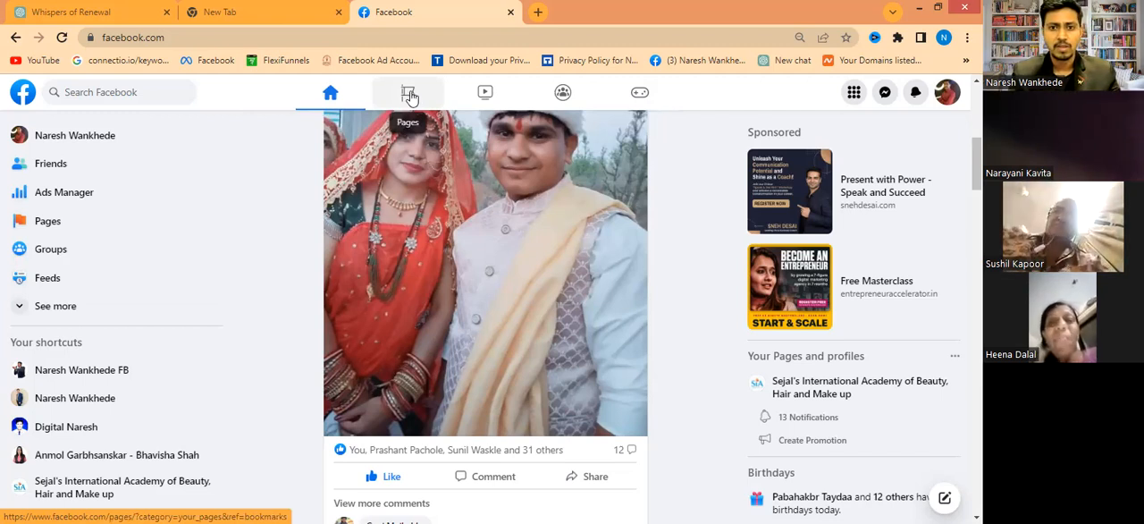
- Open the list of managed Pages and start creating a new Page
click(410, 97)
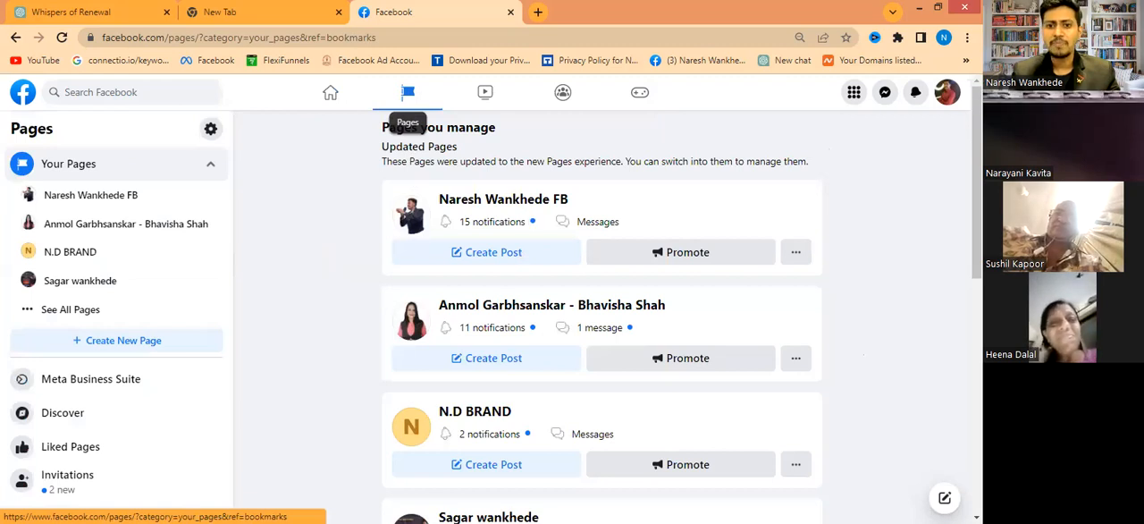
scroll(602, 313, down, 4)
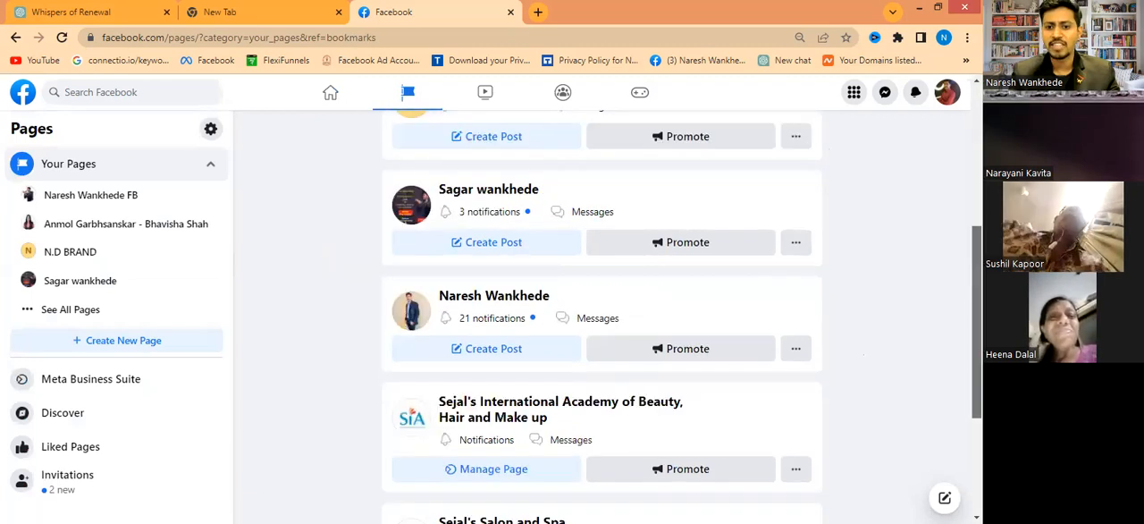
scroll(602, 313, down, 3)
scroll(264, 264, up, 8)
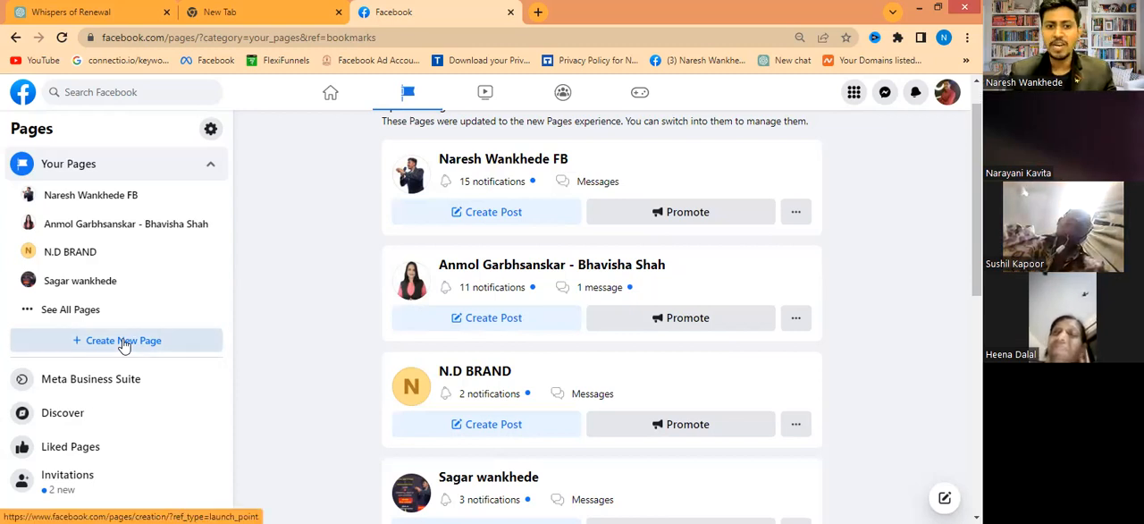
click(124, 344)
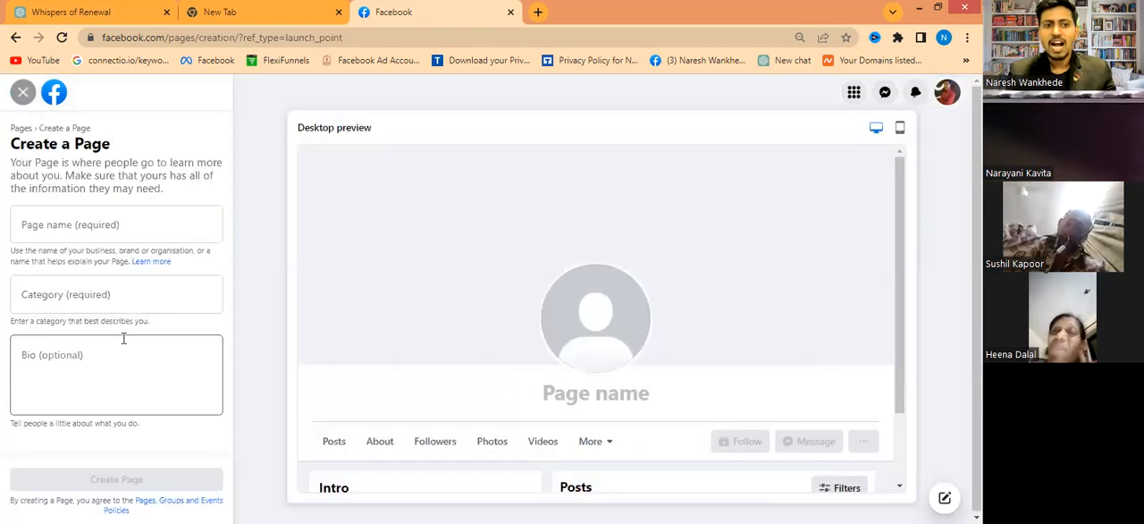
- Name the new Page with the owner's first name, capitalised, followed by "digital"
click(69, 227)
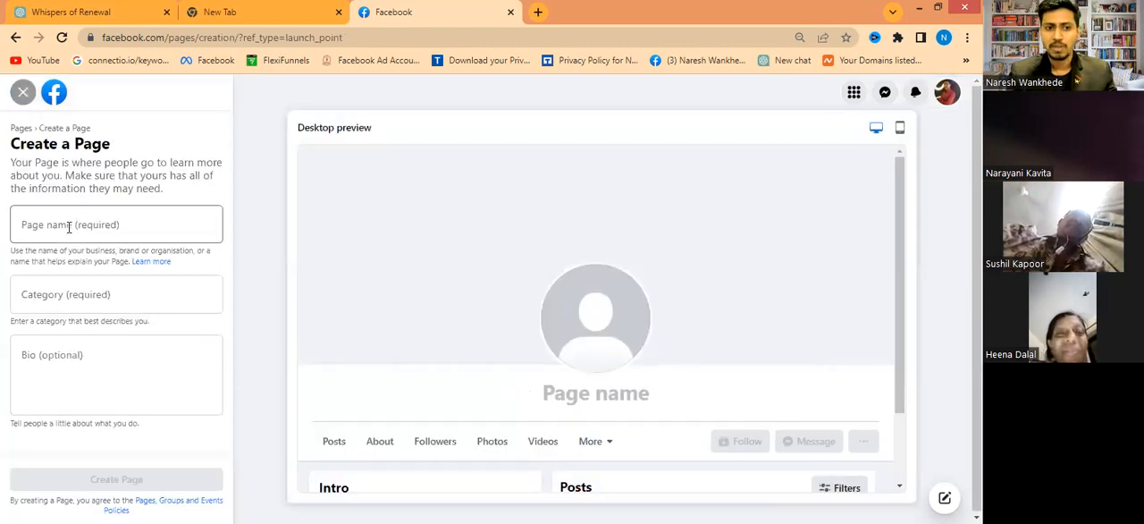
click(69, 227)
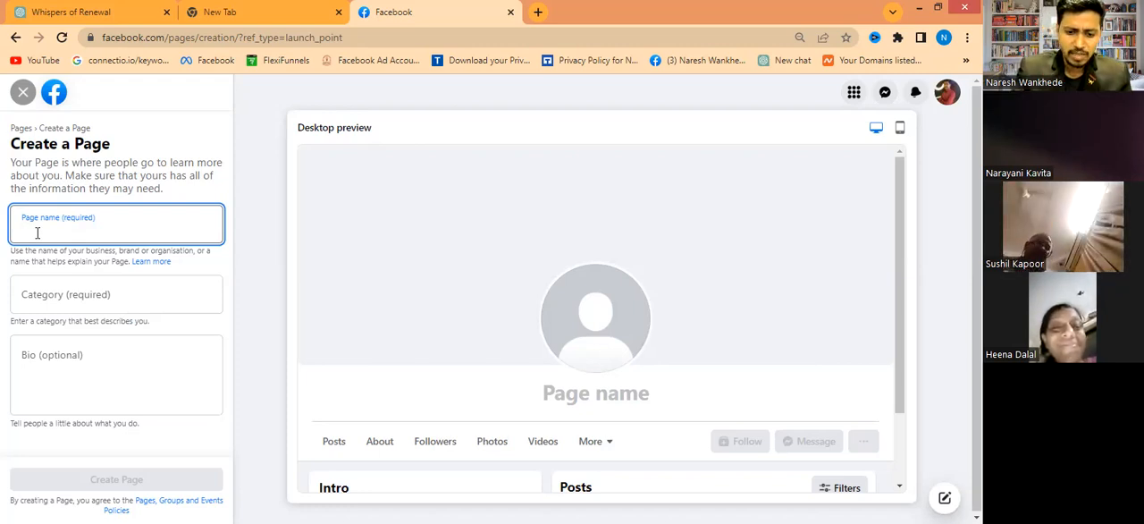
text(nare)
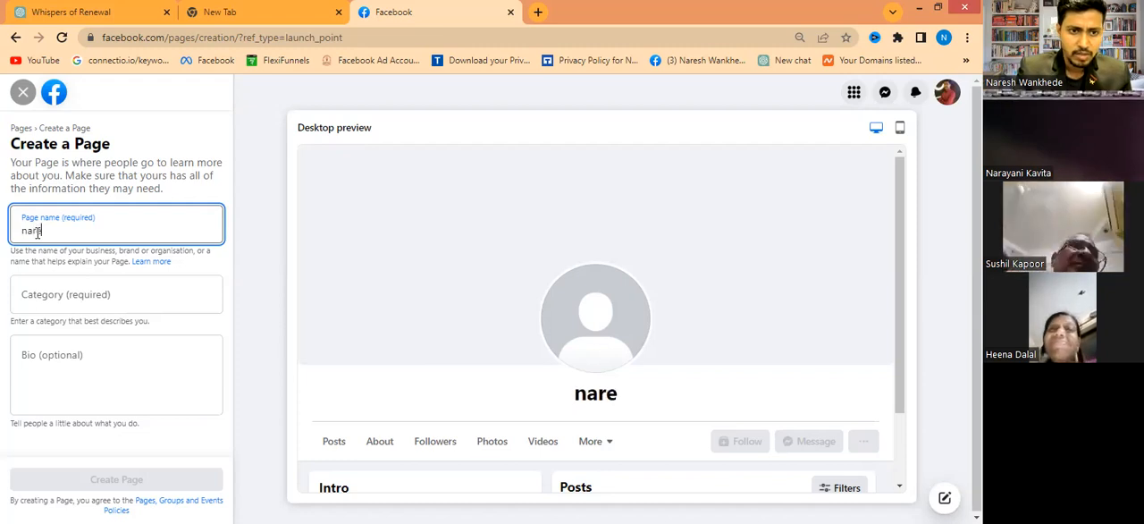
text(sh )
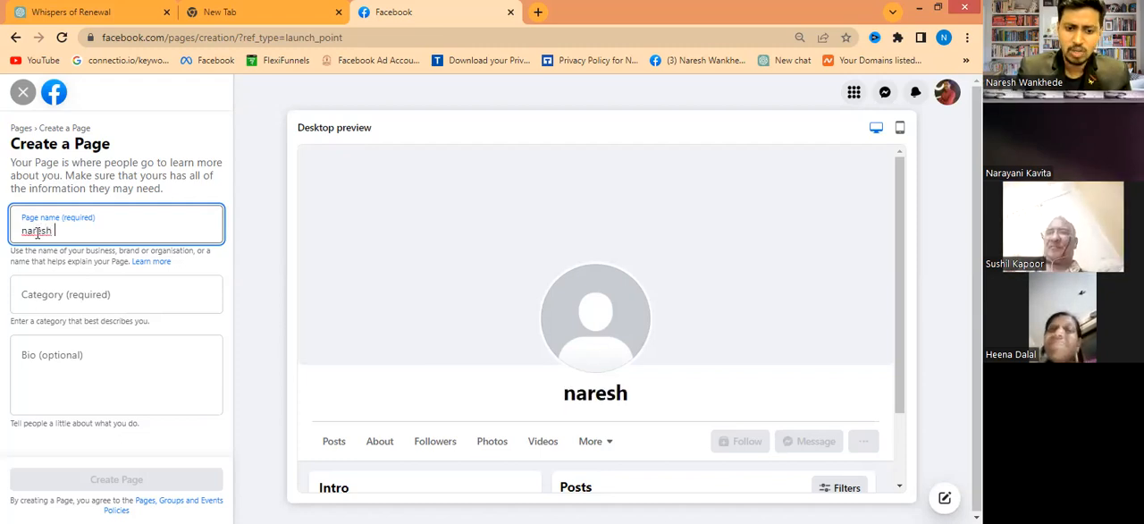
text(digital)
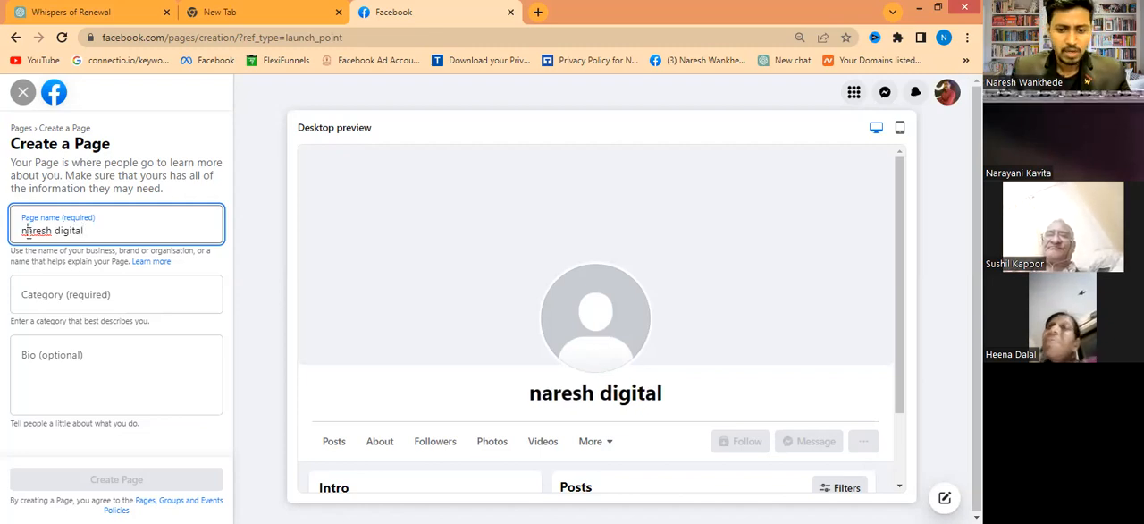
click(27, 231)
key(BackSpace)
text(N)
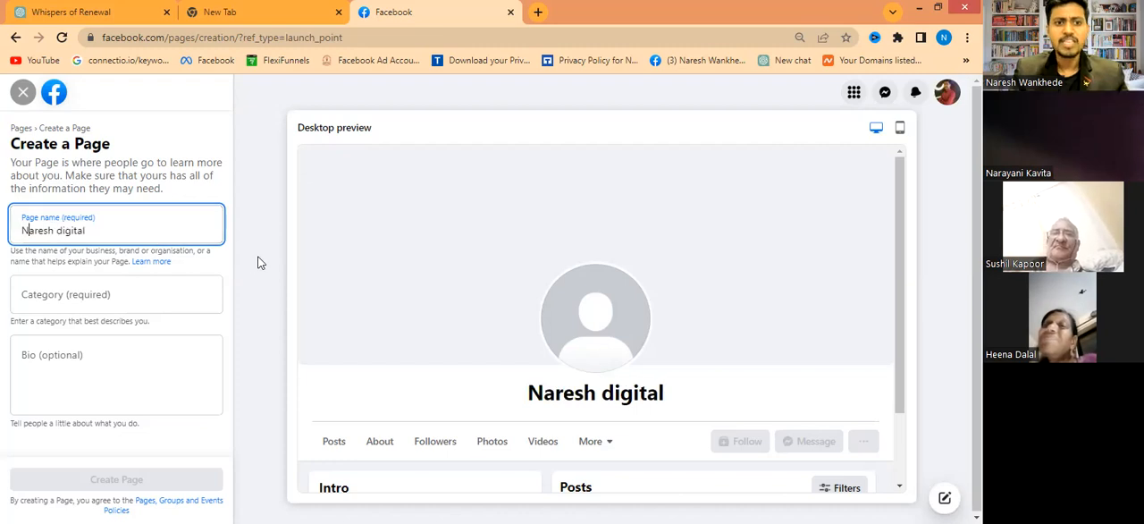
click(257, 262)
click(129, 234)
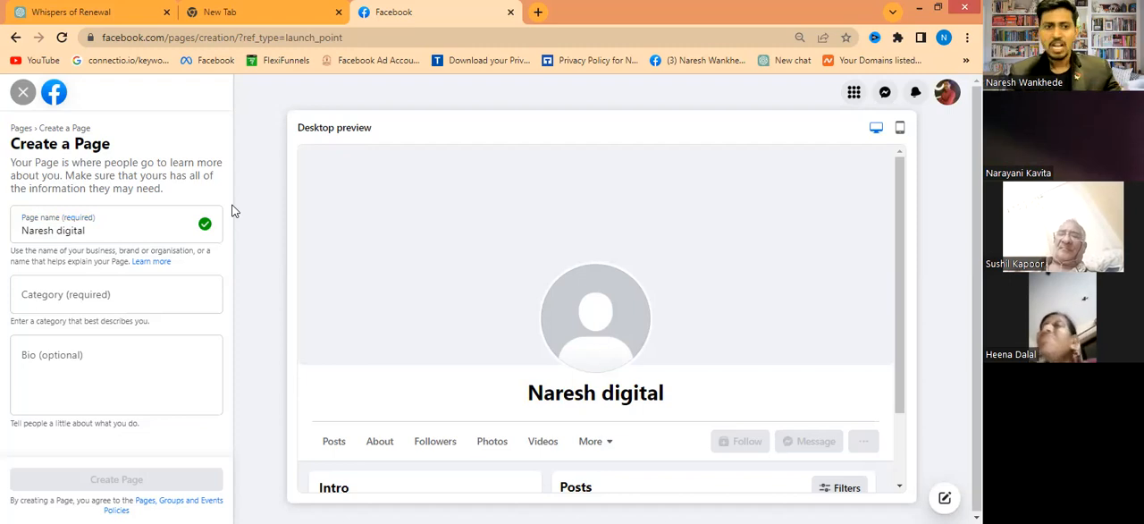
- Search the Page categories for "DIGI" and look through the suggestions
click(74, 295)
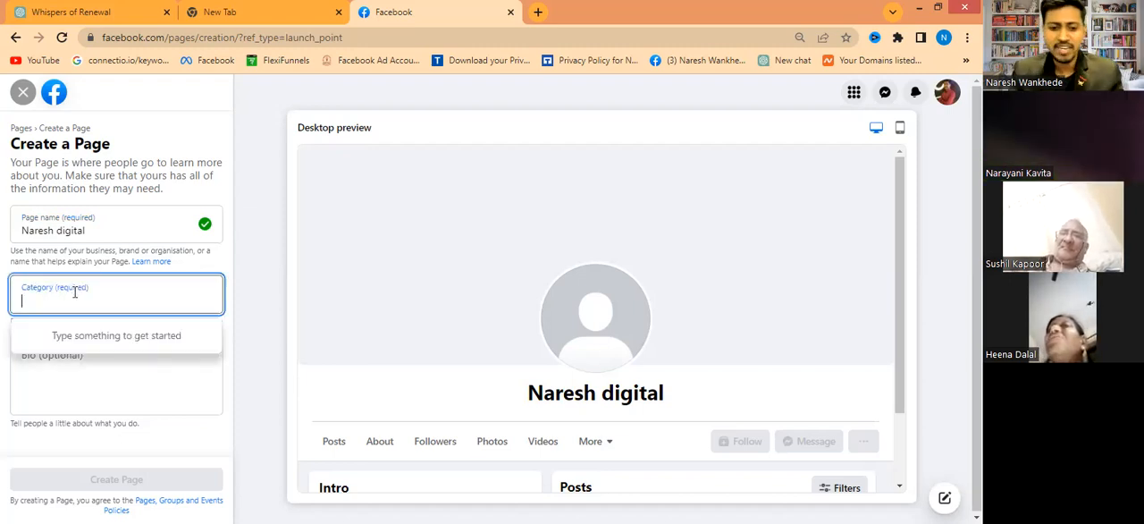
text(Di)
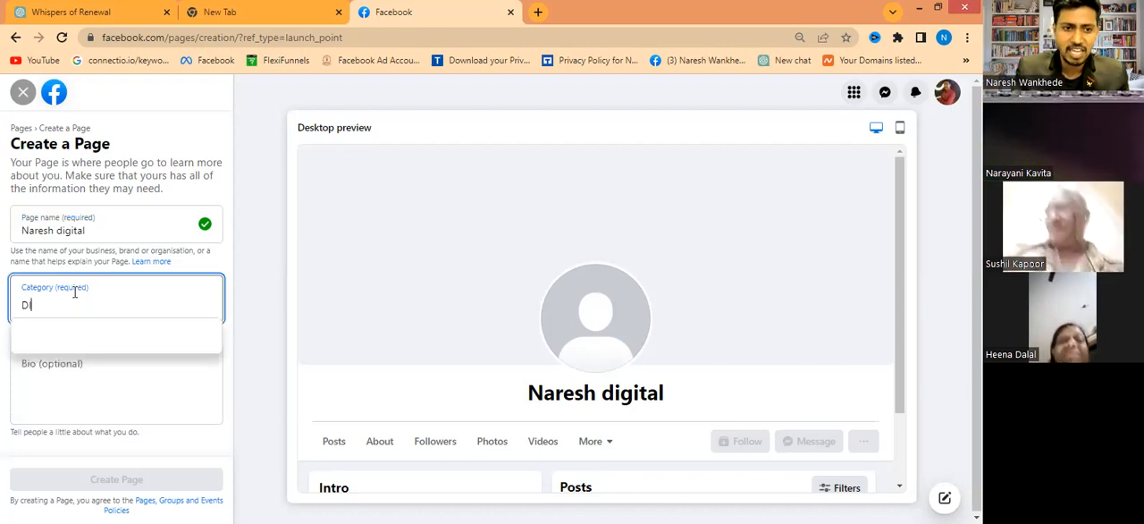
text(GI)
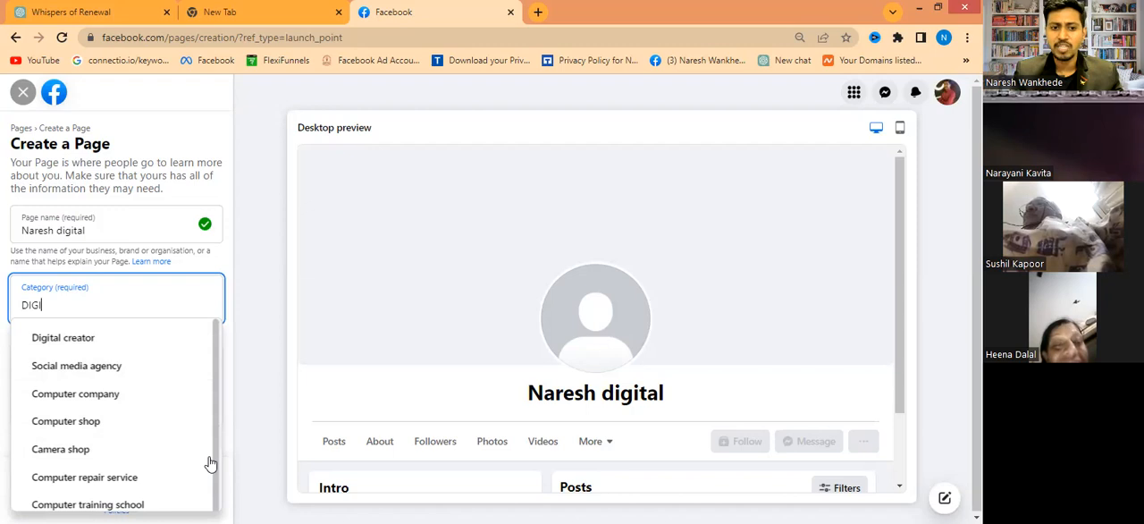
scroll(210, 462, down, 1)
- Replace the category search with "AURVE" to check the matching suggestions
click(104, 302)
drag(105, 302, 25, 303)
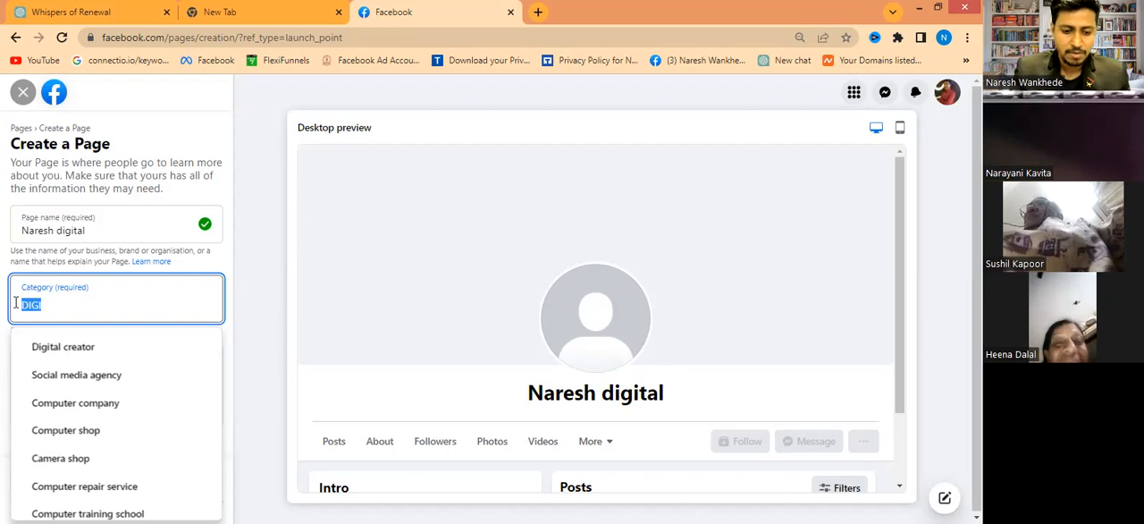
text(AURV)
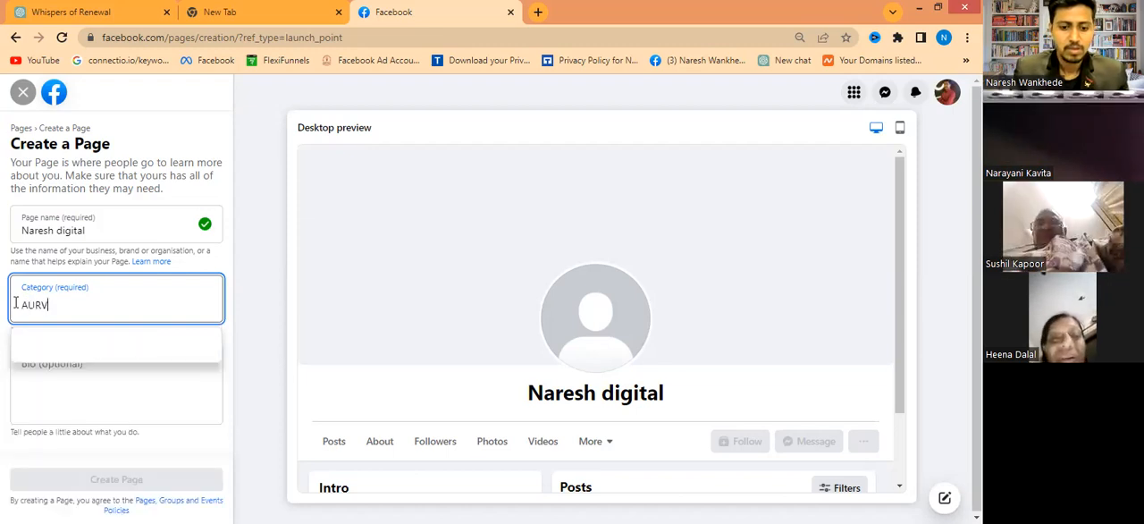
text(E)
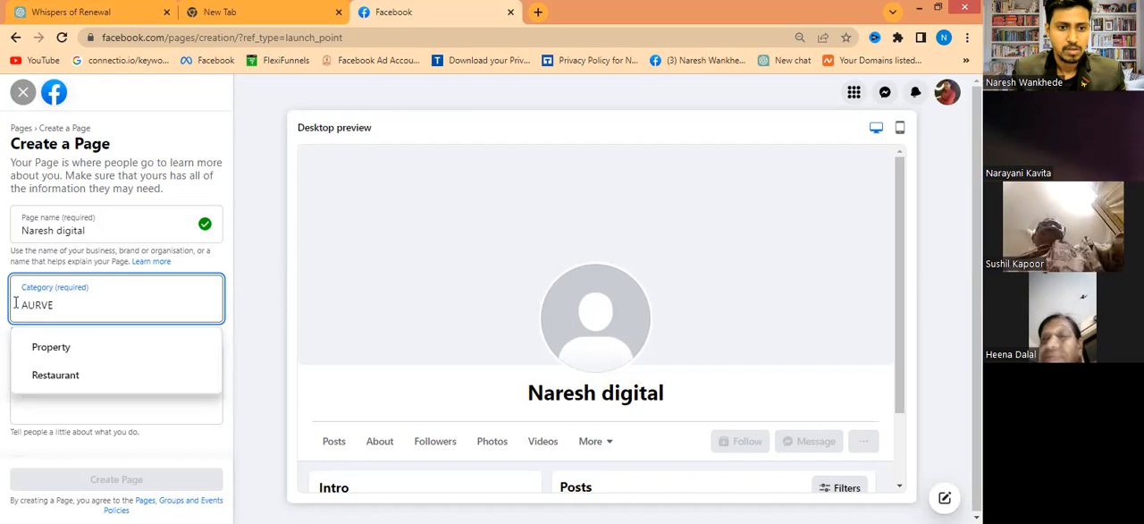
- Replace the category search with "PRODUCT" and look through the suggested categories
key(BackSpace)
key(BackSpace)
key(BackSpace)
key(BackSpace)
key(BackSpace)
text(PR)
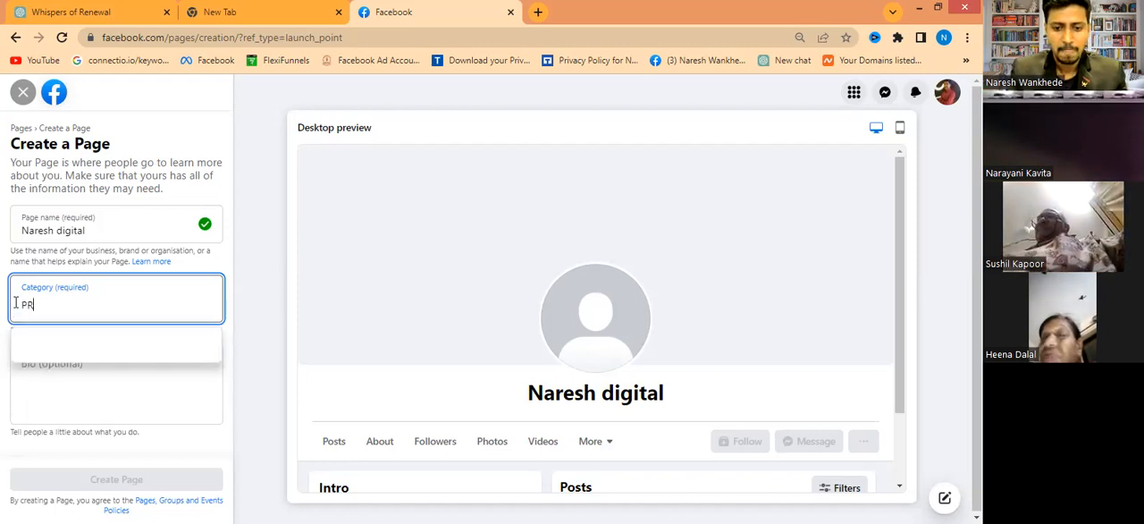
text(O)
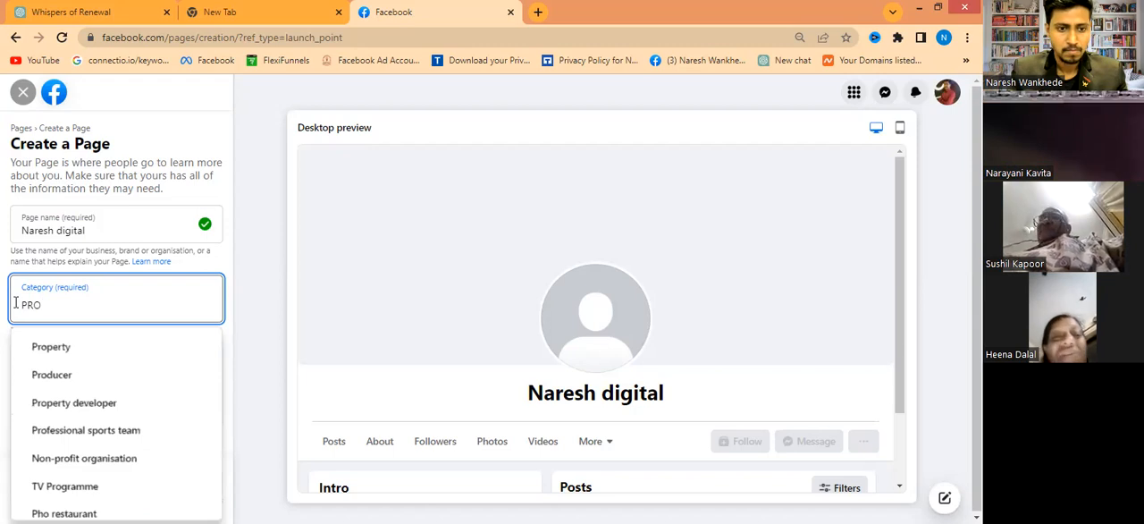
text(DUCT)
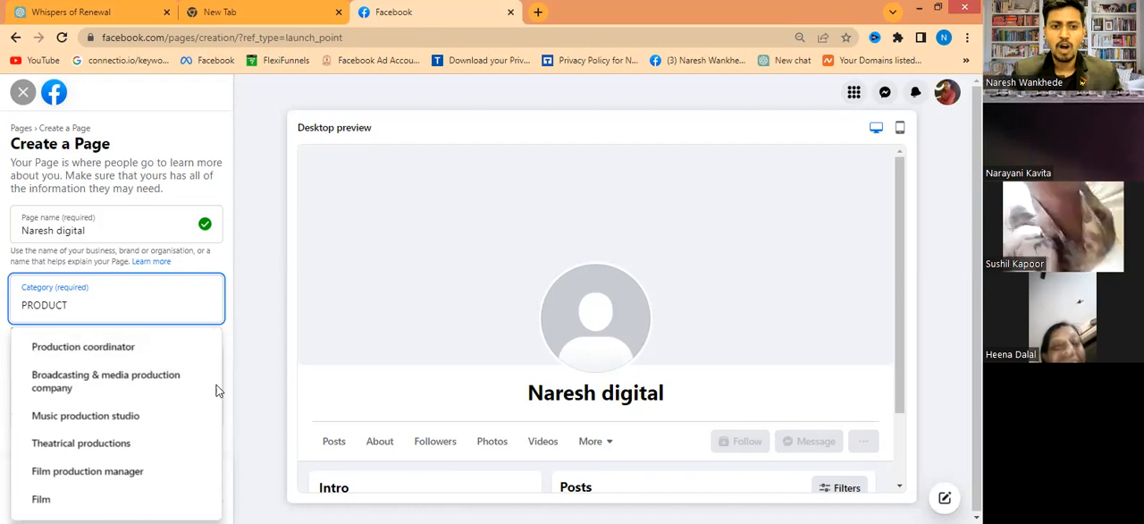
scroll(214, 400, down, 1)
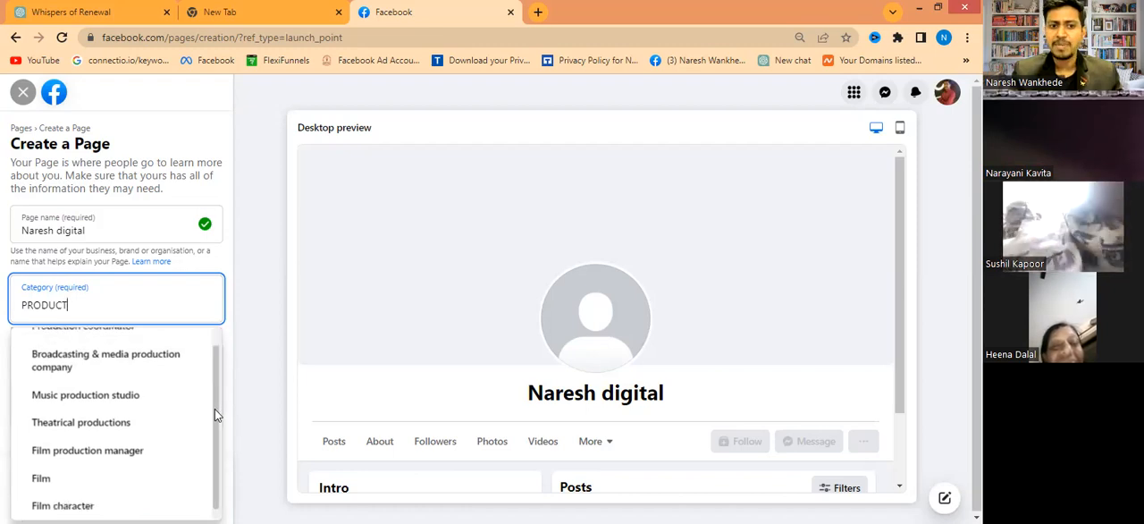
scroll(215, 411, down, 2)
scroll(214, 452, down, 1)
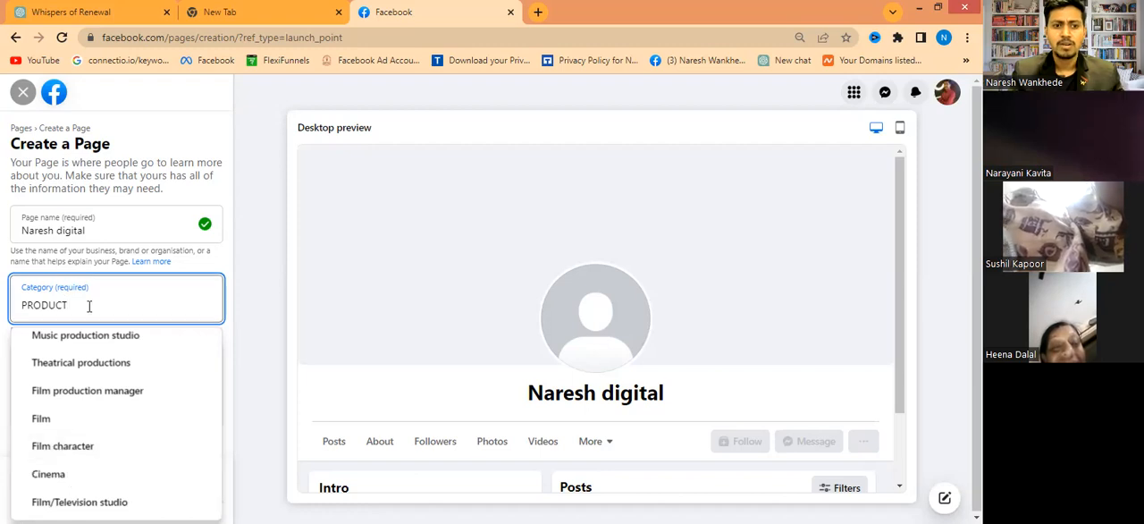
- Replace the category search with "BEAUTY" to check the suggested beauty categories
double_click(18, 305)
key(BackSpace)
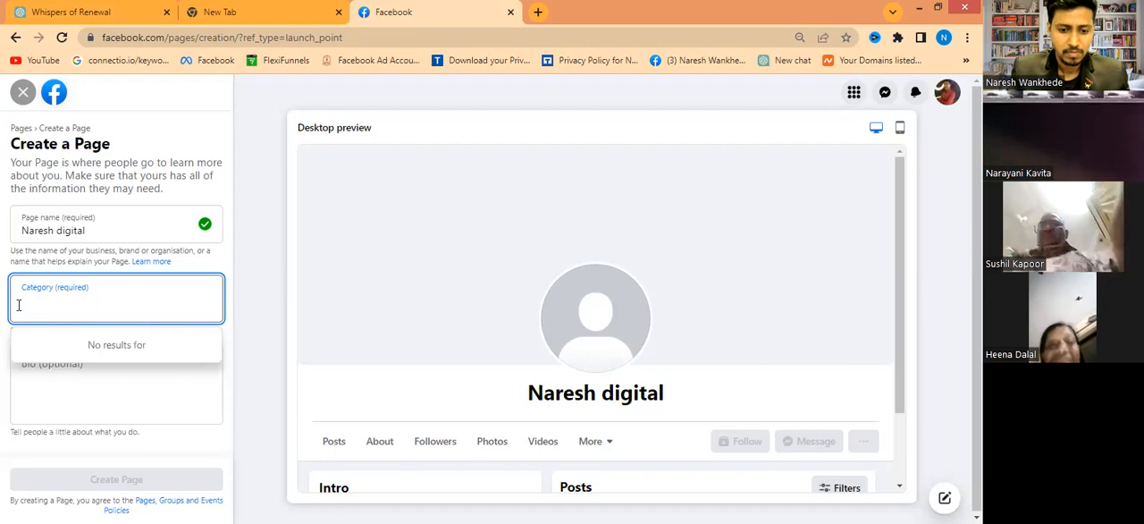
text(BEAU)
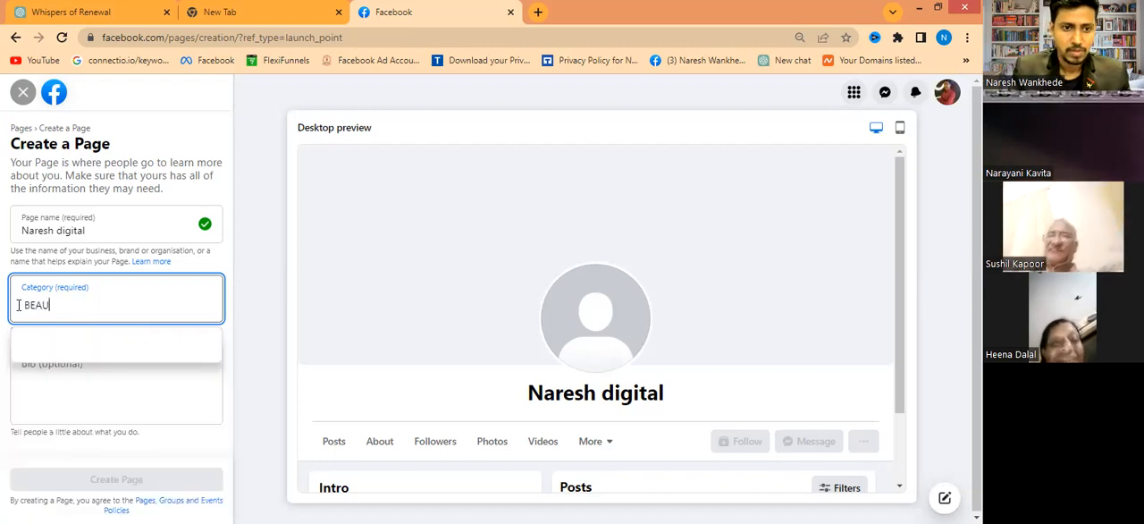
text(TY)
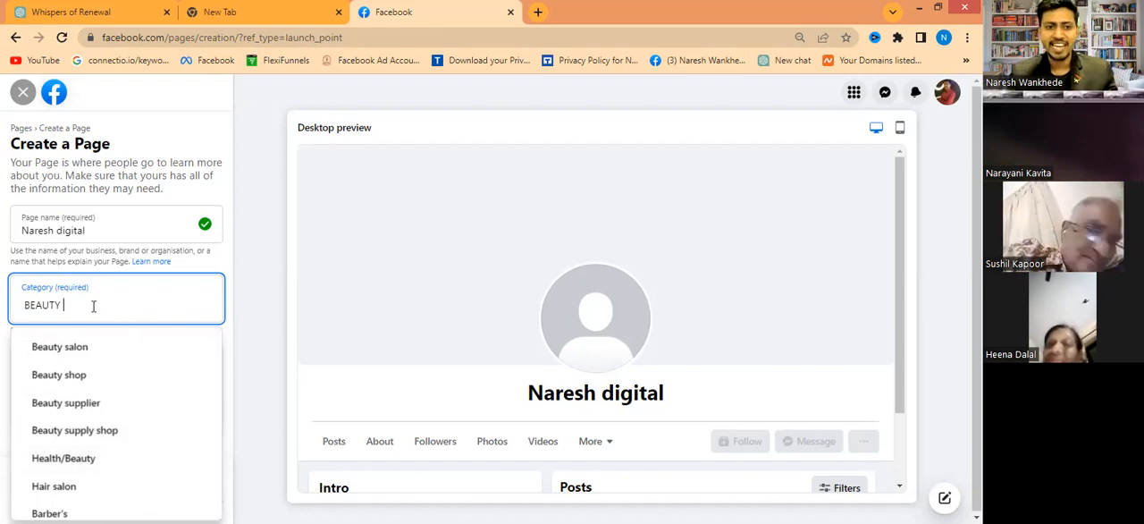
- Replace the category search with "DI" and set the Page category to Digital creator
double_click(18, 302)
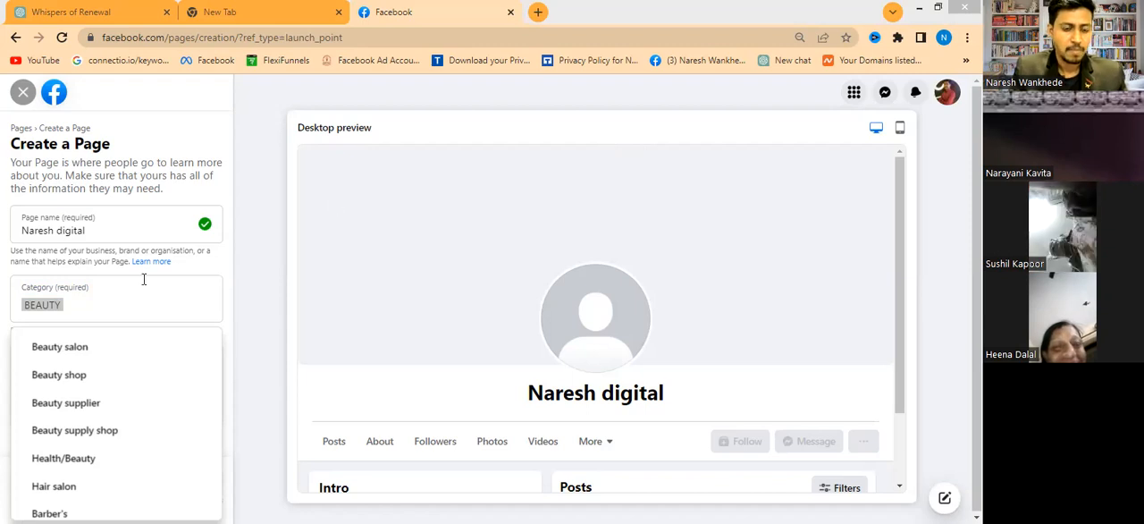
click(82, 295)
text(DI)
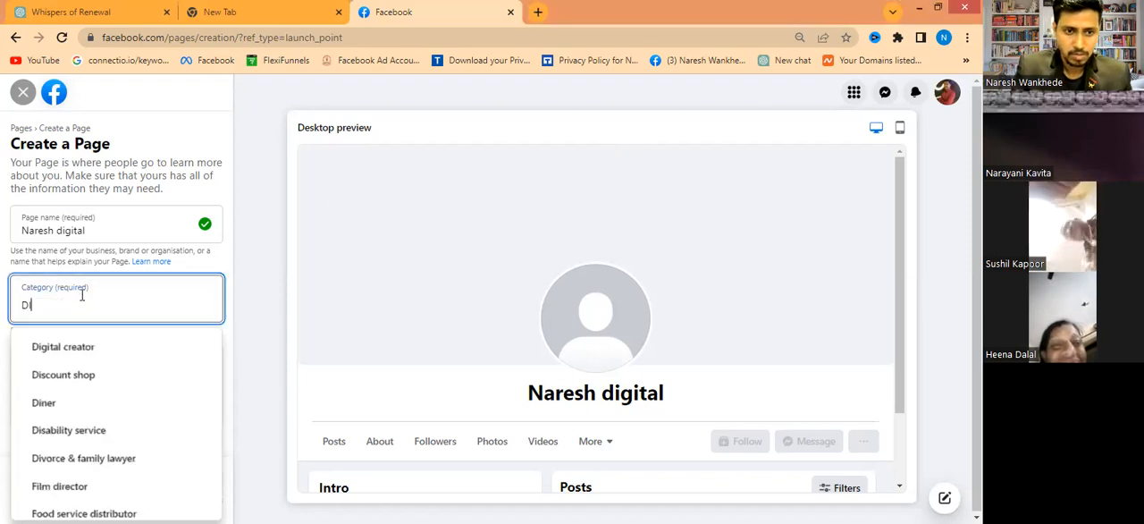
click(70, 350)
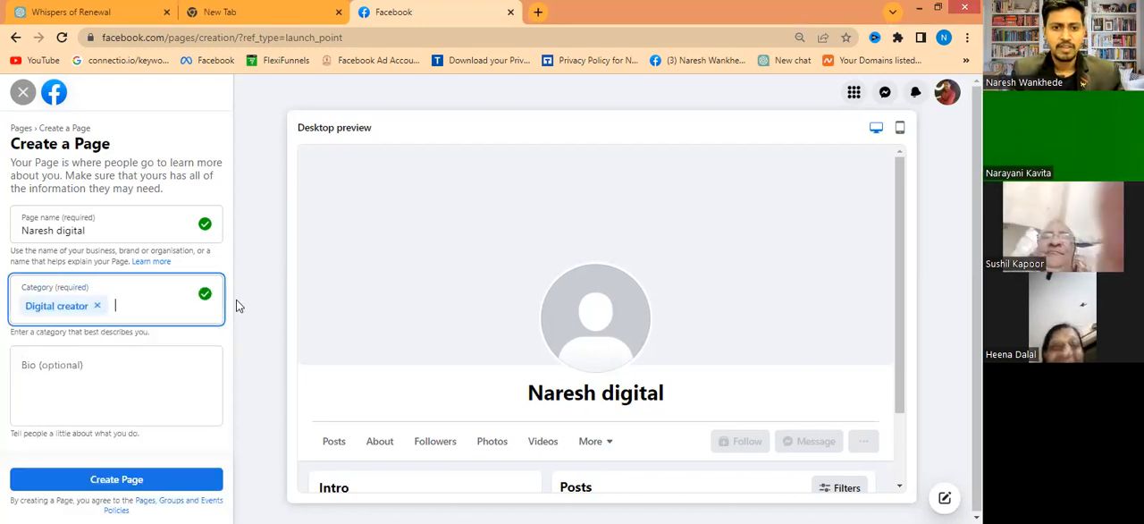
- Leave the optional bio blank and create the Page
click(54, 366)
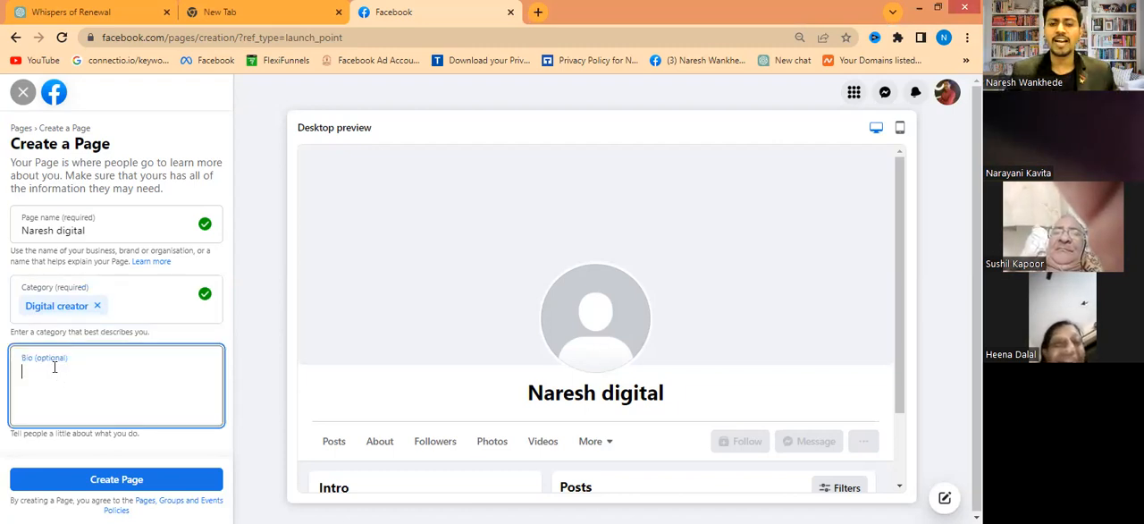
click(17, 107)
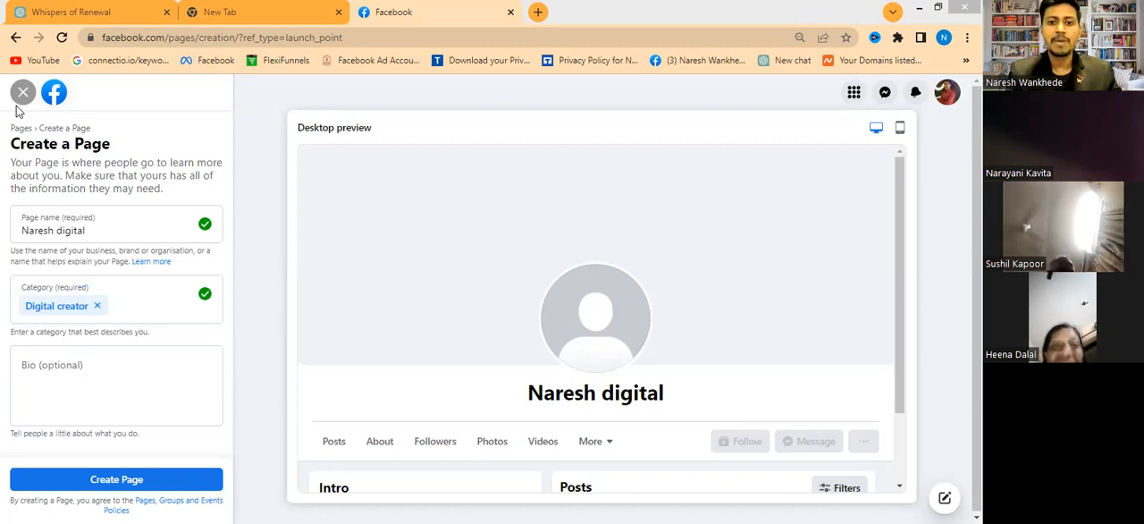
click(79, 367)
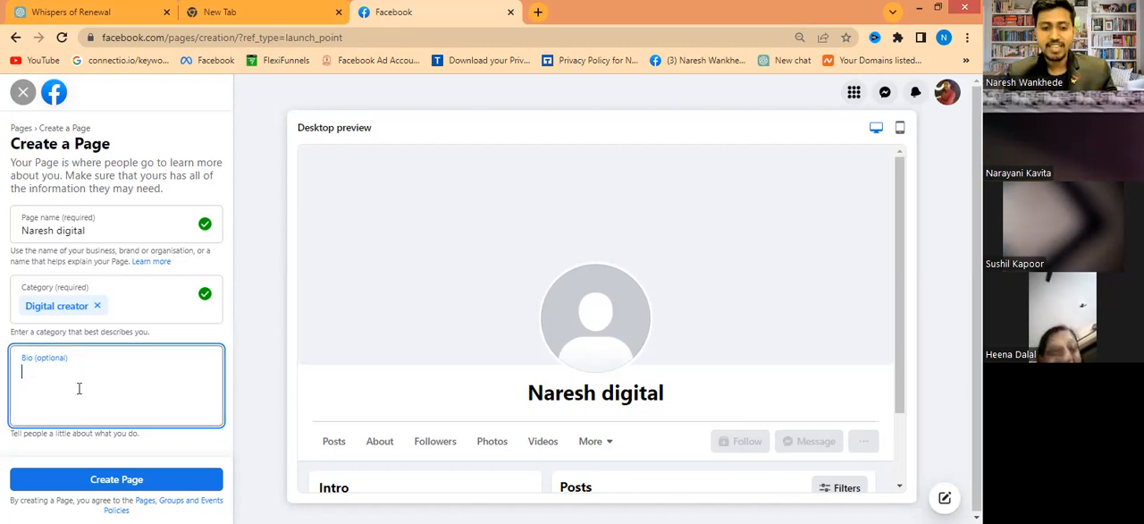
click(161, 478)
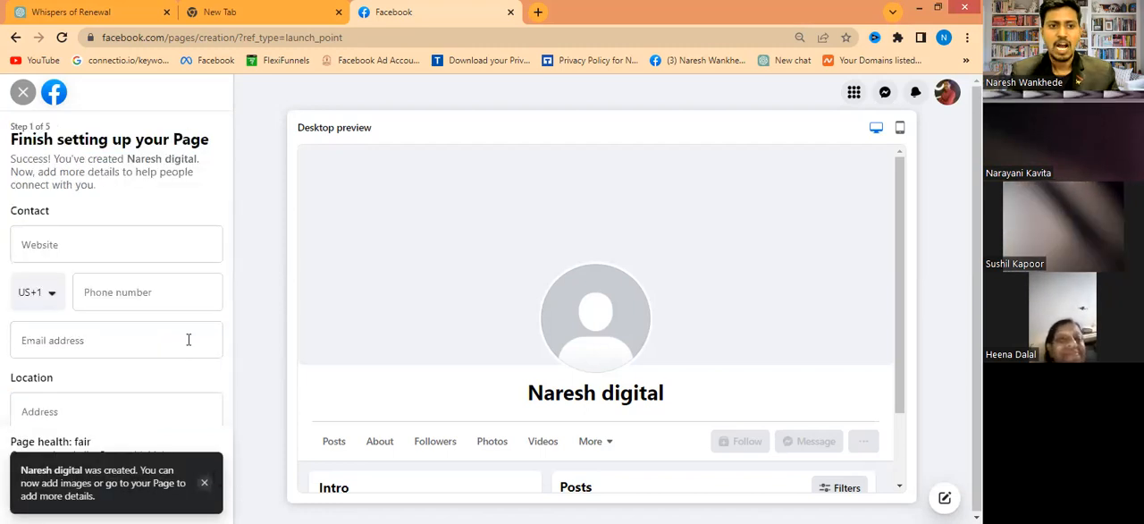
- Leave the Page's website blank and set the phone number's country code to India (+91)
click(91, 243)
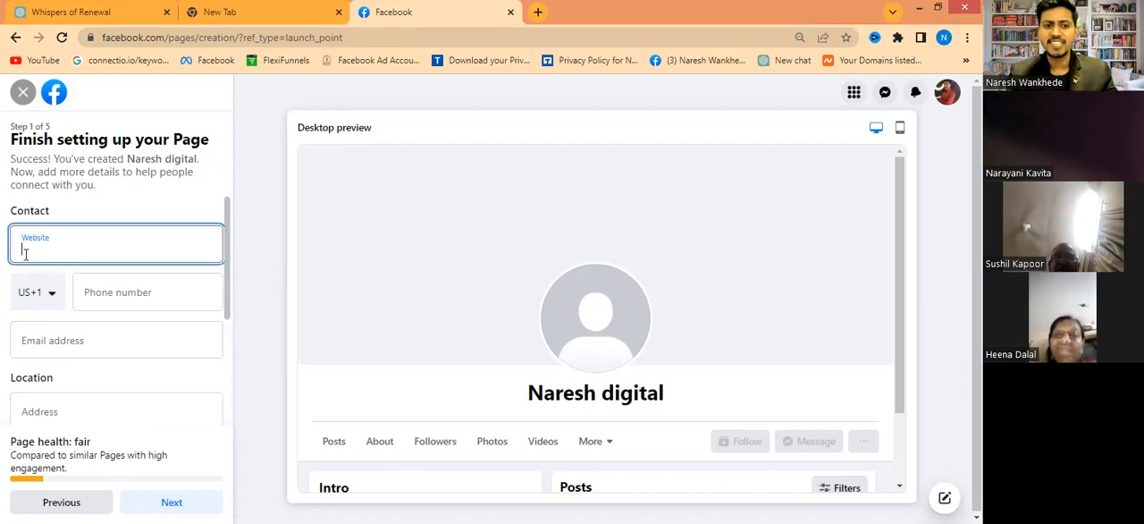
click(116, 283)
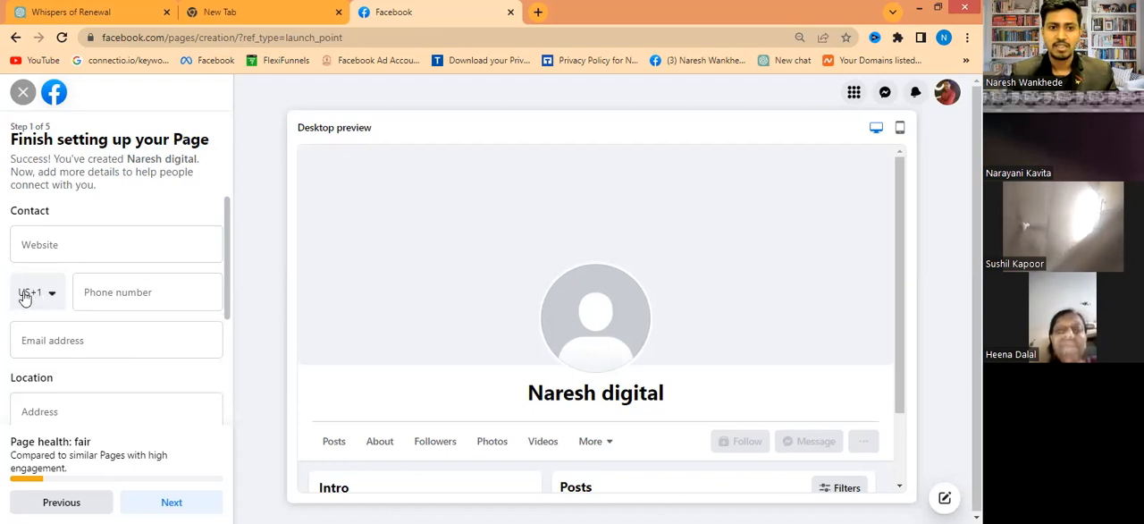
click(33, 295)
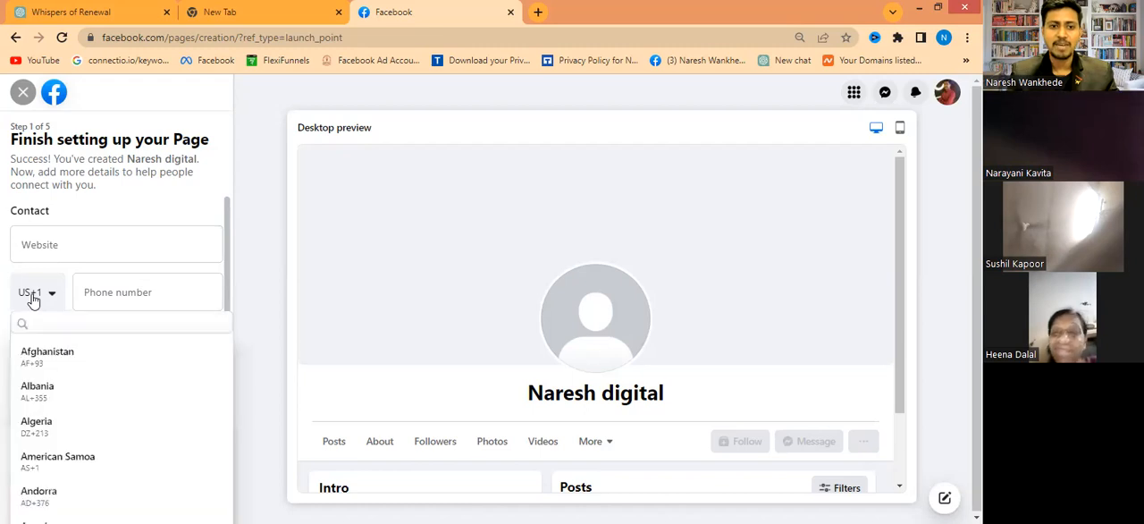
click(32, 295)
click(32, 295)
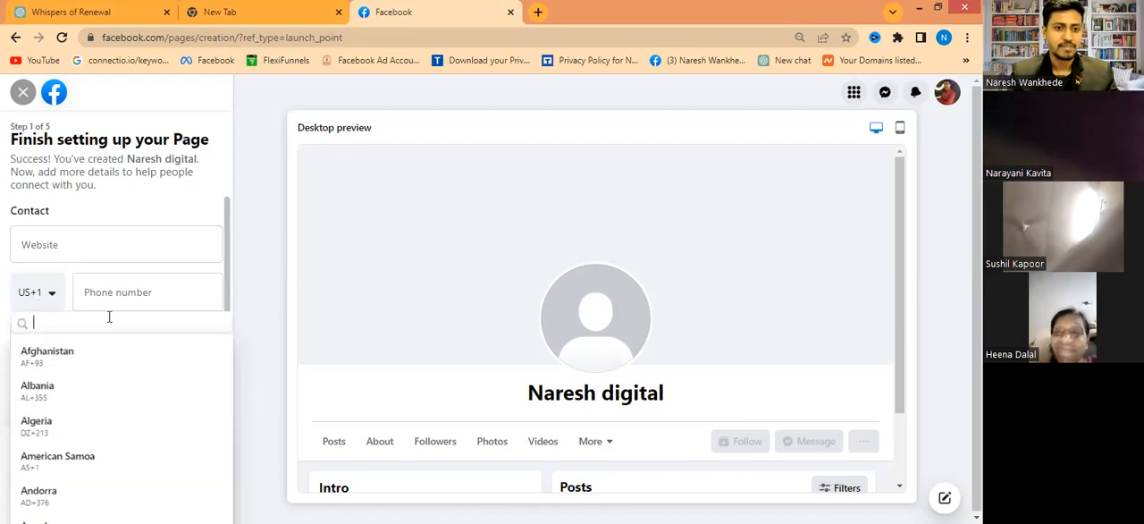
text(9)
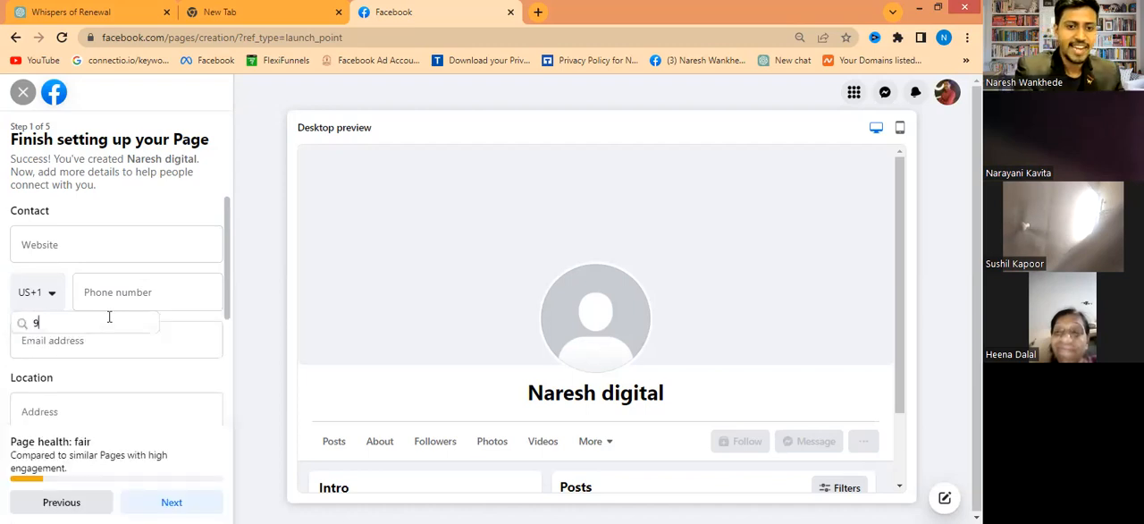
text(1)
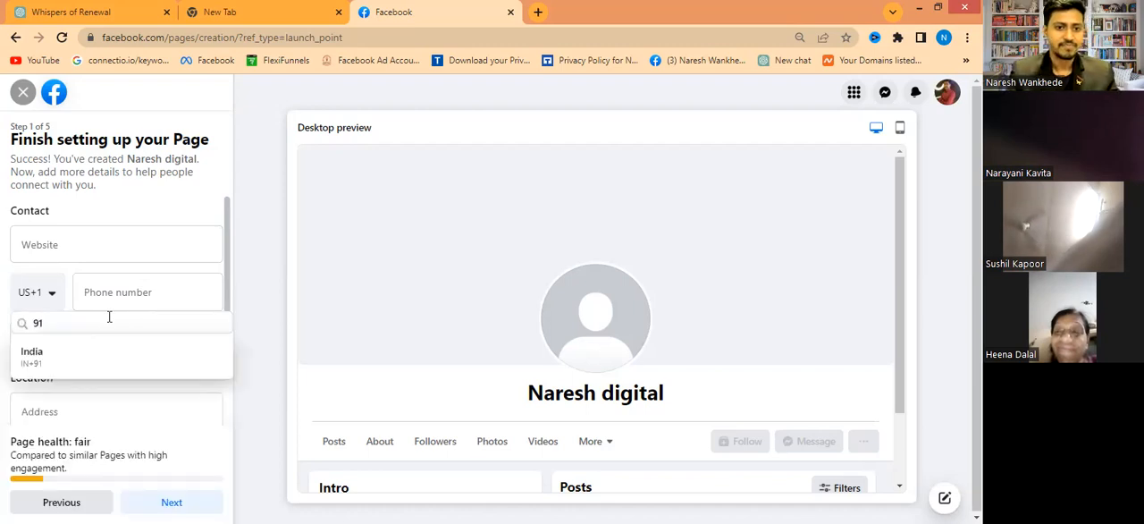
click(32, 356)
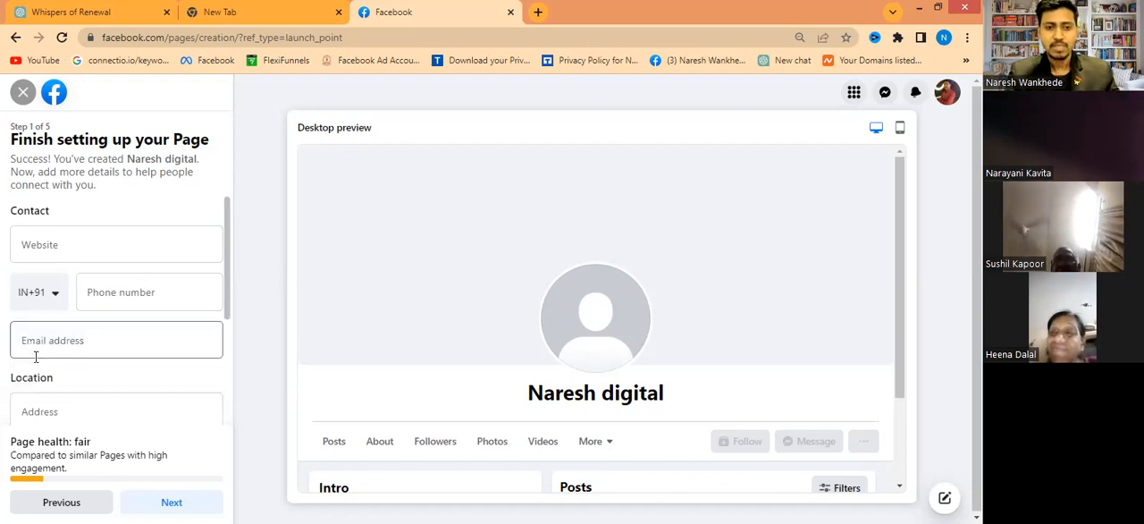
click(121, 295)
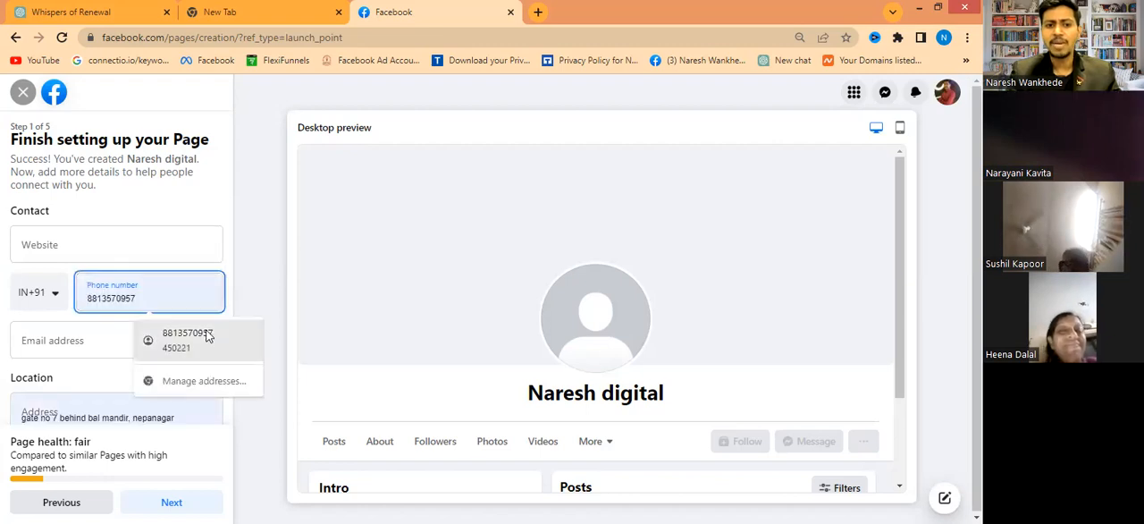
click(207, 332)
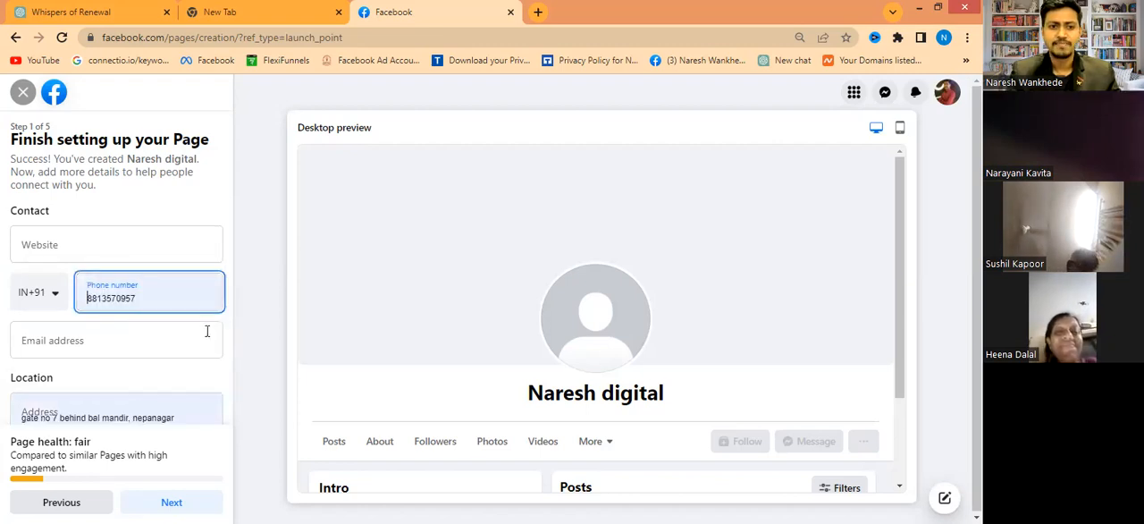
click(112, 297)
key(BackSpace)
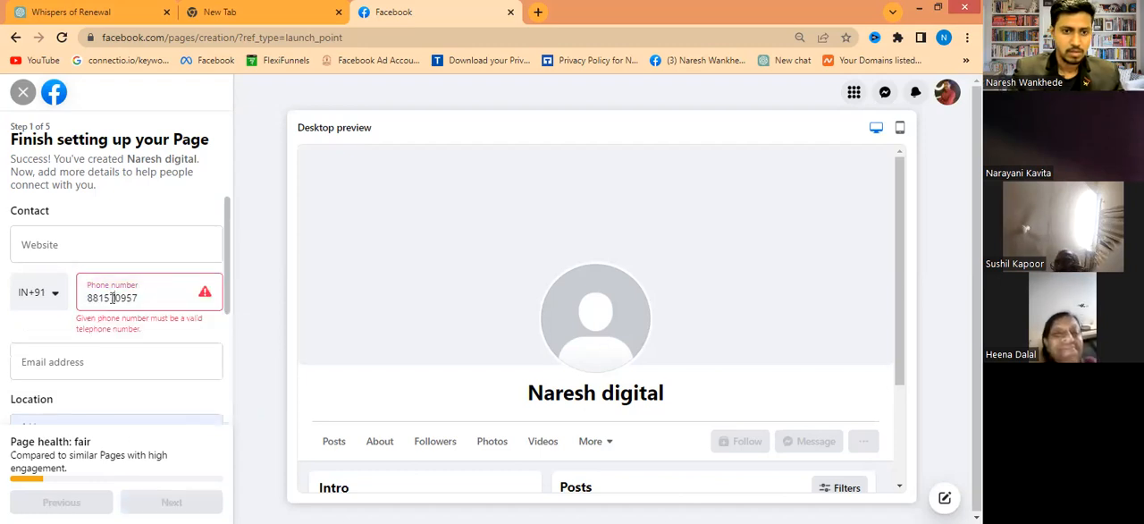
text(3)
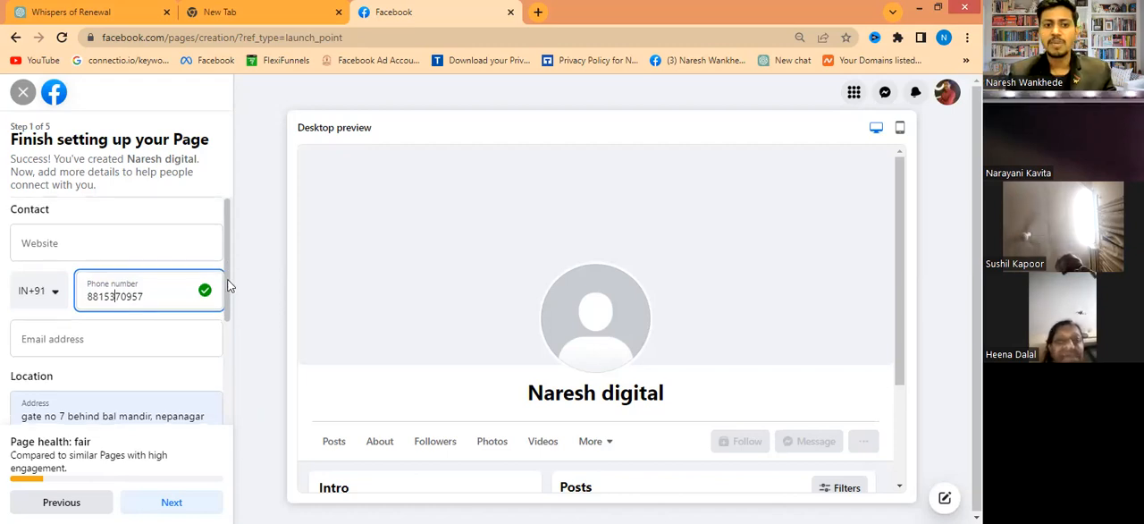
- Set the Page's hours to Open at selected hours
scroll(229, 313, down, 1)
scroll(229, 322, down, 1)
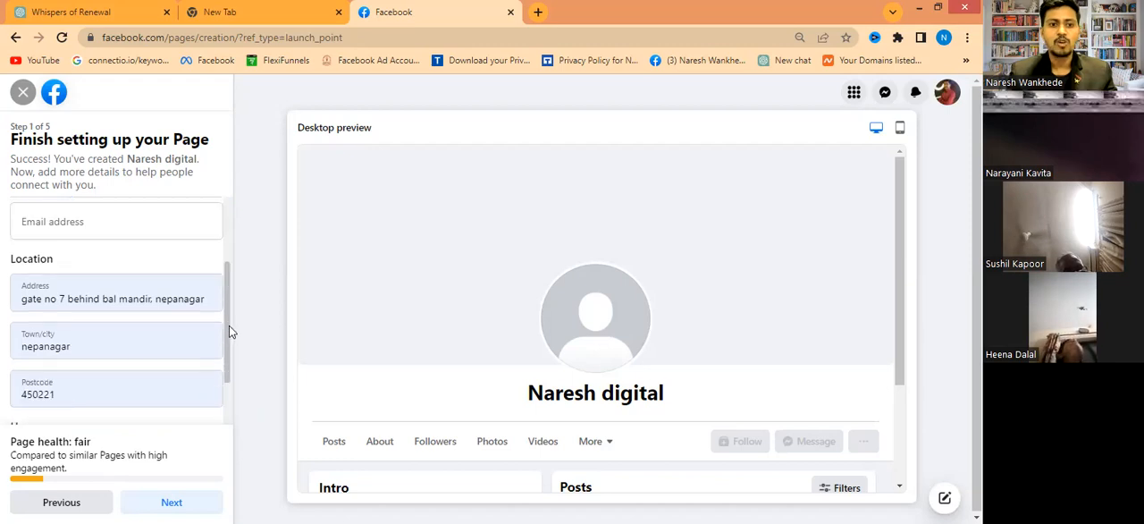
scroll(94, 246, down, 1)
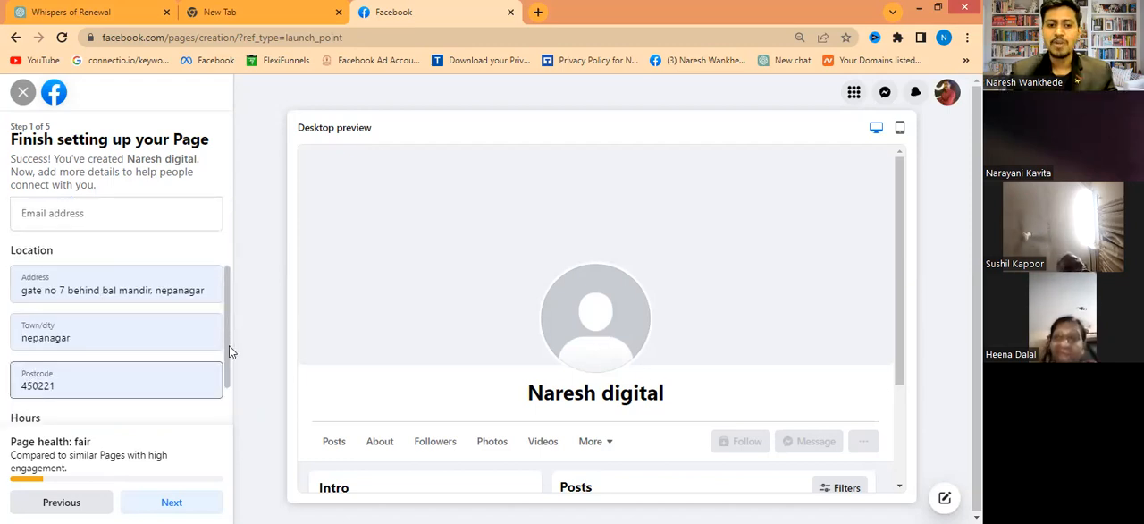
scroll(231, 371, down, 1)
drag(236, 393, 236, 410)
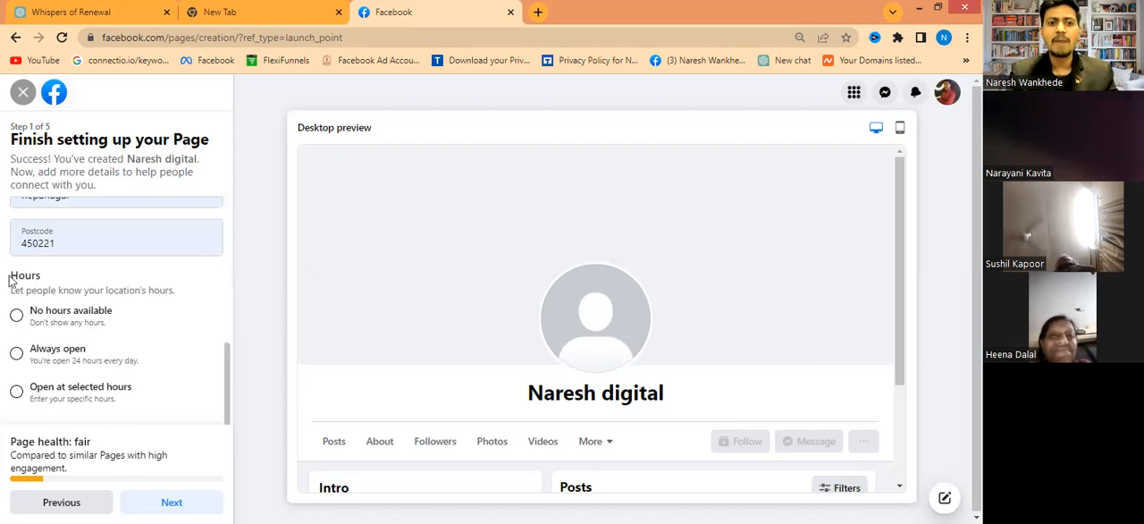
click(17, 354)
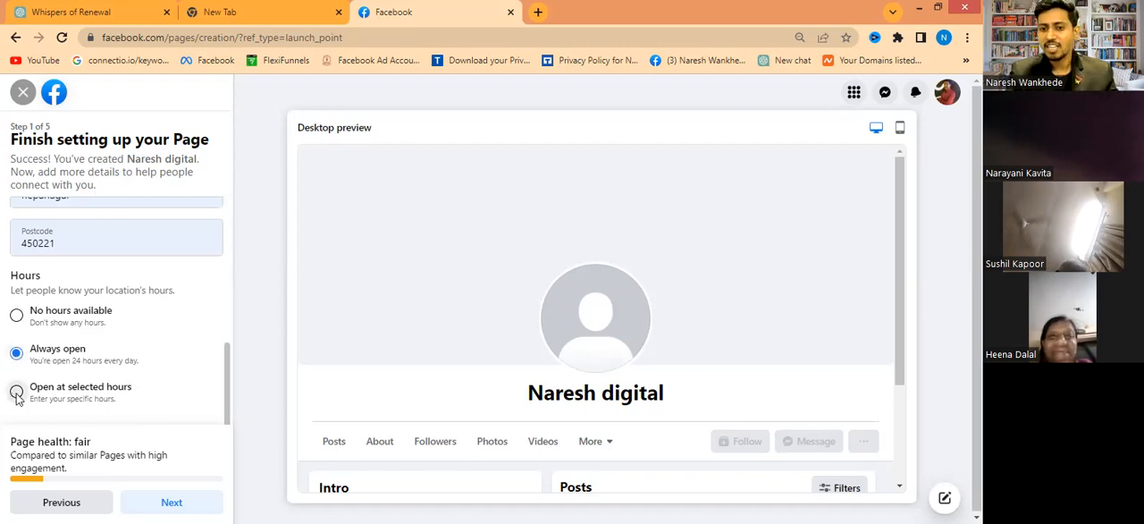
click(16, 391)
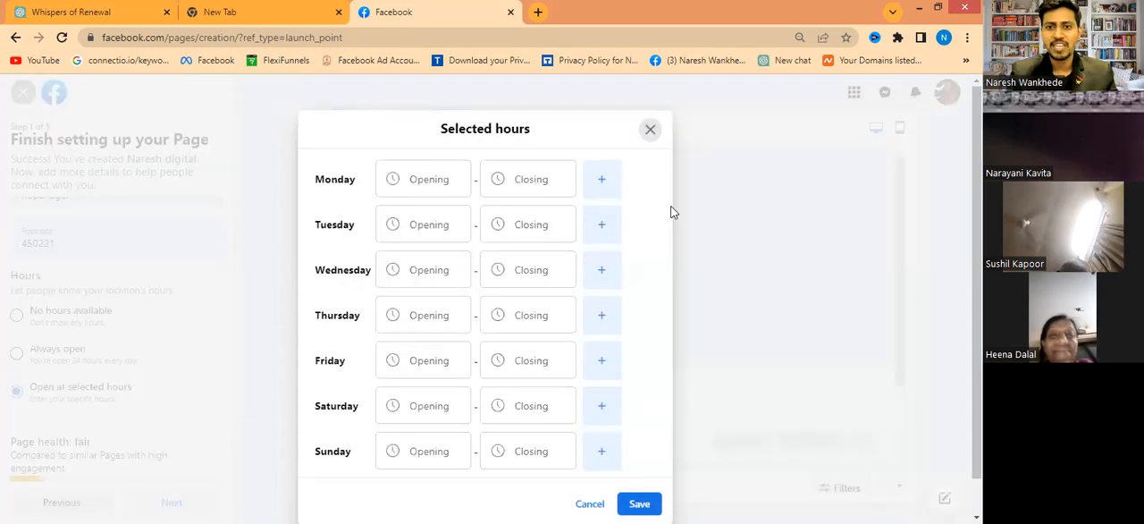
- Try a Monday opening time of 06:00 in the selected hours and close them without saving
click(425, 180)
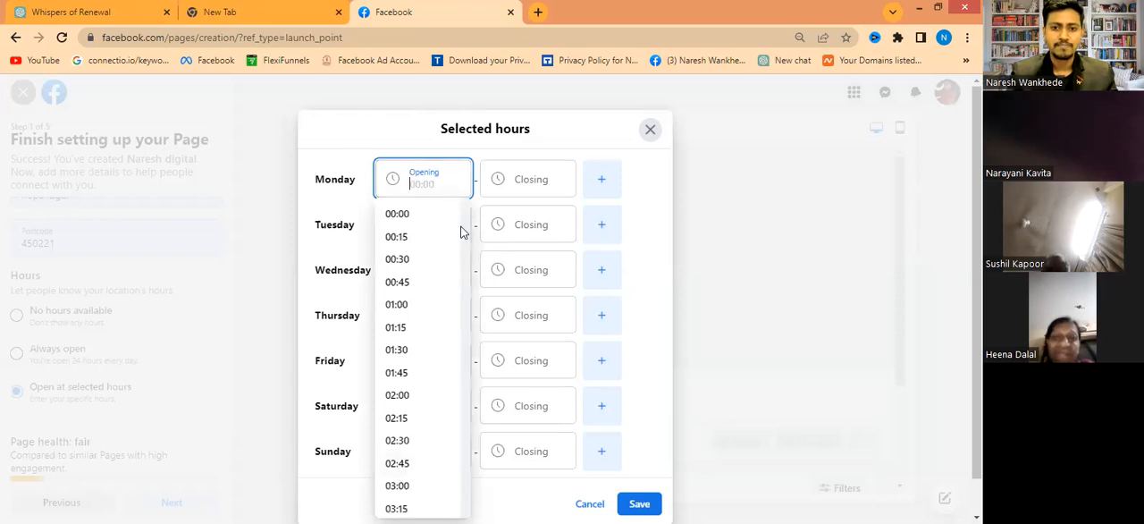
scroll(465, 257, down, 3)
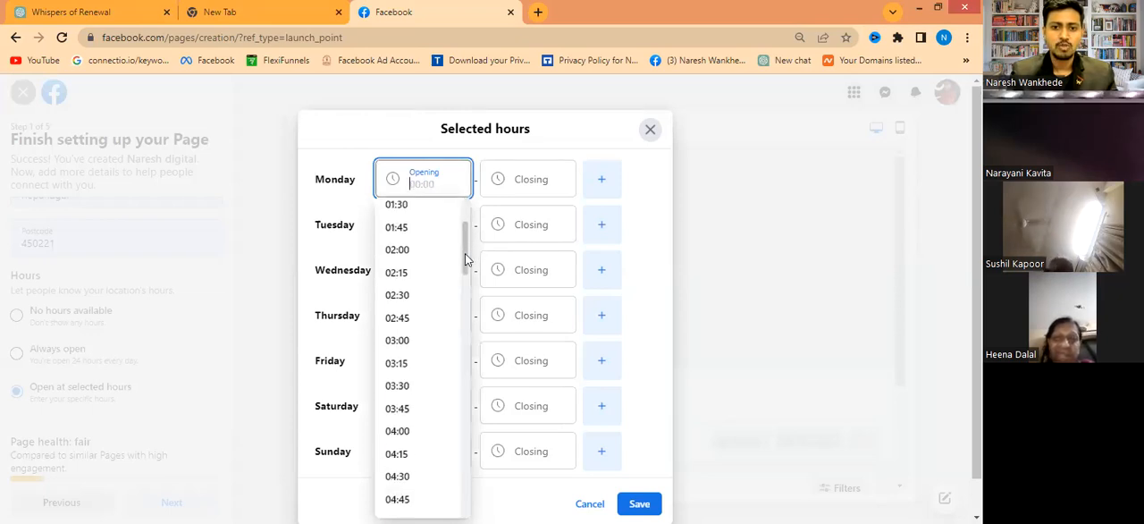
scroll(465, 278, down, 4)
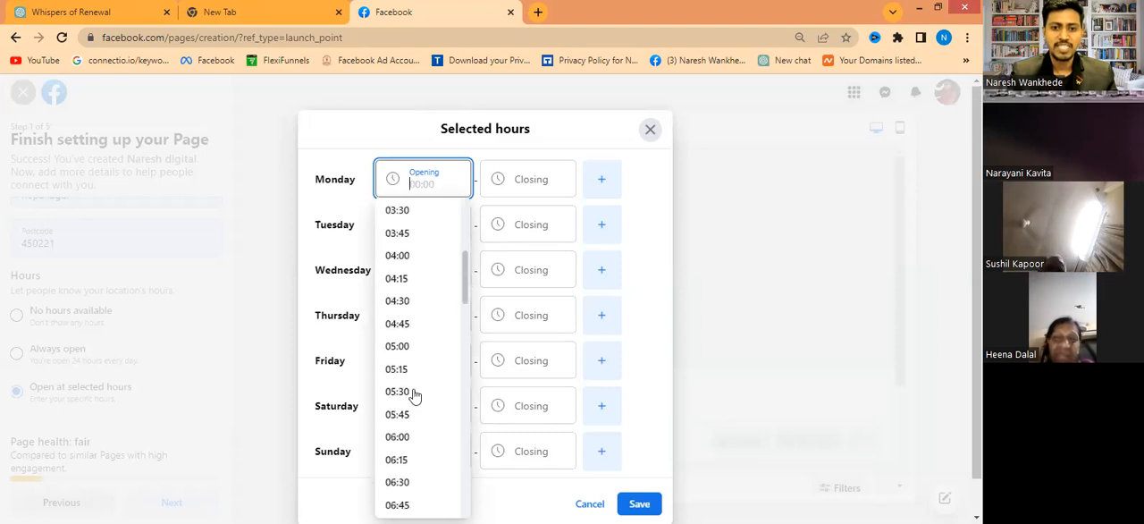
scroll(414, 371, down, 1)
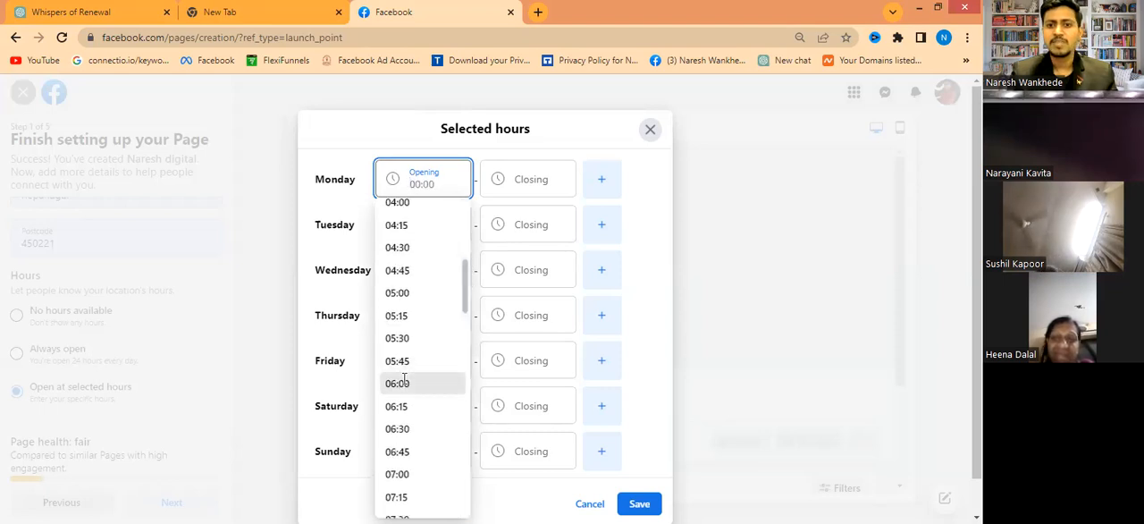
click(532, 179)
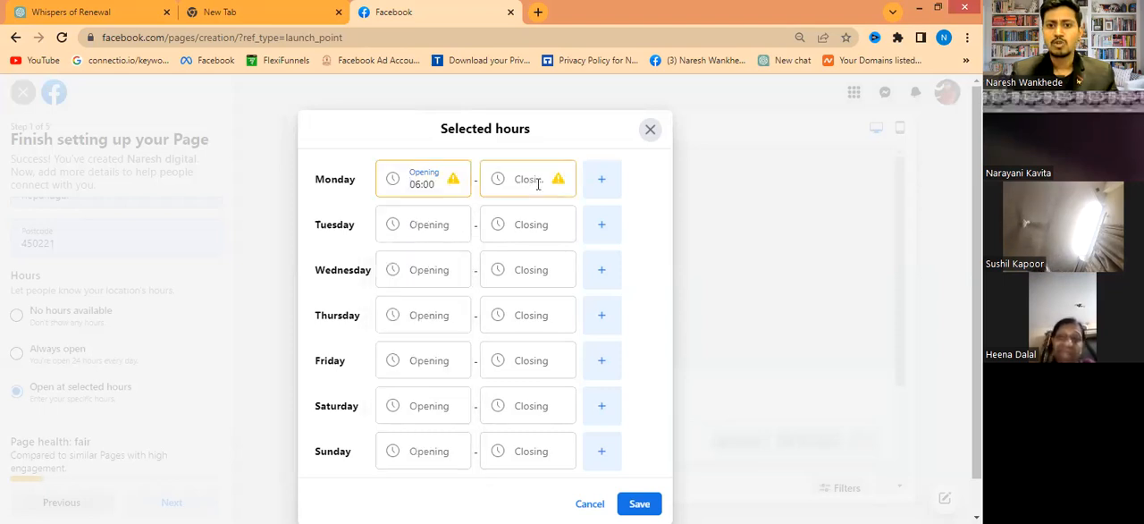
click(448, 184)
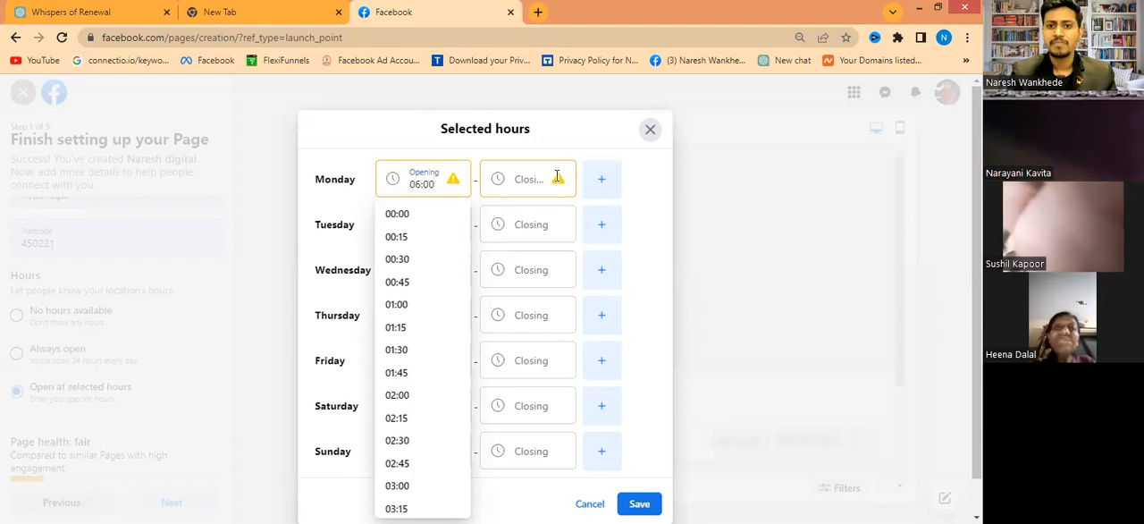
click(528, 177)
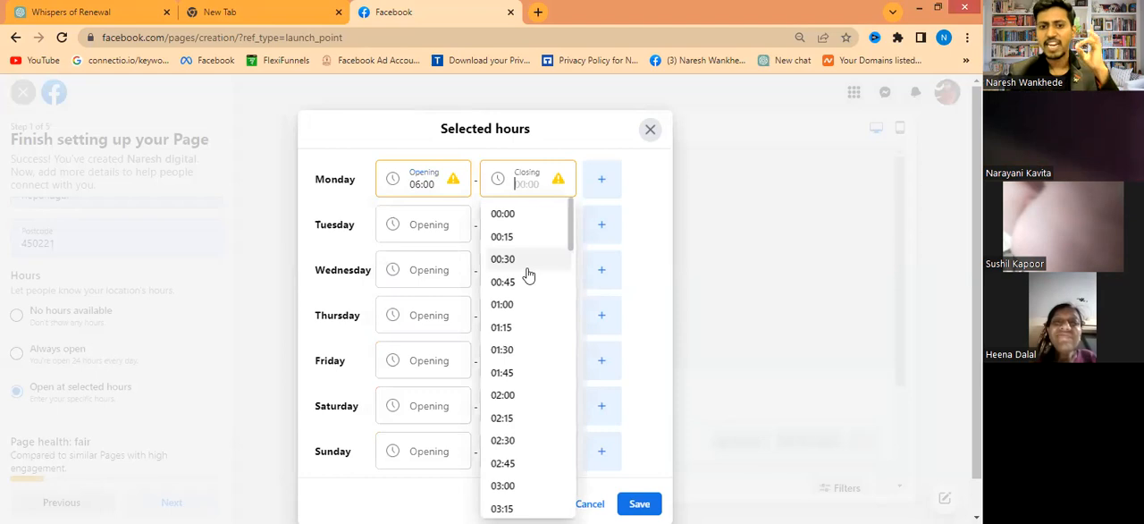
click(652, 131)
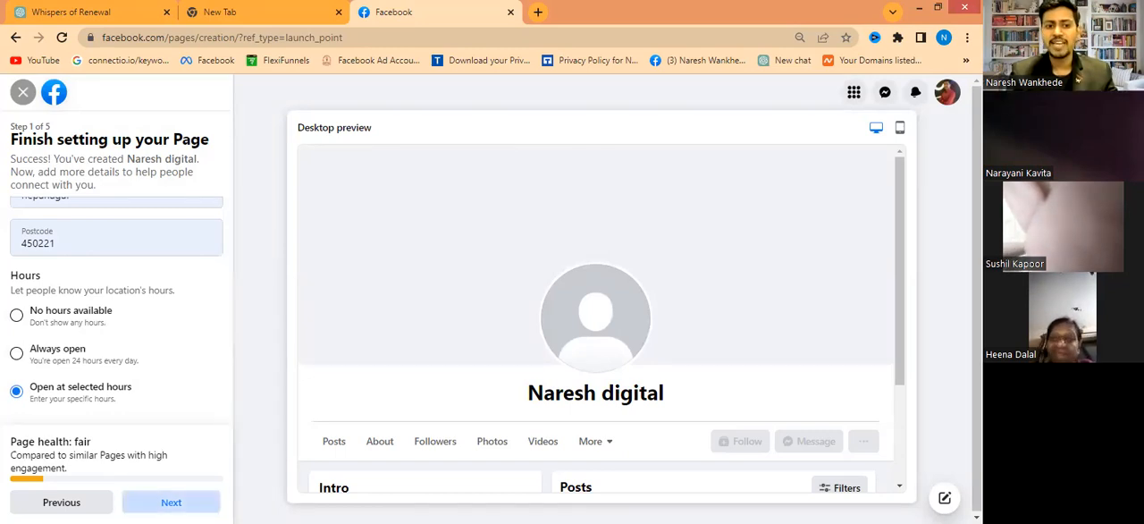
- Continue to the Page customisation step and upload the image IMG_20230514_163432 as the profile picture
click(171, 501)
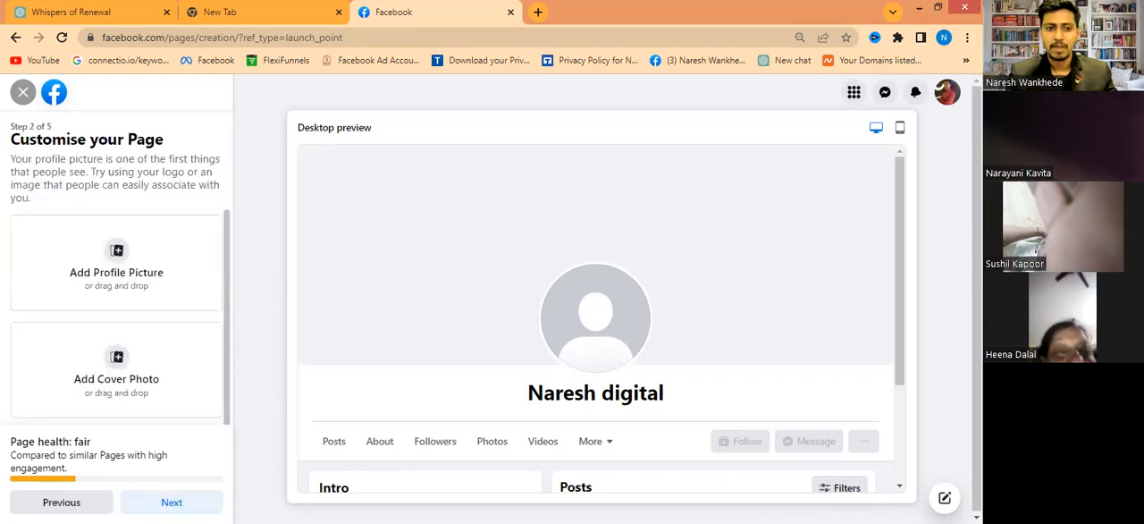
click(120, 254)
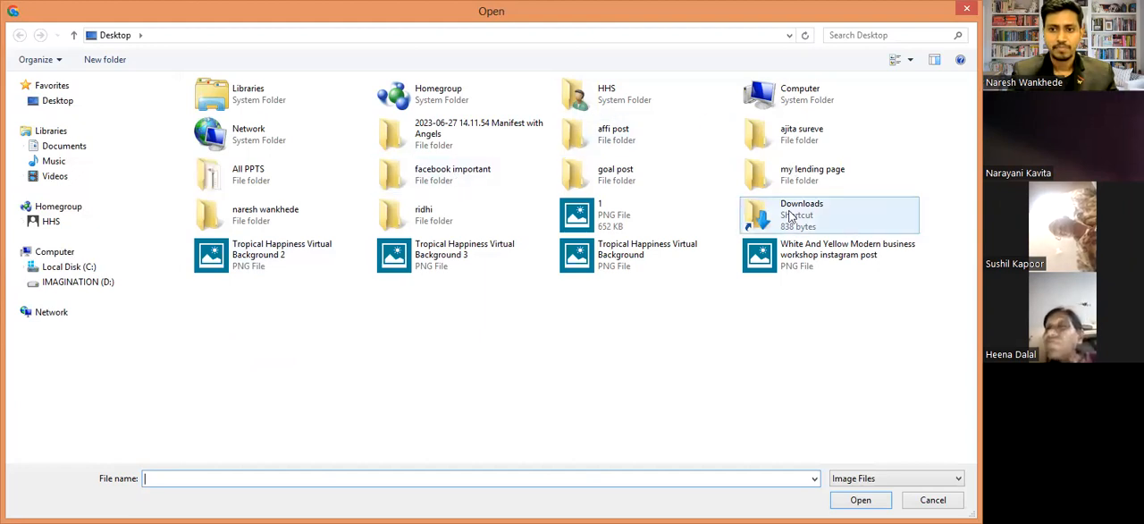
double_click(356, 217)
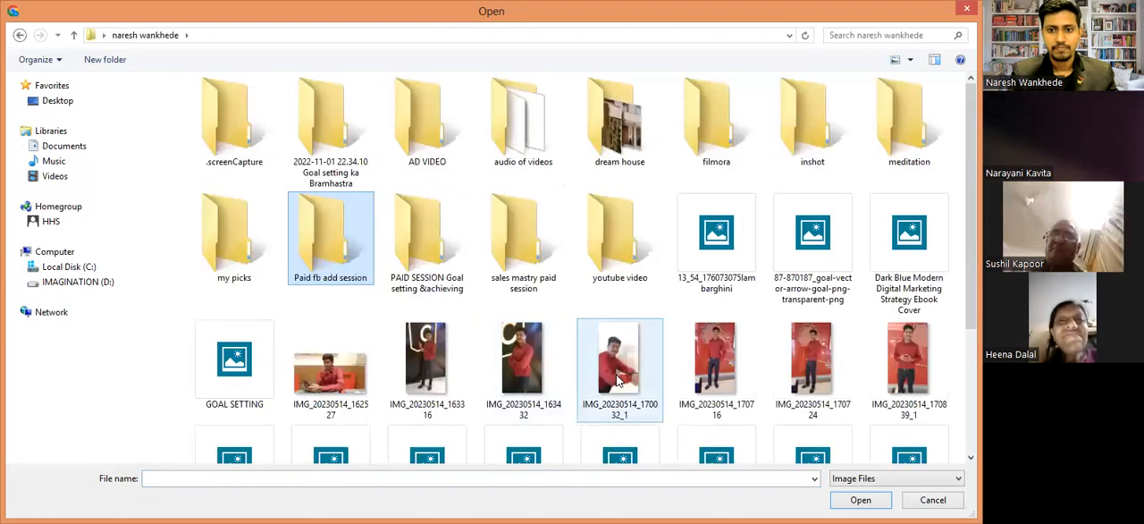
double_click(514, 366)
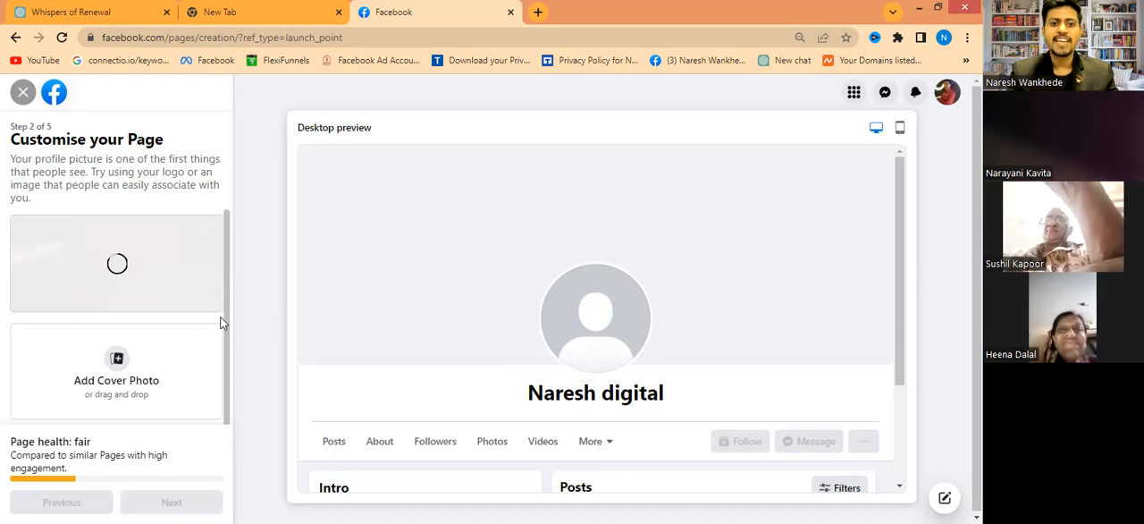
scroll(218, 349, down, 1)
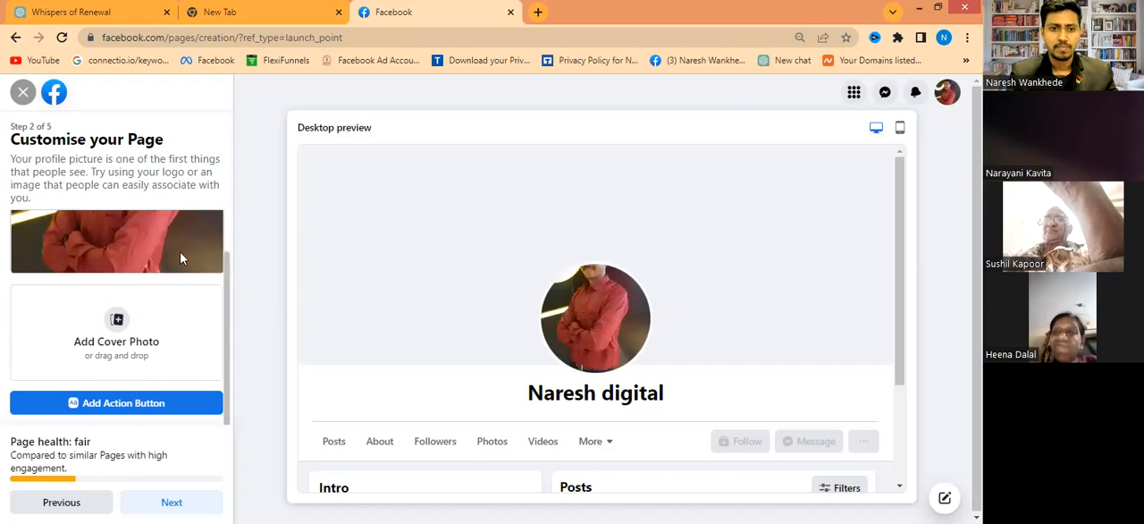
scroll(224, 264, up, 1)
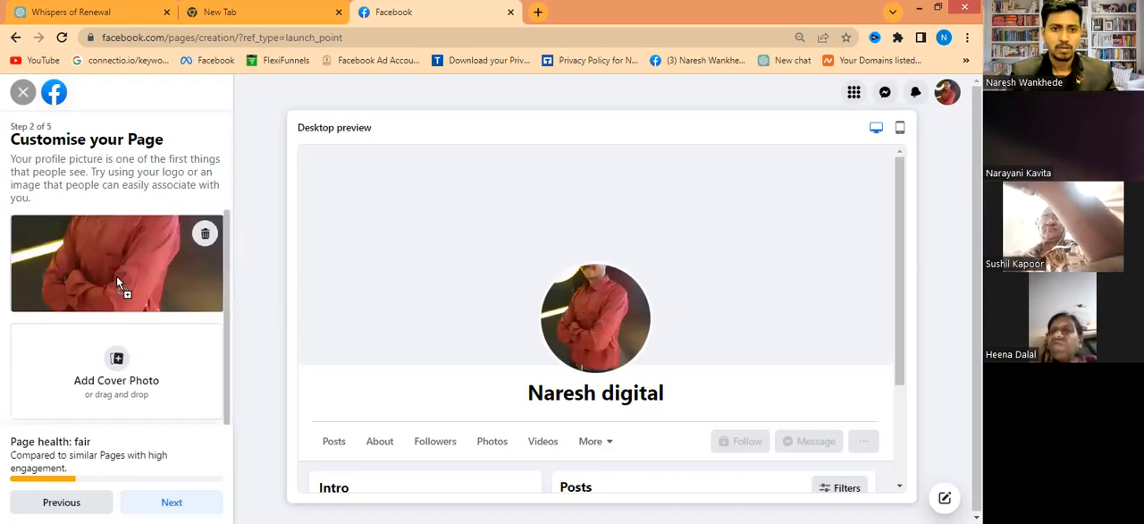
- Remove the current profile picture and upload the image IMG_20230514_170032_1 in its place
click(202, 236)
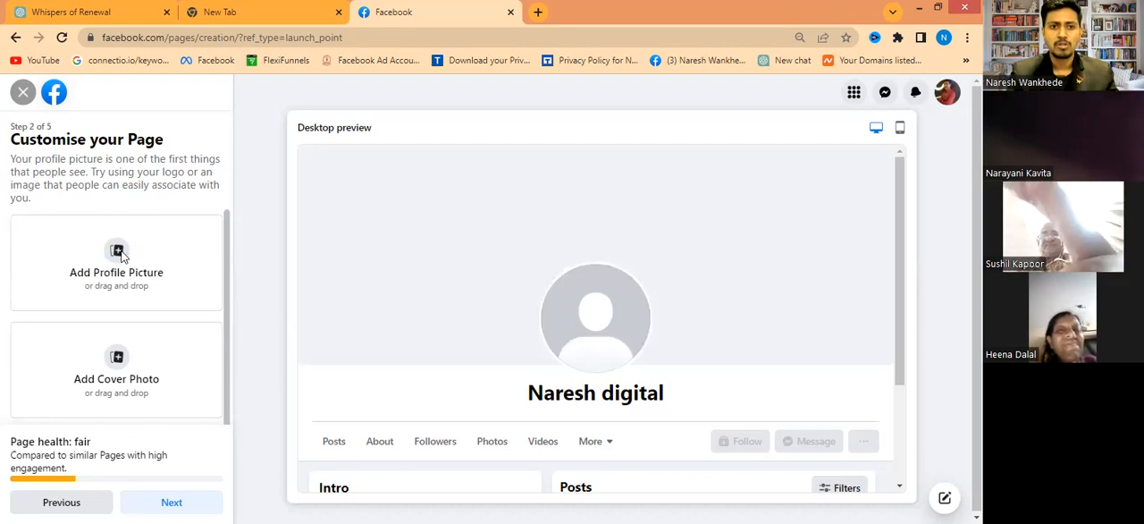
click(614, 373)
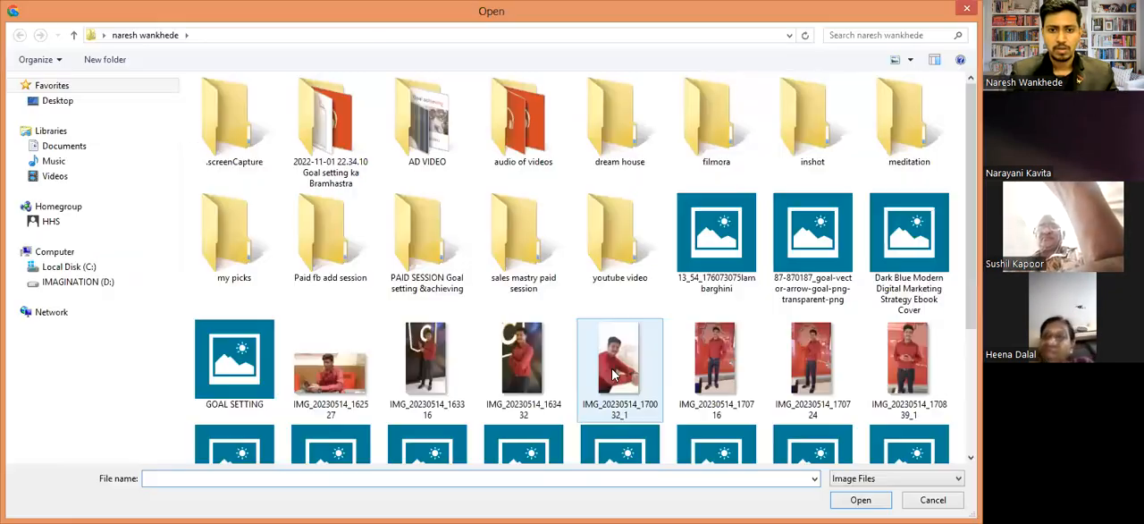
click(613, 375)
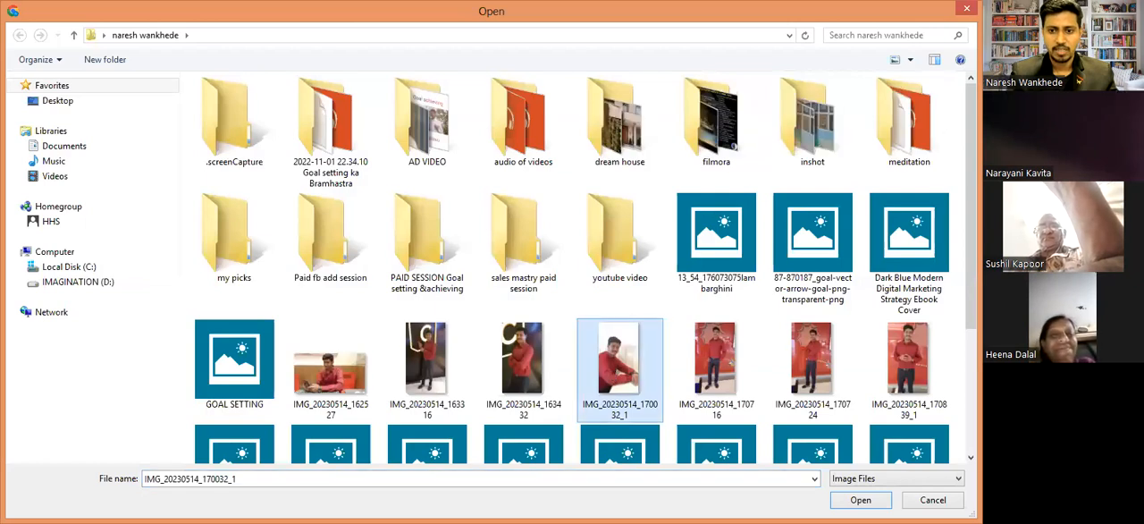
drag(608, 359, 606, 353)
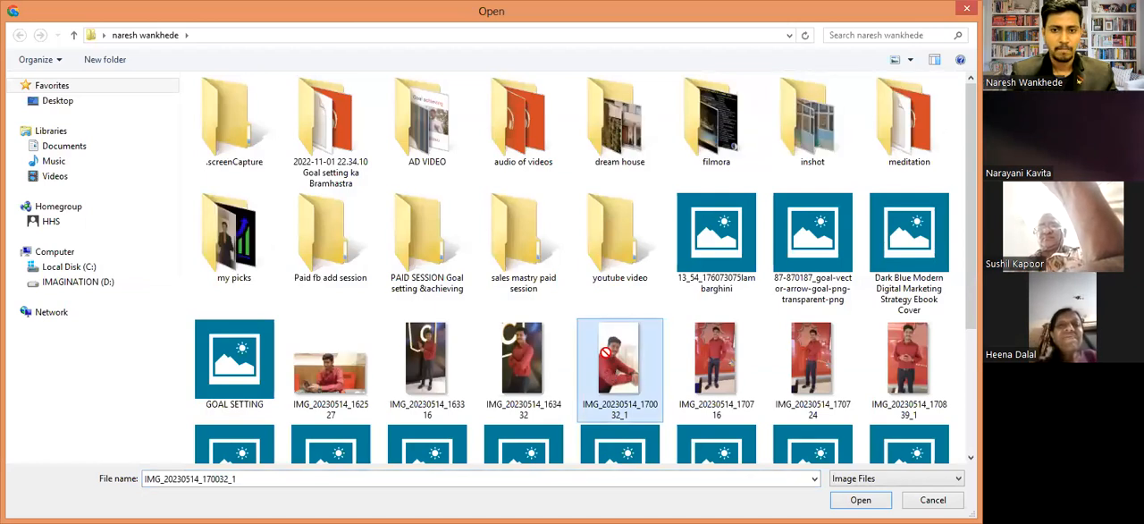
double_click(606, 353)
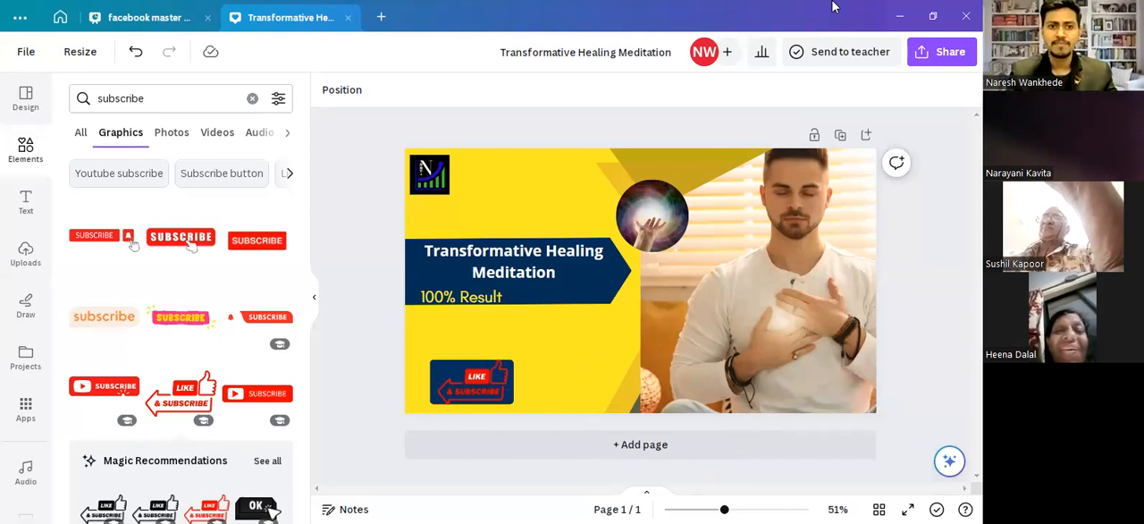
- Close the open Transformative Healing Meditation and facebook master mind designs in Canva
click(348, 18)
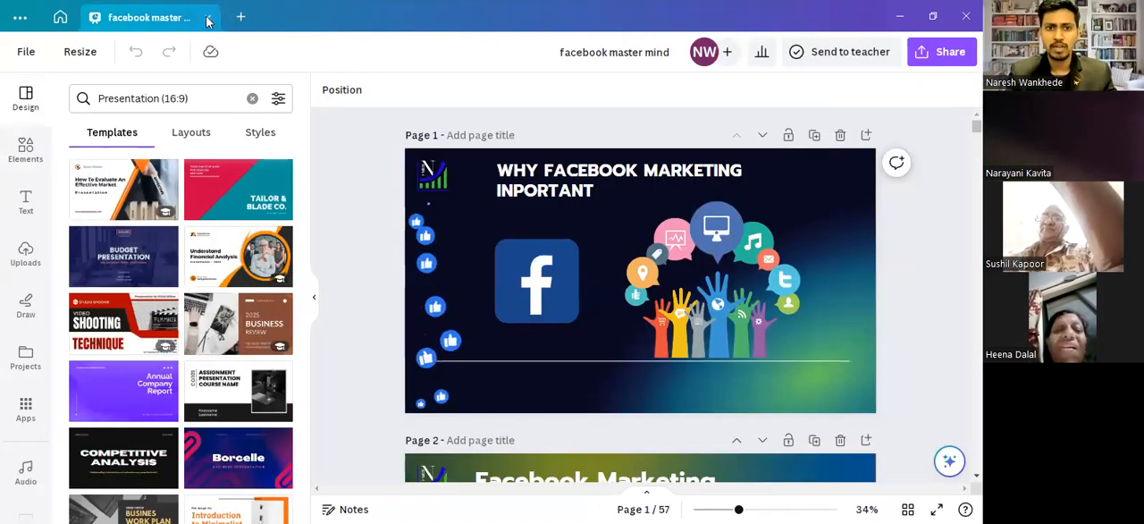
click(208, 17)
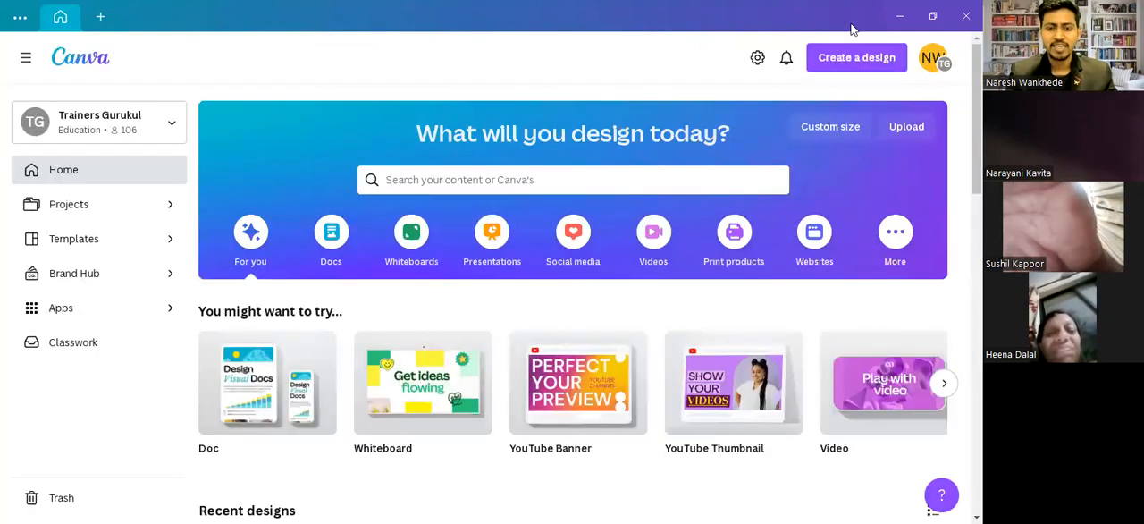
- Search Canva's templates for "FACEBook cover pitcher"
click(441, 174)
text(F)
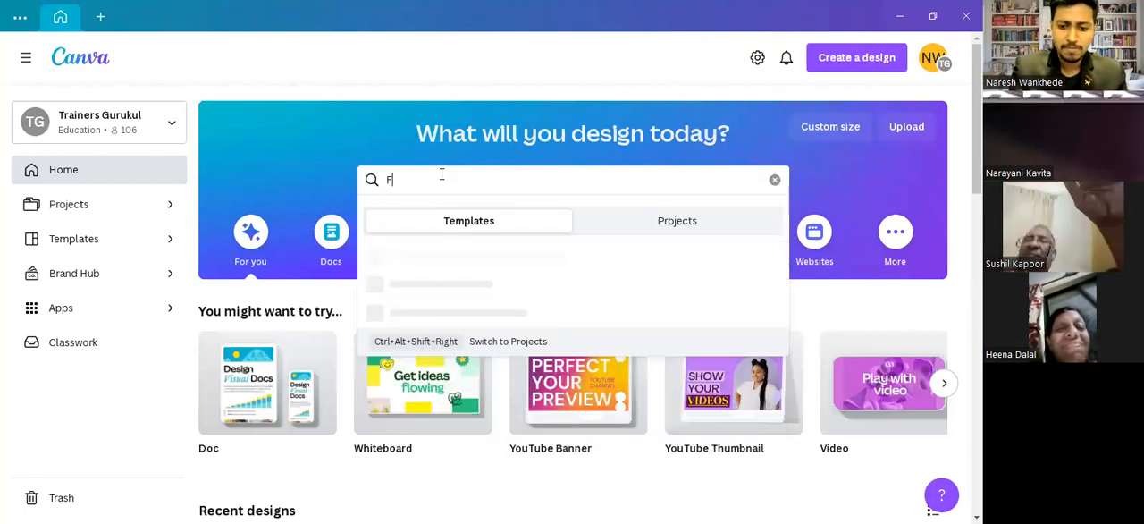
text(ACE)
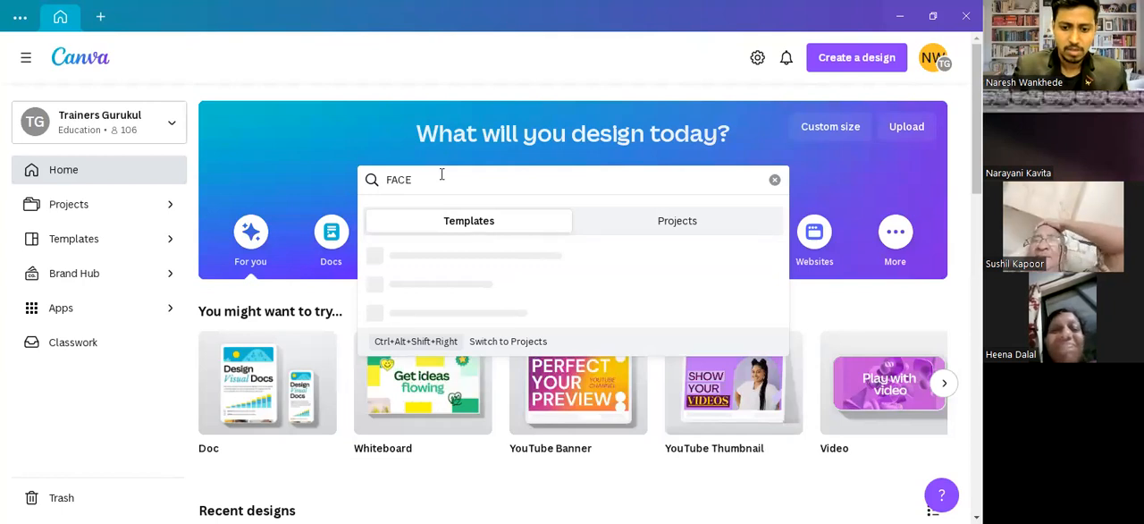
text(Book)
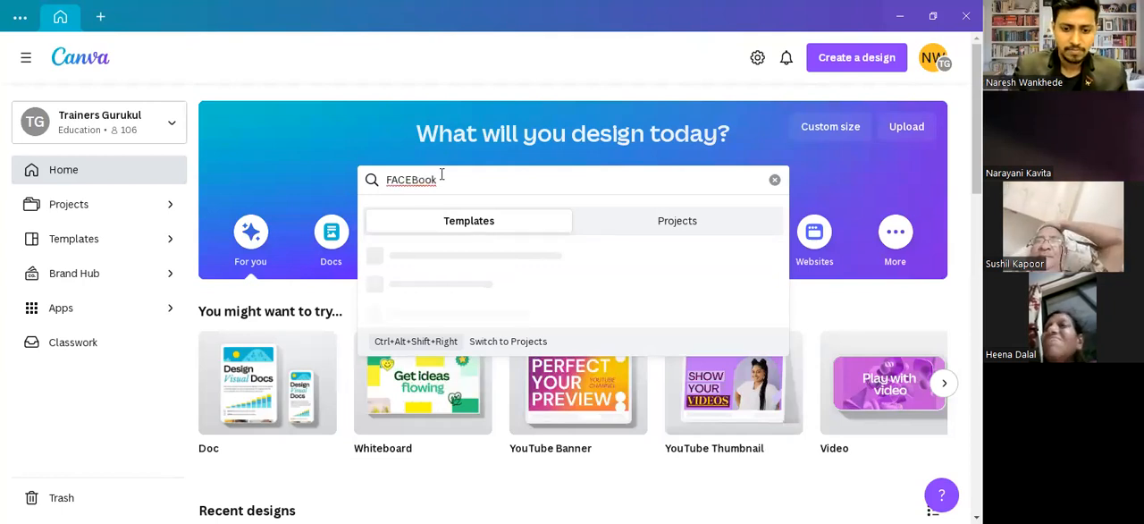
text( cov)
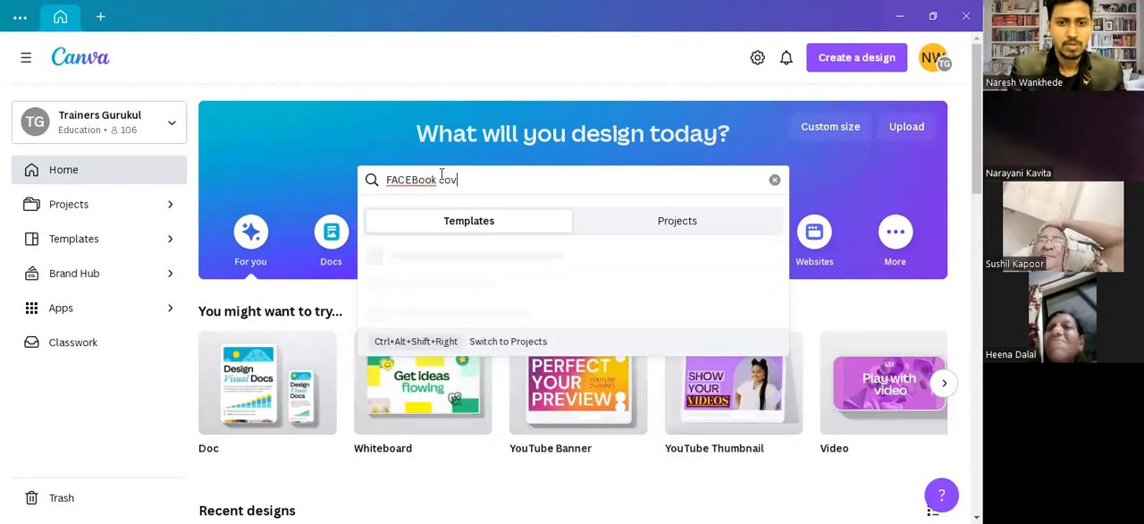
text(er)
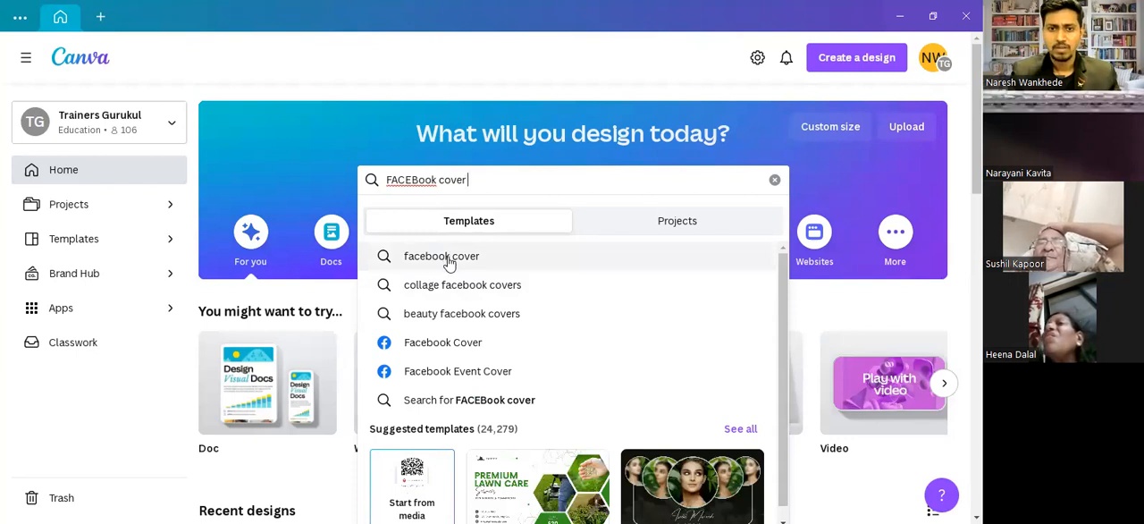
text(p)
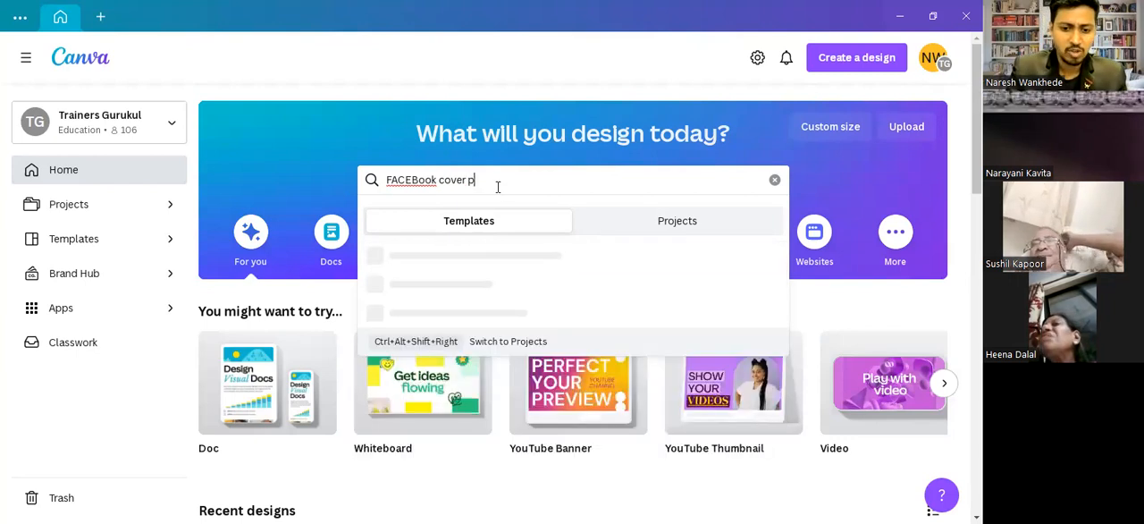
text(itche)
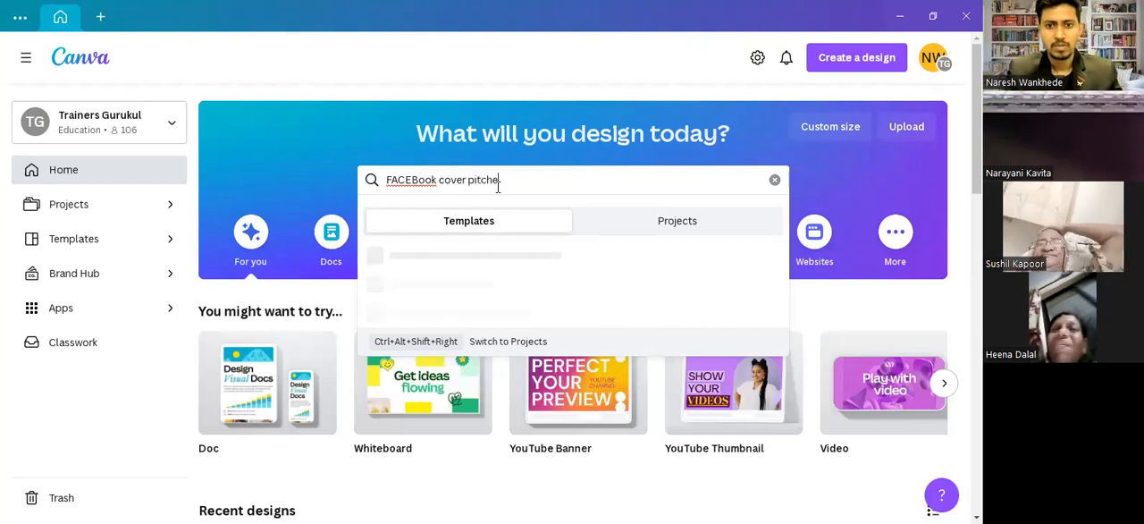
text(r)
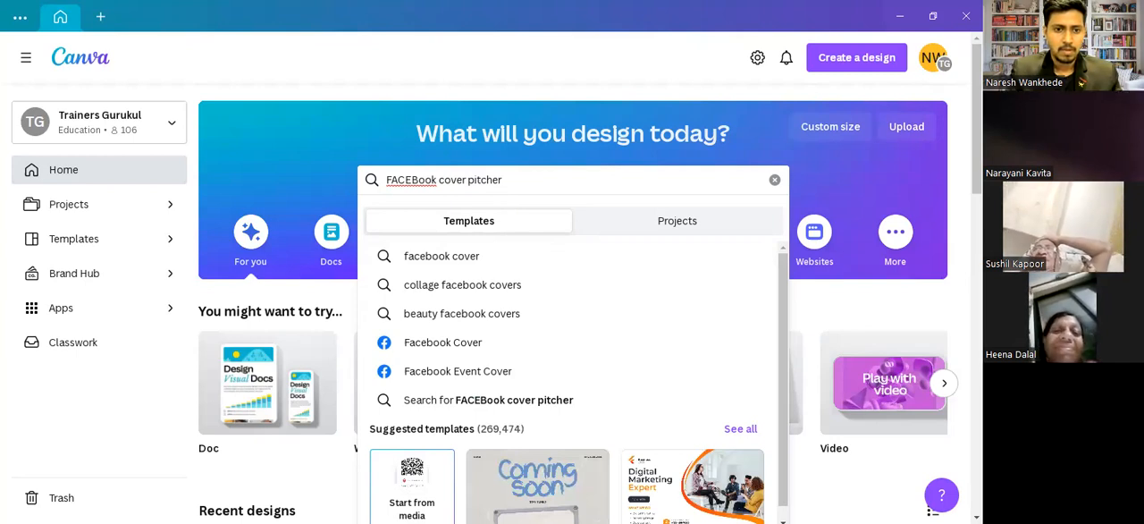
key(Return)
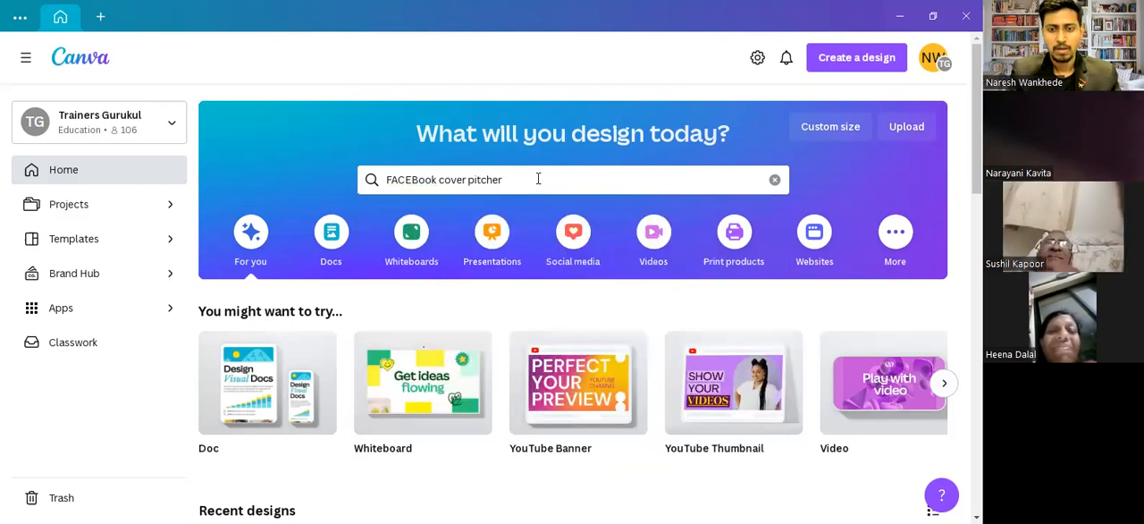
- Change the search wording to "FACEBook cover photos" and open the facebook cover photo templates
double_click(469, 179)
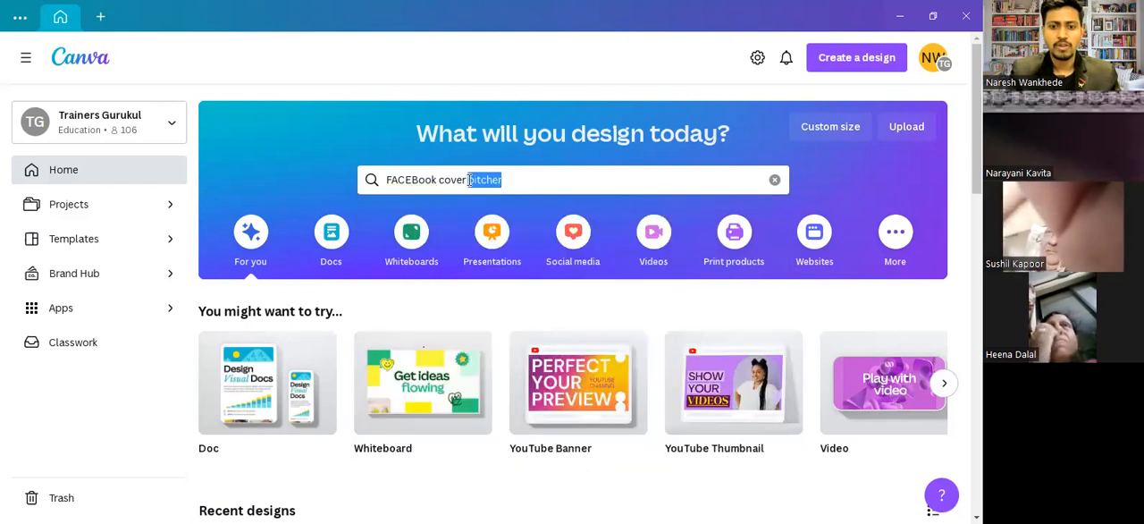
text(pho)
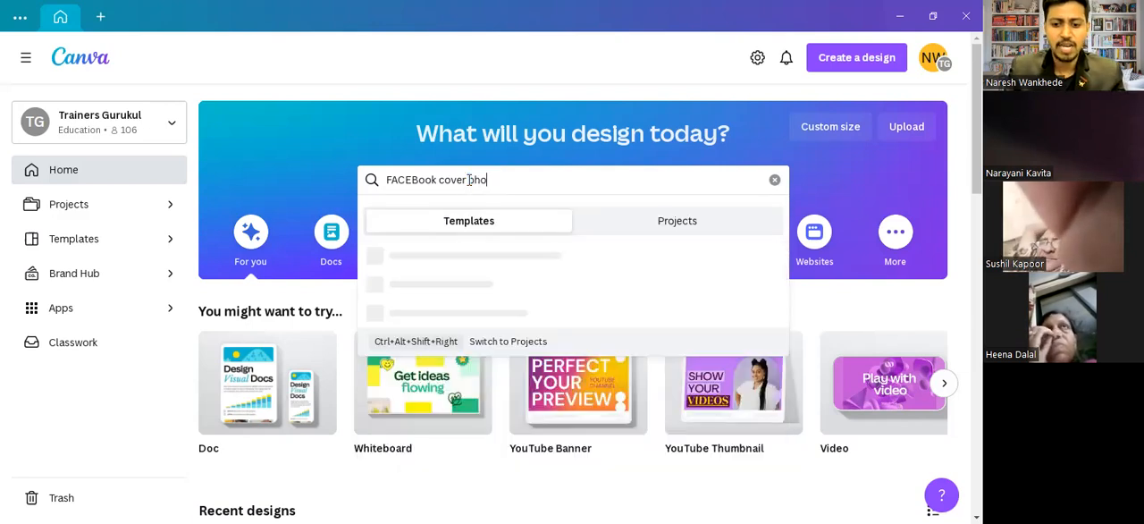
text(tos)
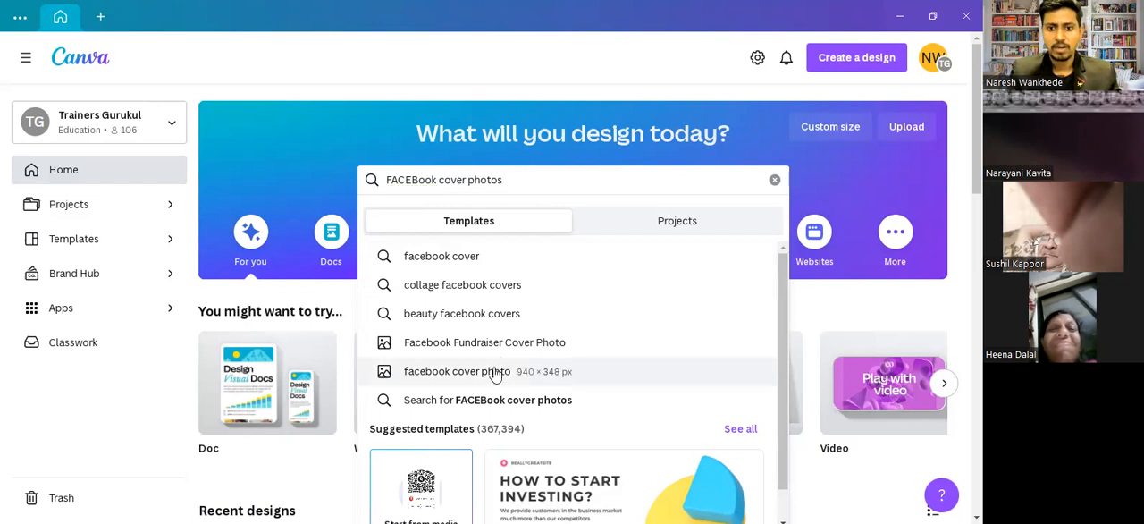
key(Return)
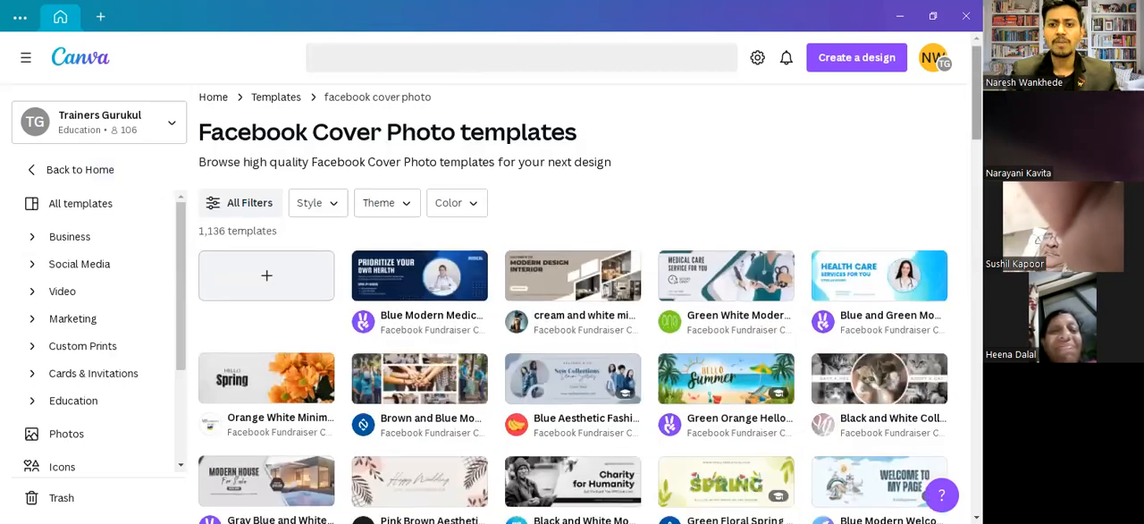
- Look through the Facebook Cover Photo templates for a suitable cover design
scroll(572, 304, down, 4)
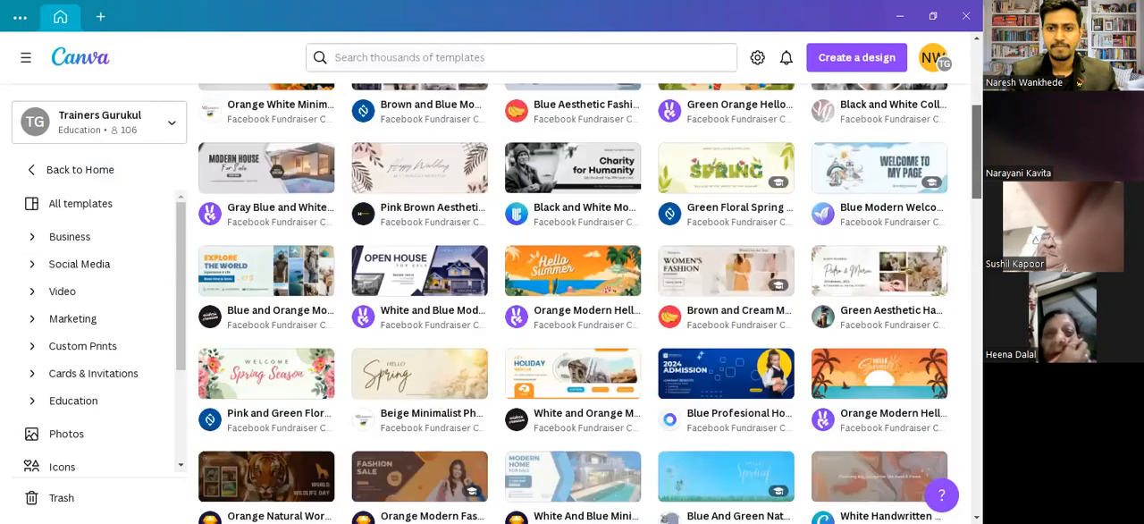
scroll(572, 304, down, 1)
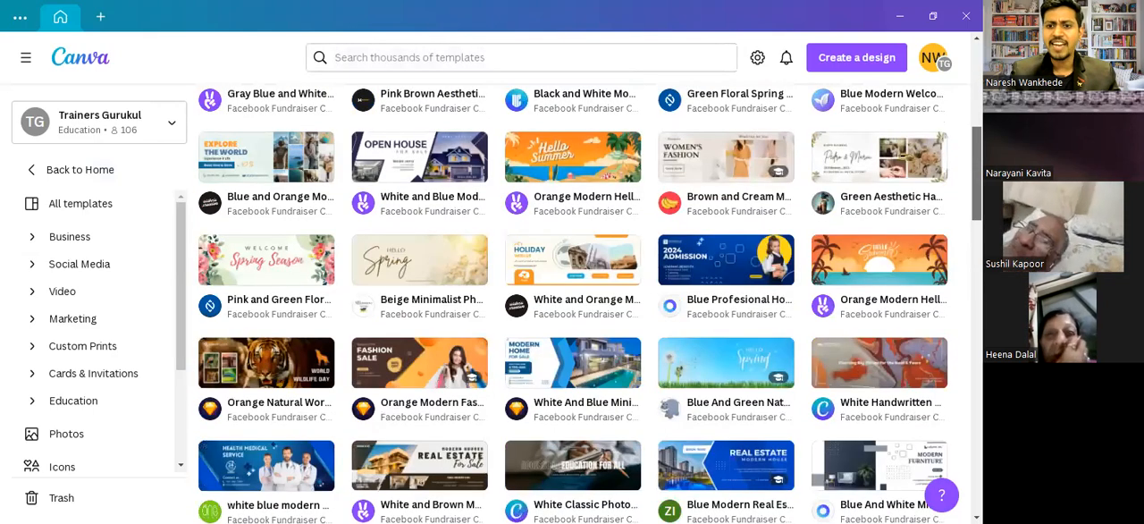
scroll(572, 304, down, 1)
scroll(572, 304, down, 1)
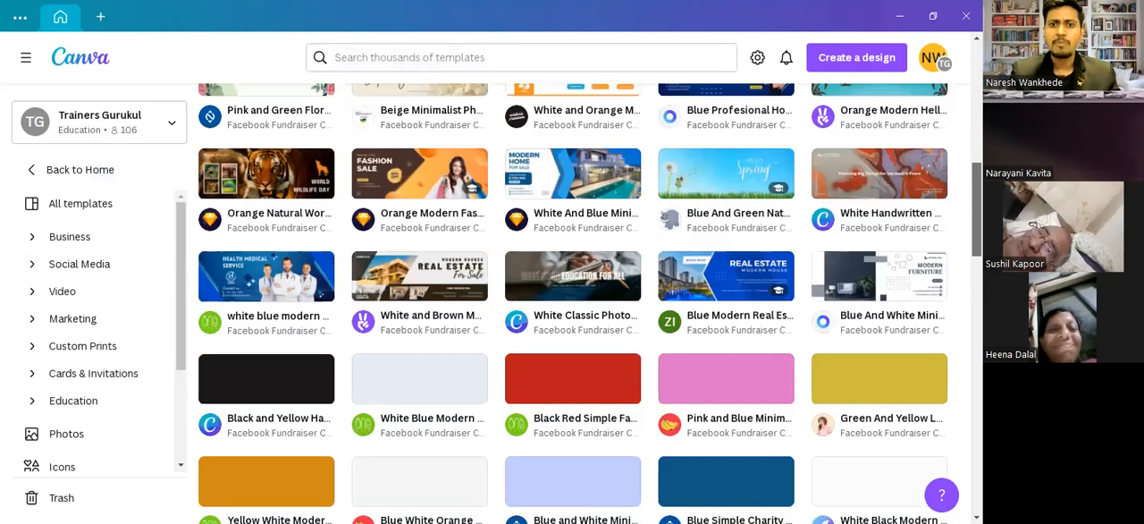
scroll(572, 304, down, 1)
scroll(572, 304, up, 1)
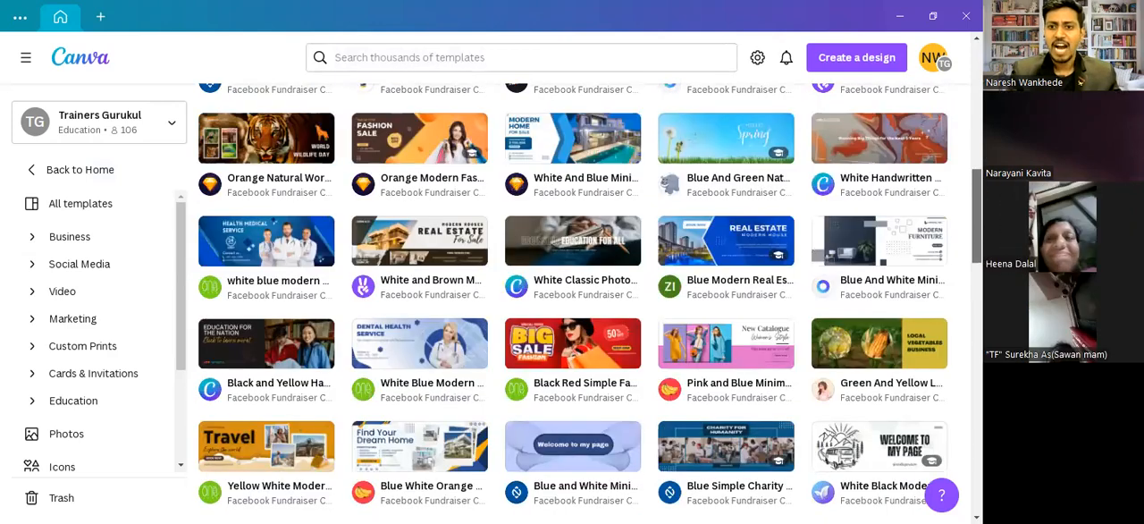
scroll(572, 304, up, 2)
scroll(572, 321, up, 1)
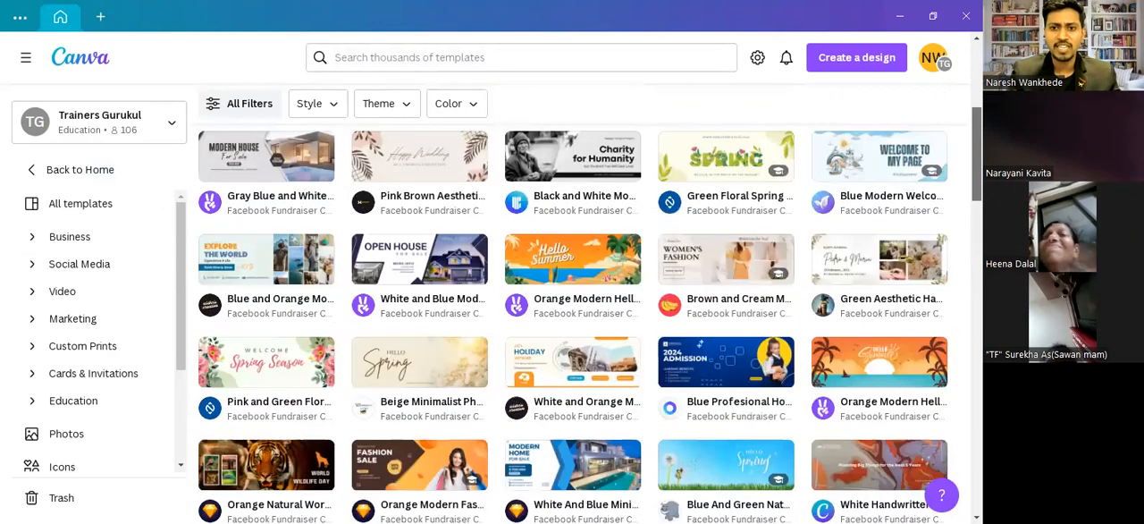
scroll(572, 304, up, 3)
scroll(572, 304, down, 1)
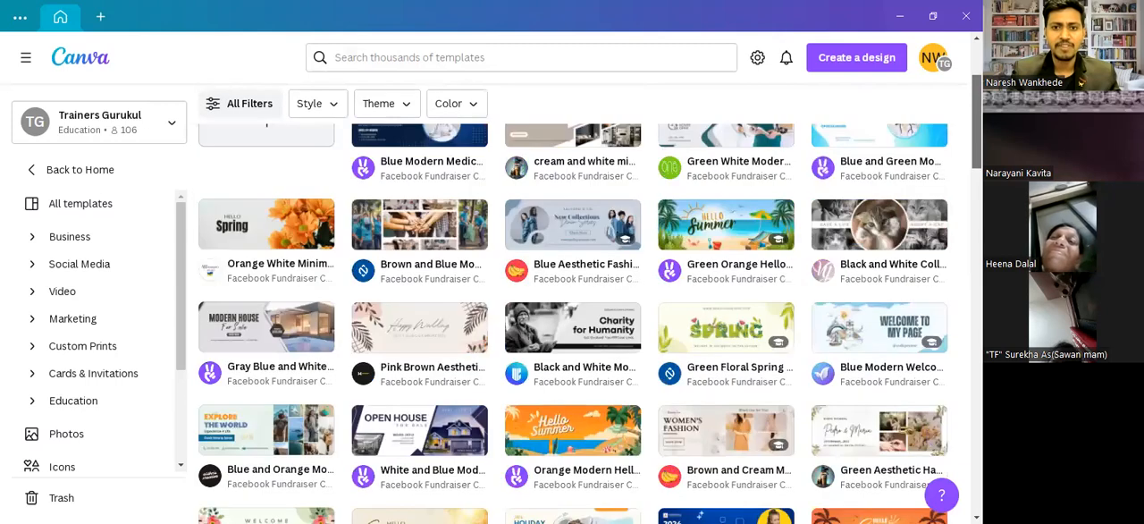
scroll(572, 304, up, 2)
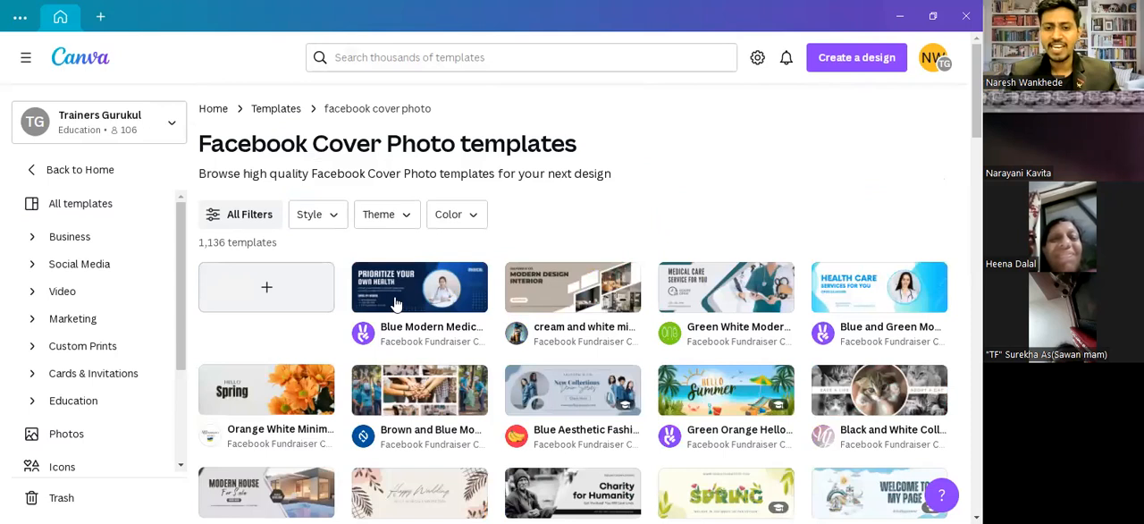
- Preview the Blue Modern Medical Facebook fundraiser cover photo template with its similar designs, and start customising it
mouse_move(396, 304)
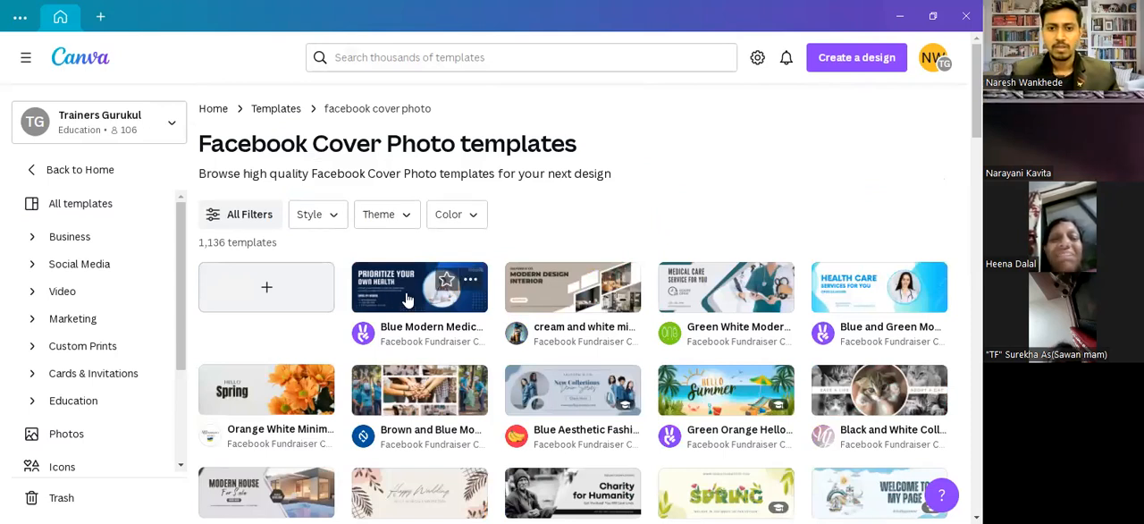
click(407, 294)
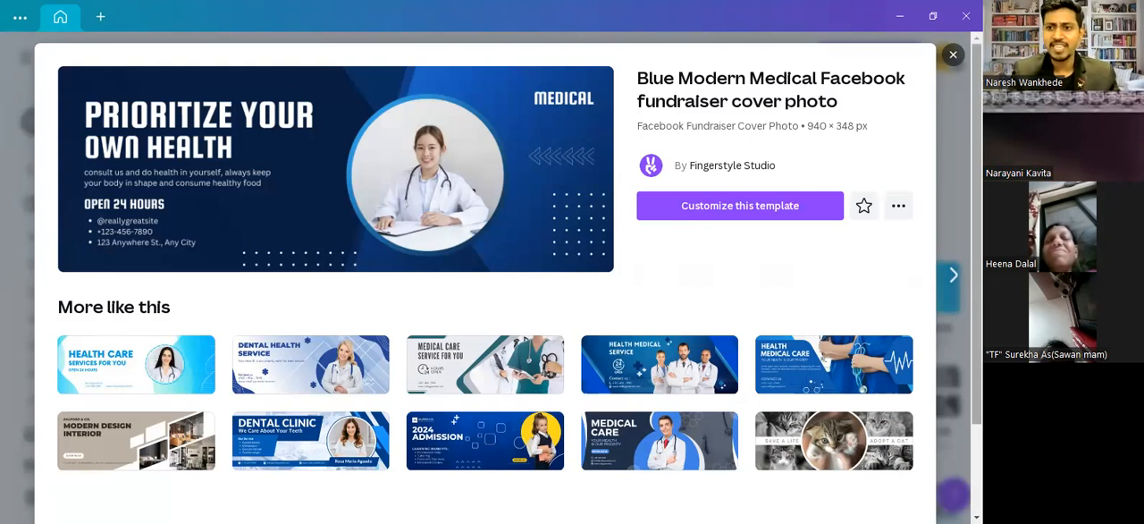
scroll(485, 277, down, 1)
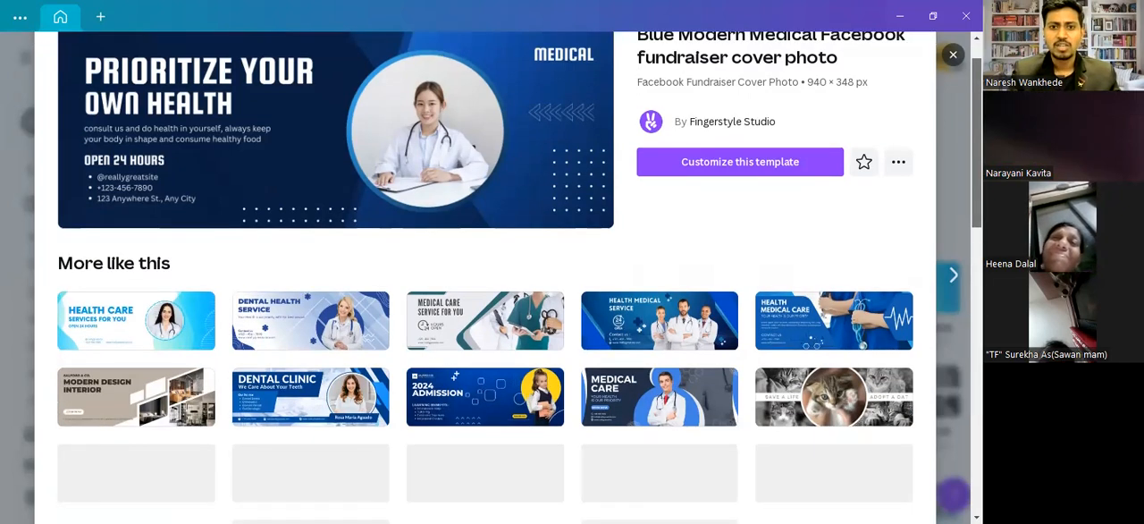
scroll(484, 277, down, 3)
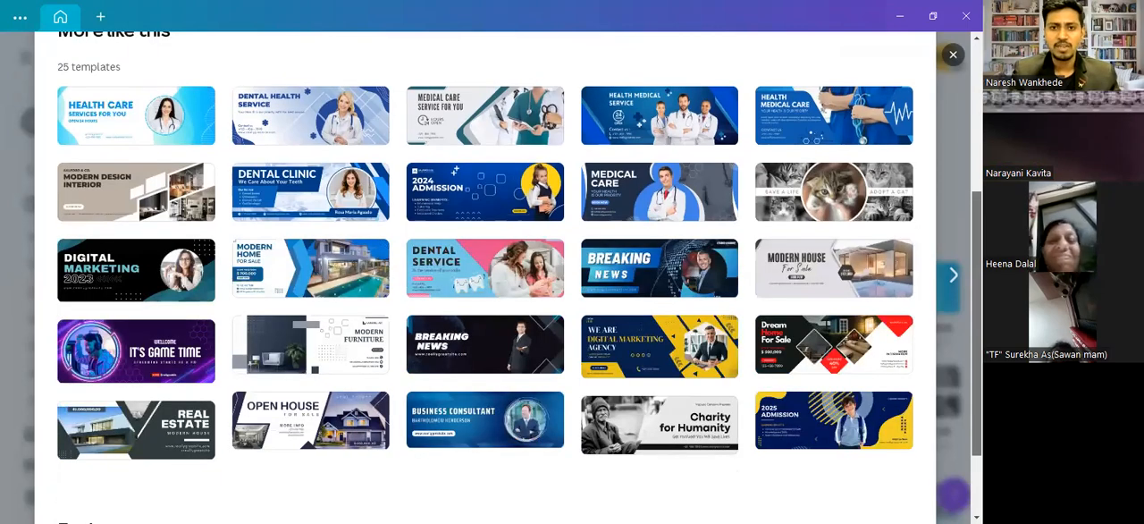
scroll(485, 268, up, 2)
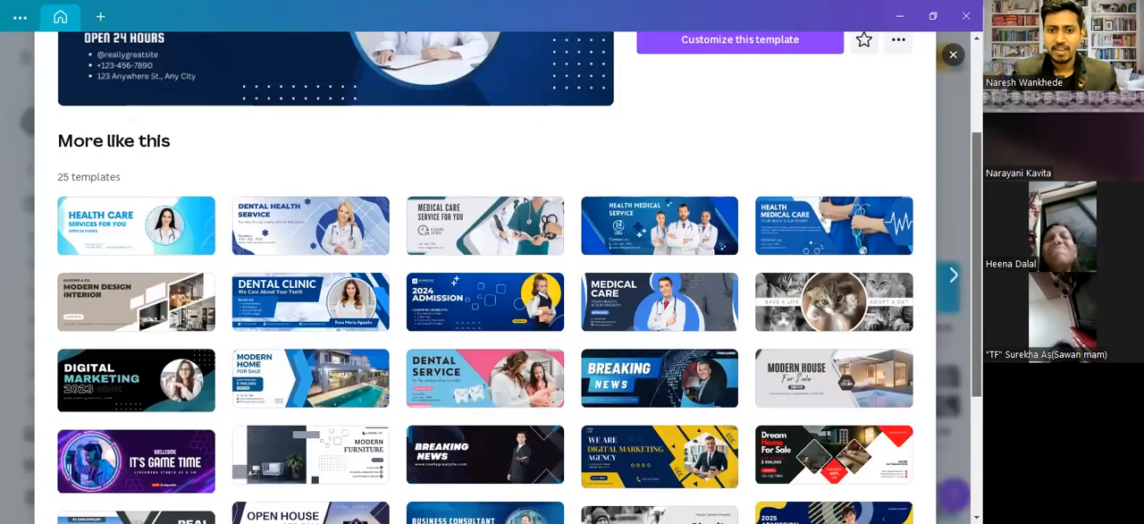
scroll(556, 224, up, 3)
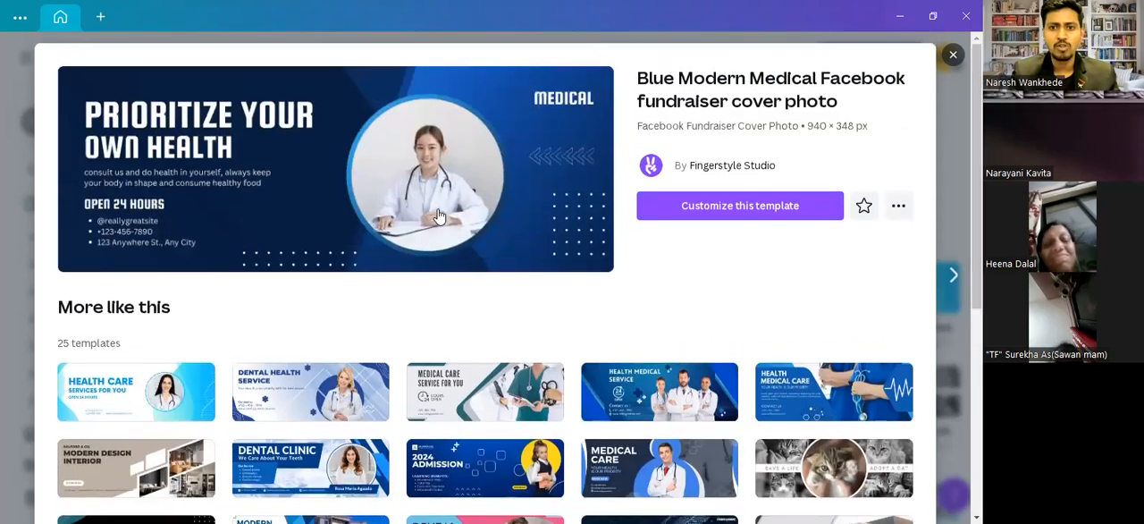
click(700, 207)
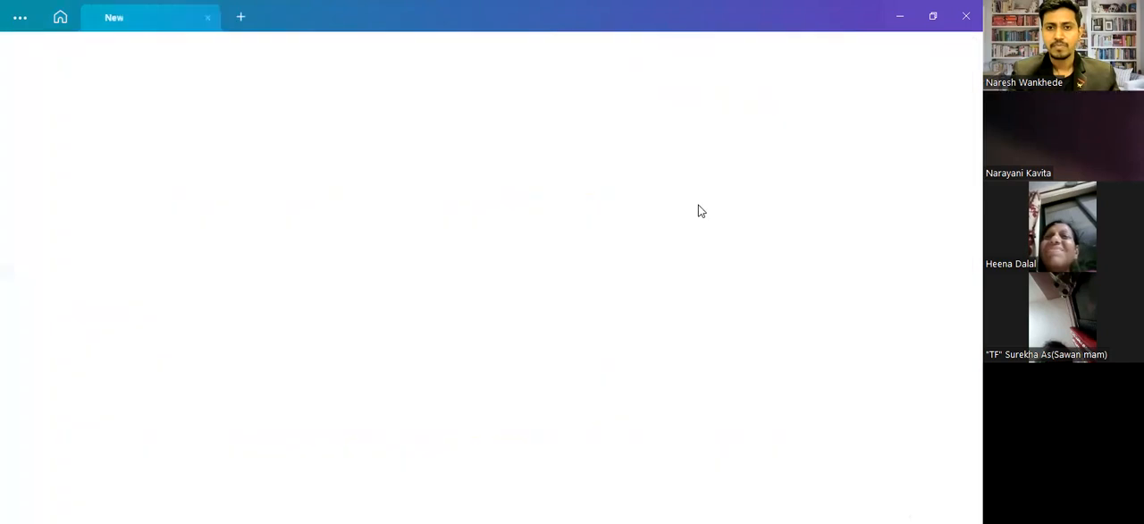
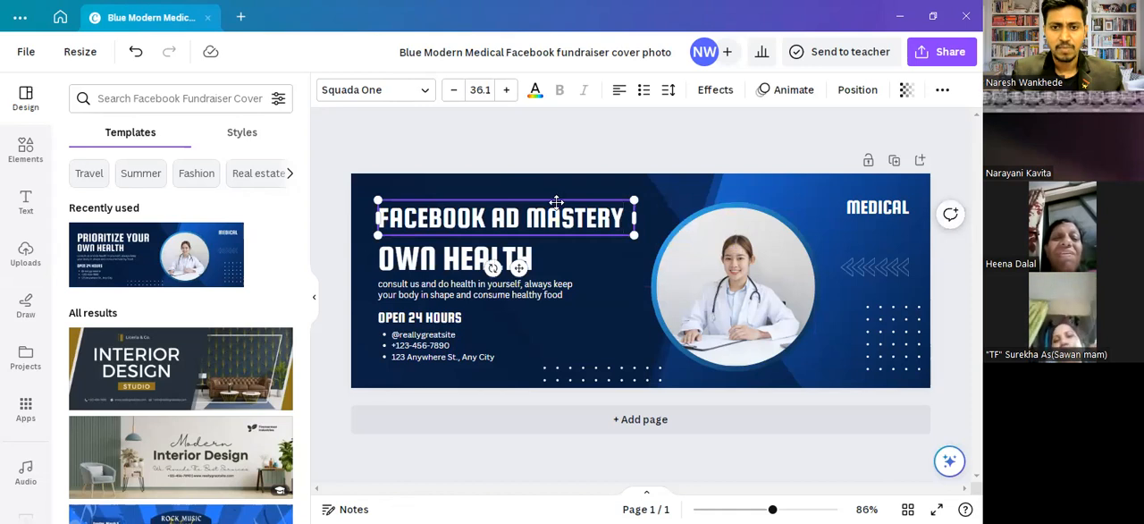
- Replace the "OWN HEALTH" line with "LIVE WEBINAR" and shrink its text to about size 30.3
drag(505, 232, 505, 233)
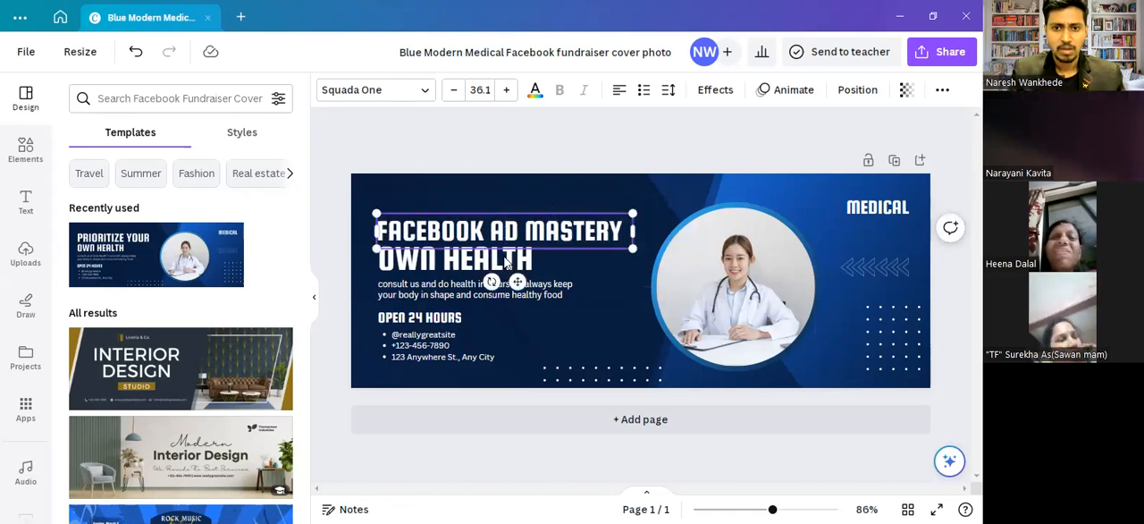
double_click(505, 257)
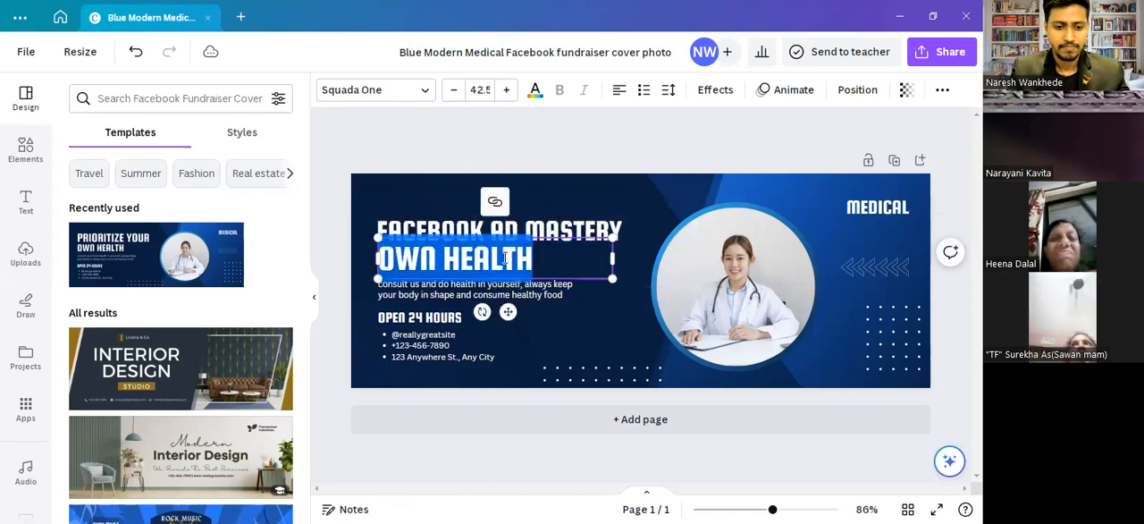
text(LIV)
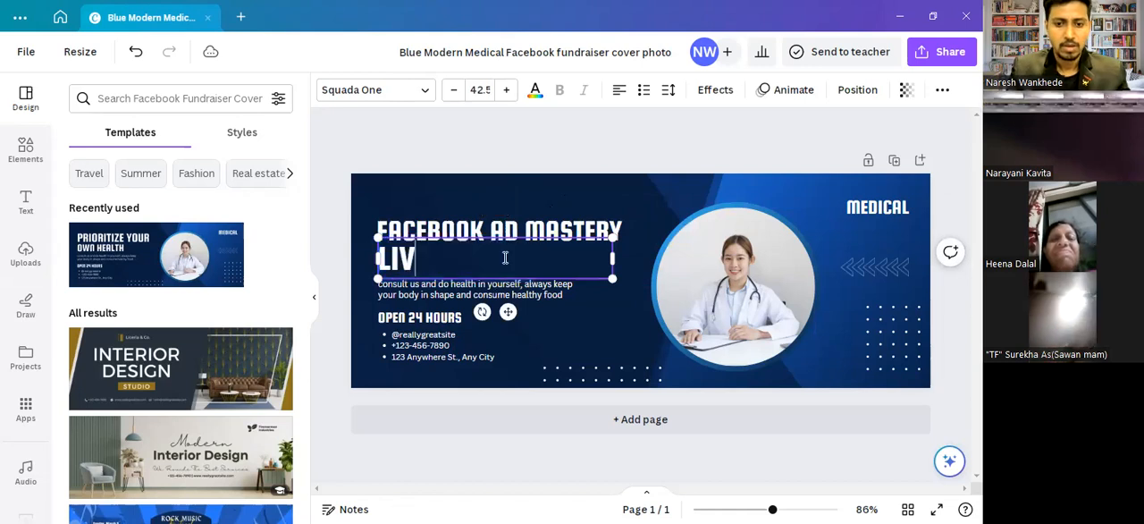
text(E)
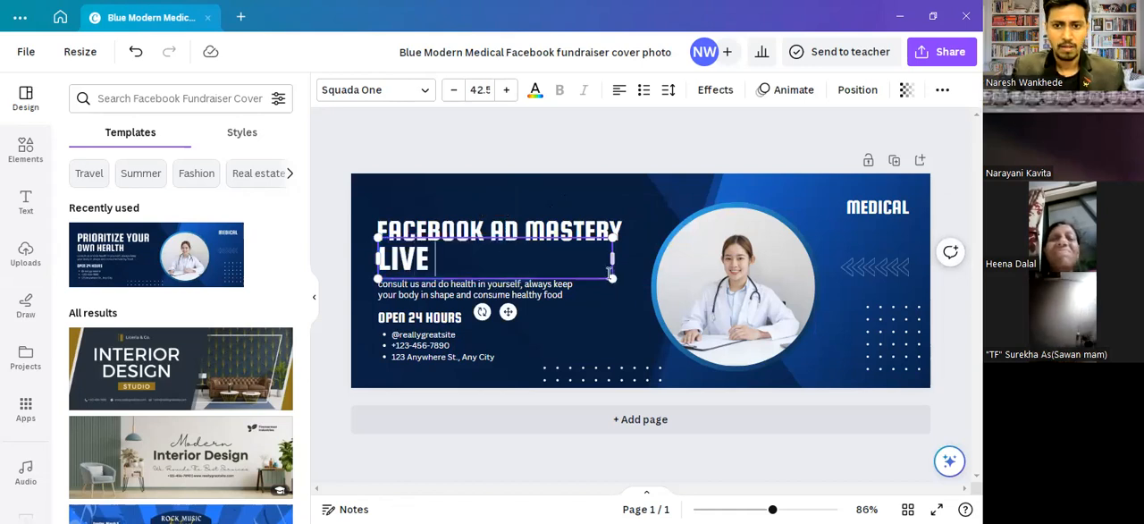
drag(612, 279, 550, 266)
text(WEB)
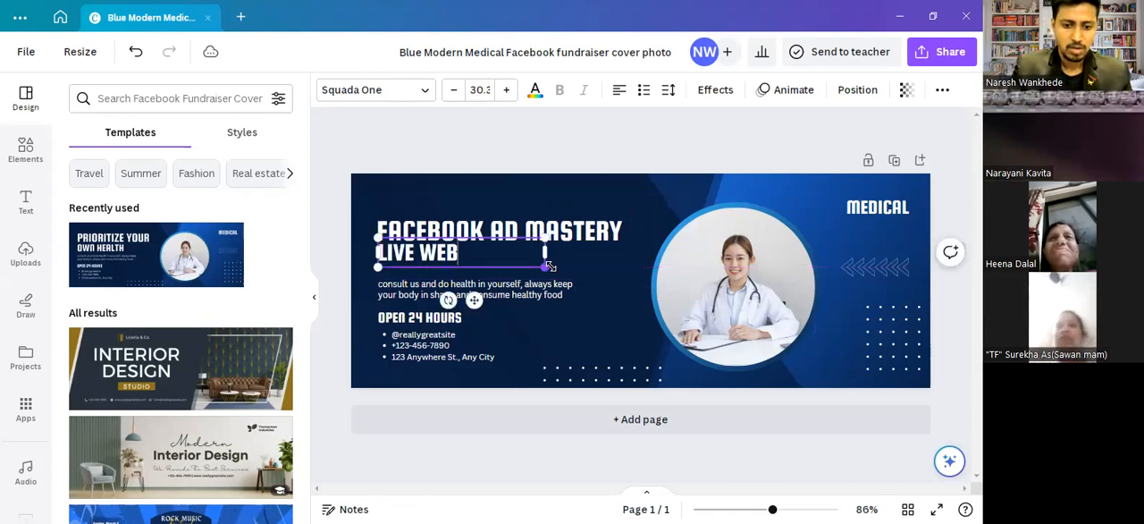
text(INAR)
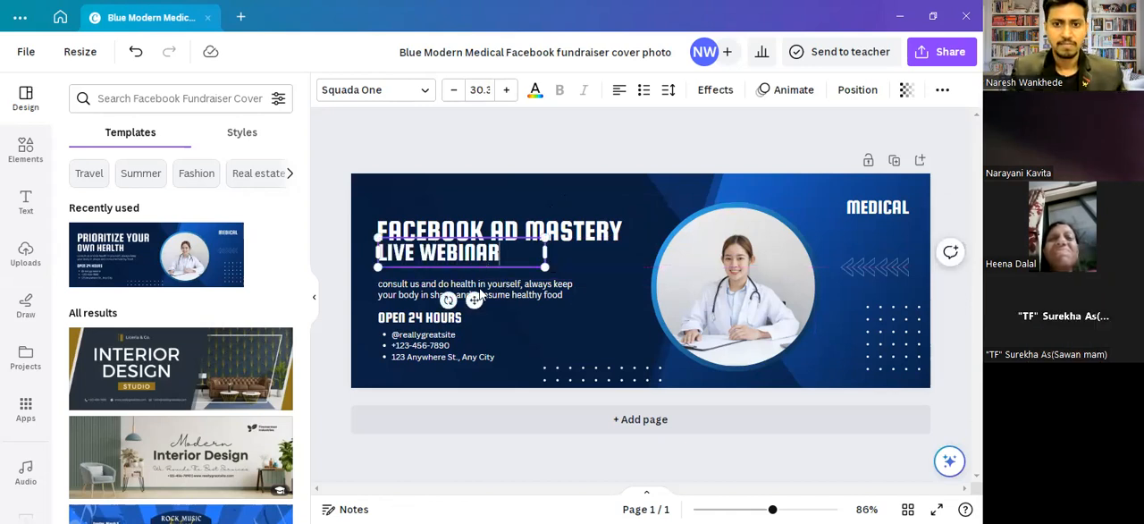
- Move "LIVE WEBINAR" above "FACEBOOK AD MASTERY", lower that heading and align both lines at their left edges
drag(474, 298, 478, 243)
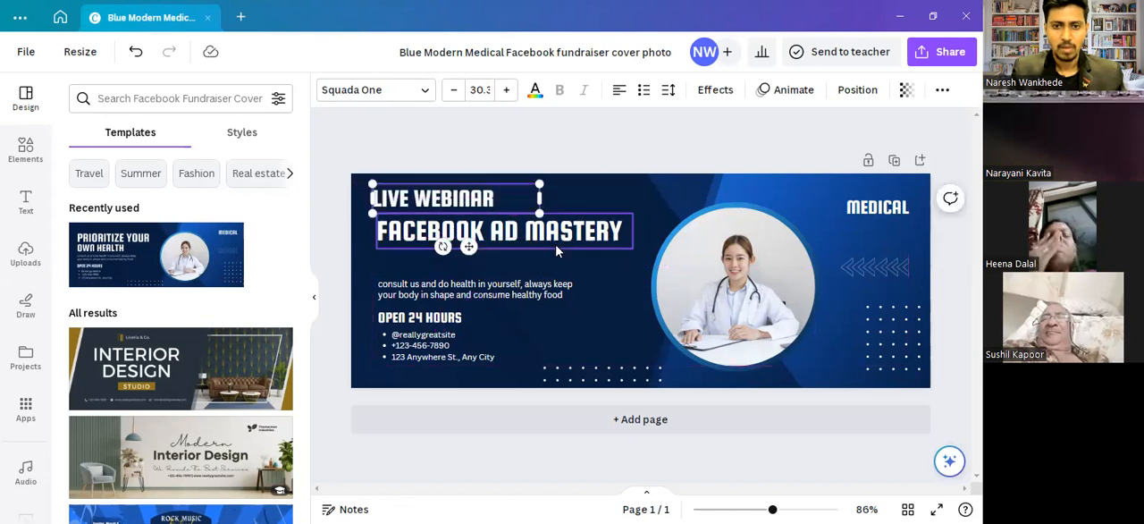
drag(555, 245, 555, 267)
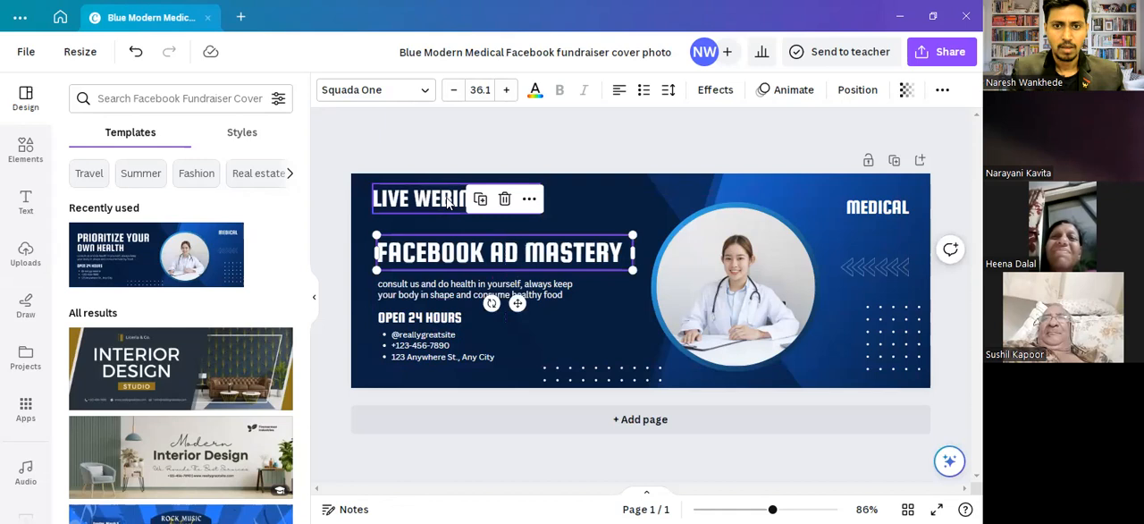
drag(444, 205, 447, 220)
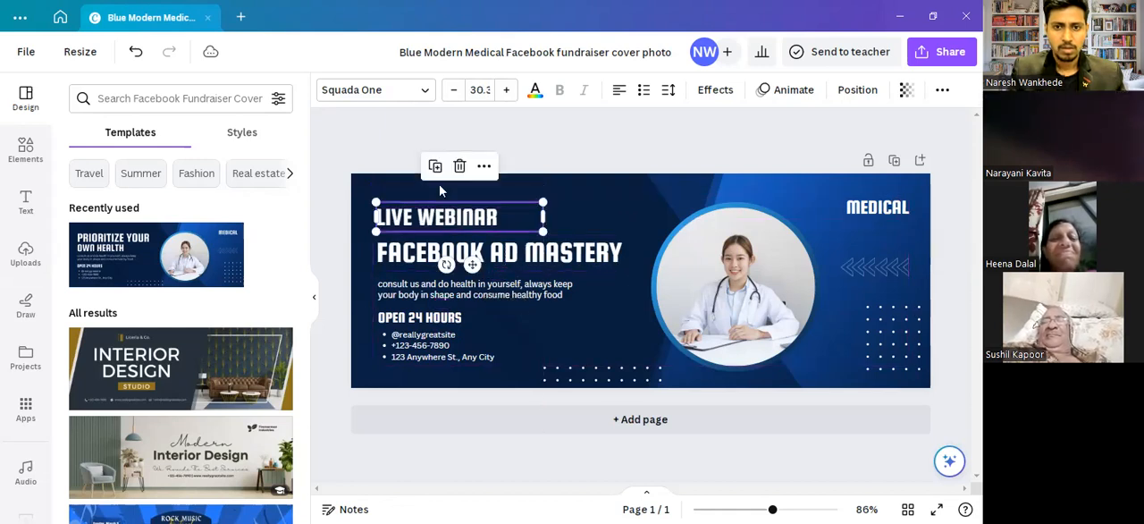
- Recolour the whole "LIVE WEBINAR" text red with the custom colour #EB0B0B
double_click(472, 225)
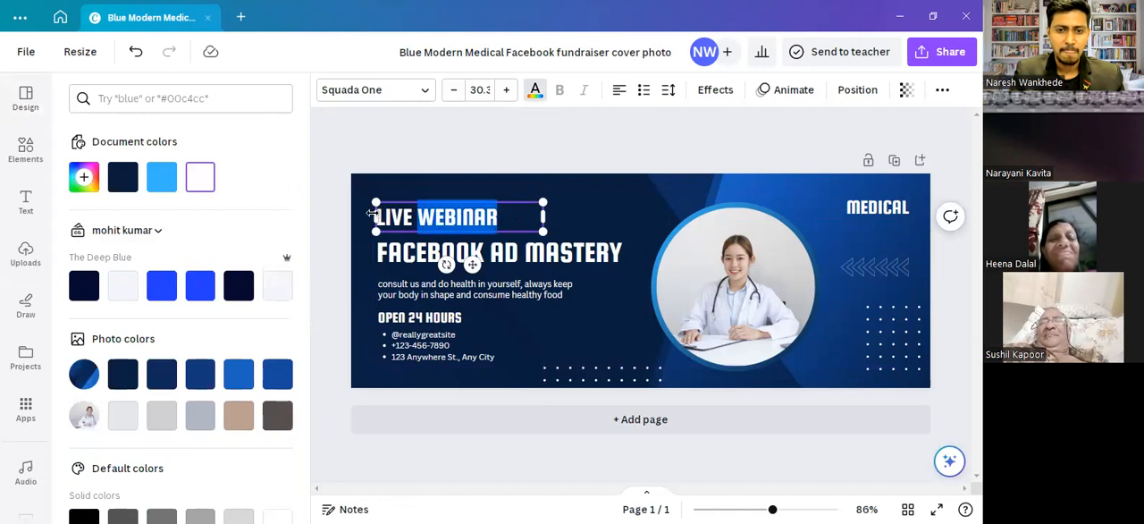
drag(171, 186, 107, 185)
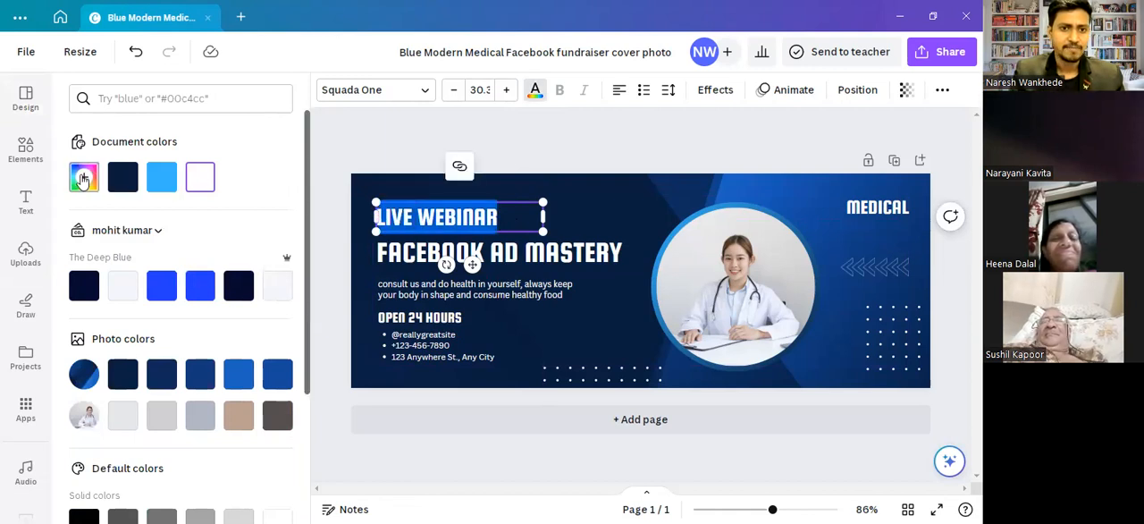
click(82, 179)
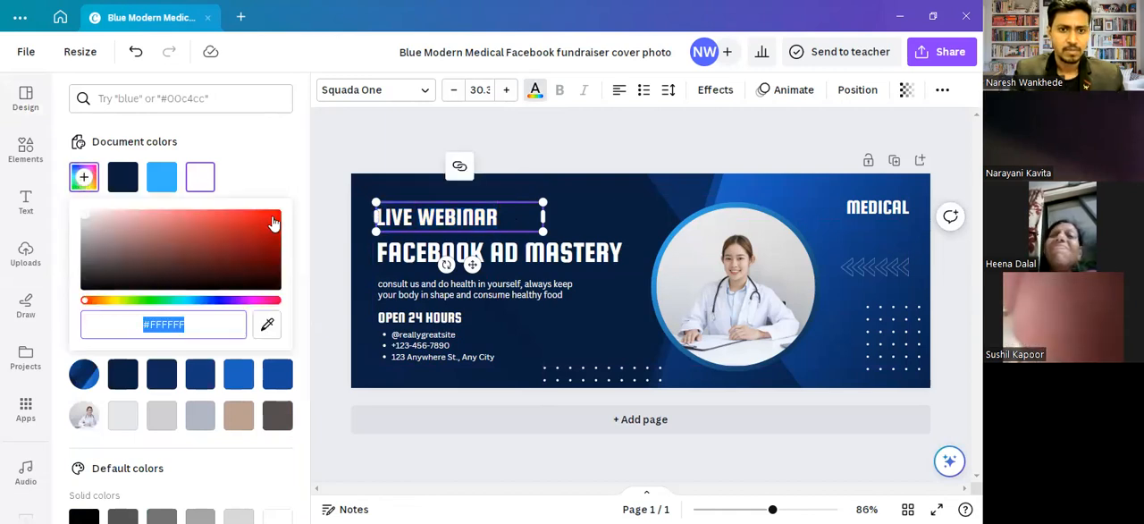
click(89, 299)
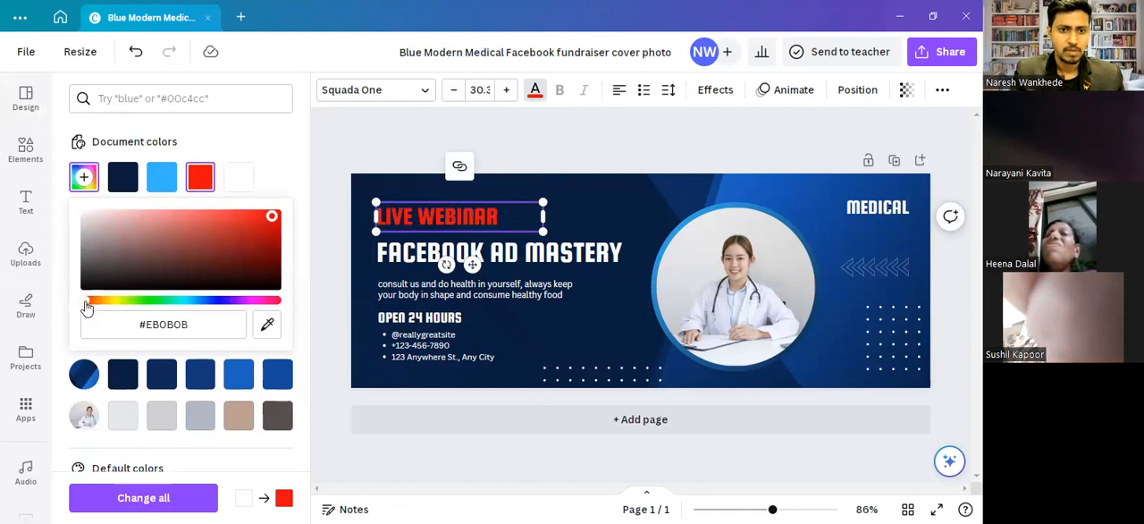
click(205, 179)
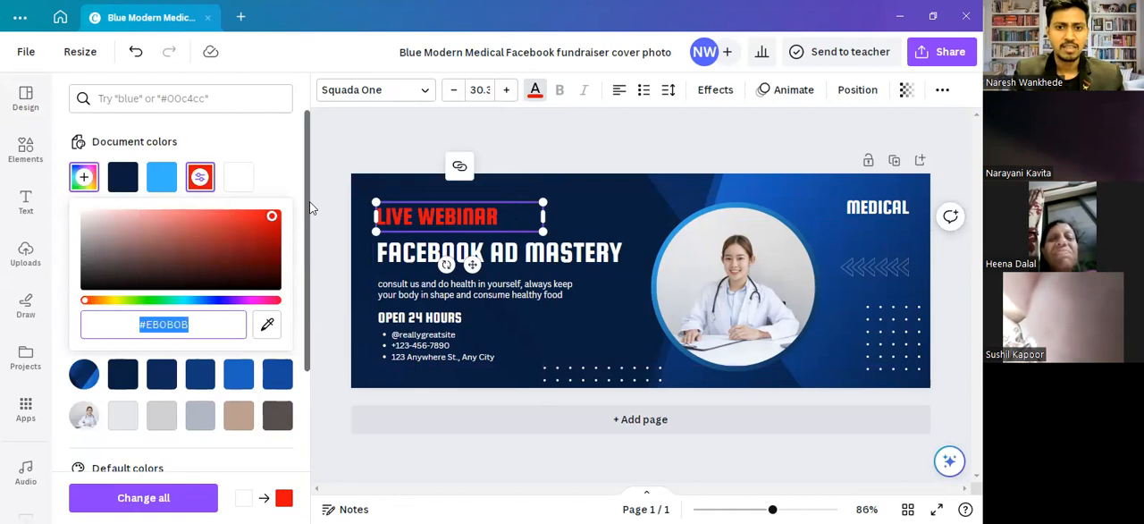
click(340, 222)
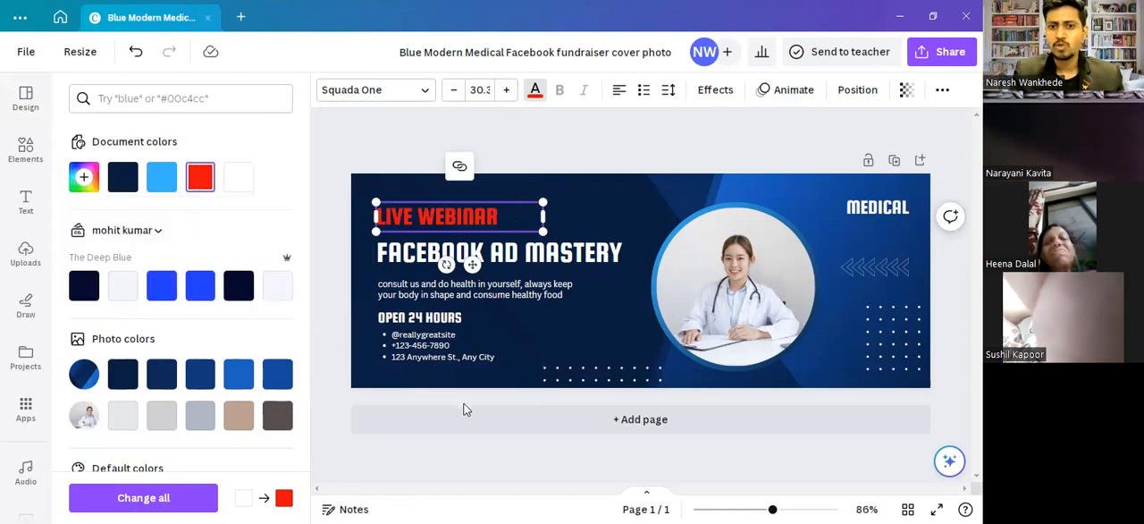
- Shift the "FACEBOOK AD MASTERY" heading slightly up, closer to the "LIVE WEBINAR" line
click(480, 313)
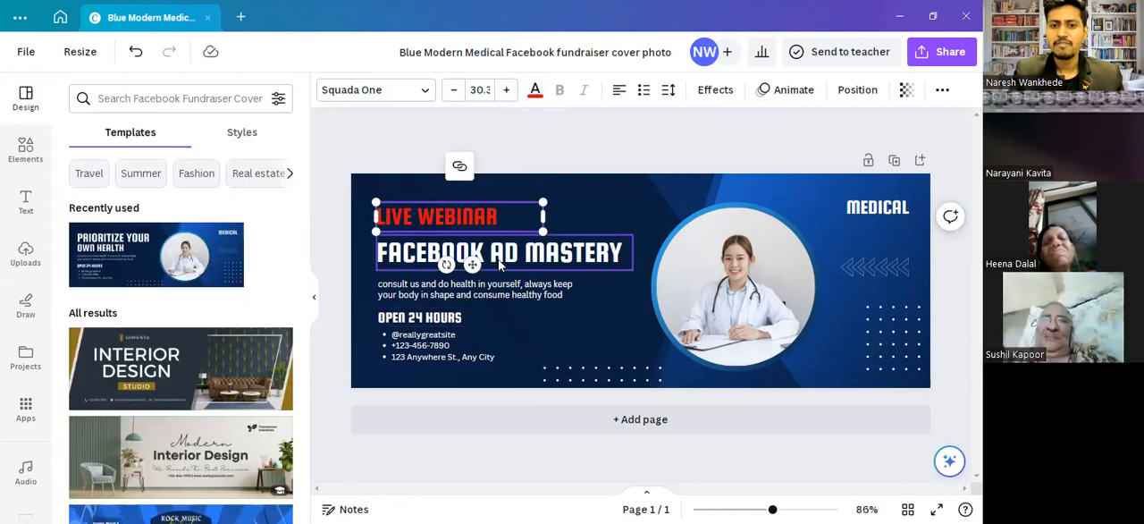
drag(497, 255, 501, 256)
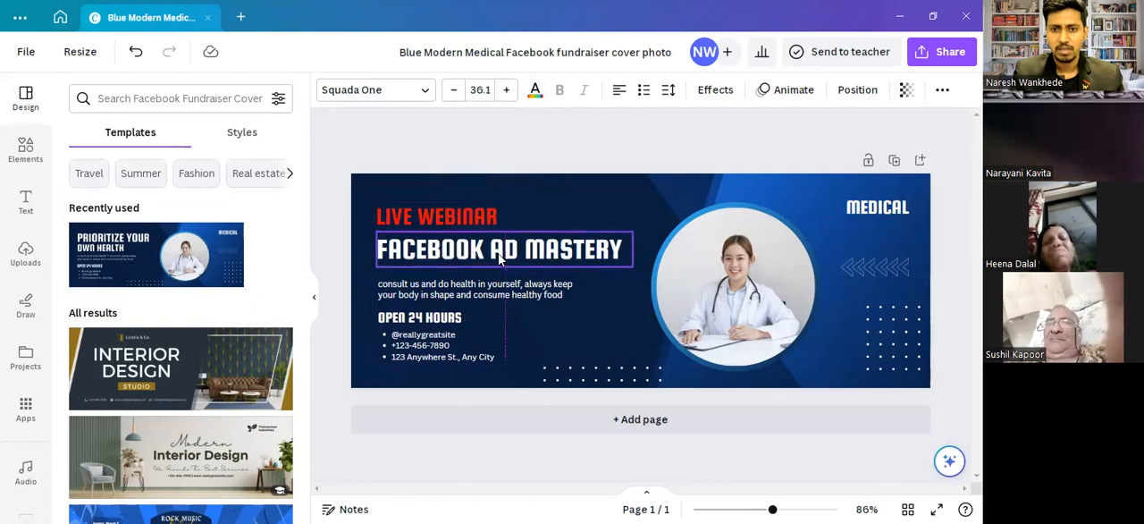
drag(540, 313, 543, 300)
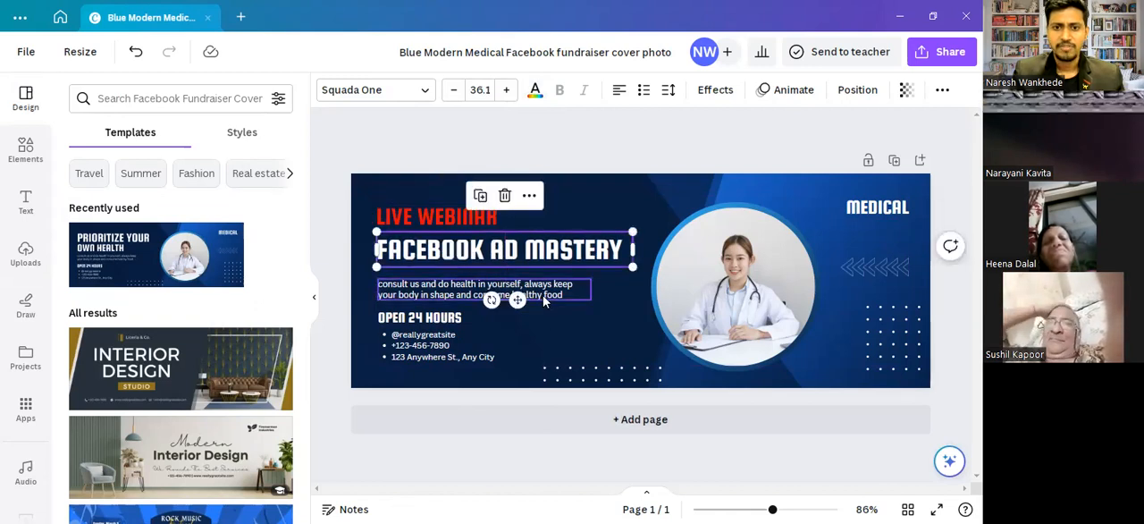
- Replace the health consultation paragraph under the heading with "every Thursday", using the suggested capitalised spelling of the weekday
click(543, 298)
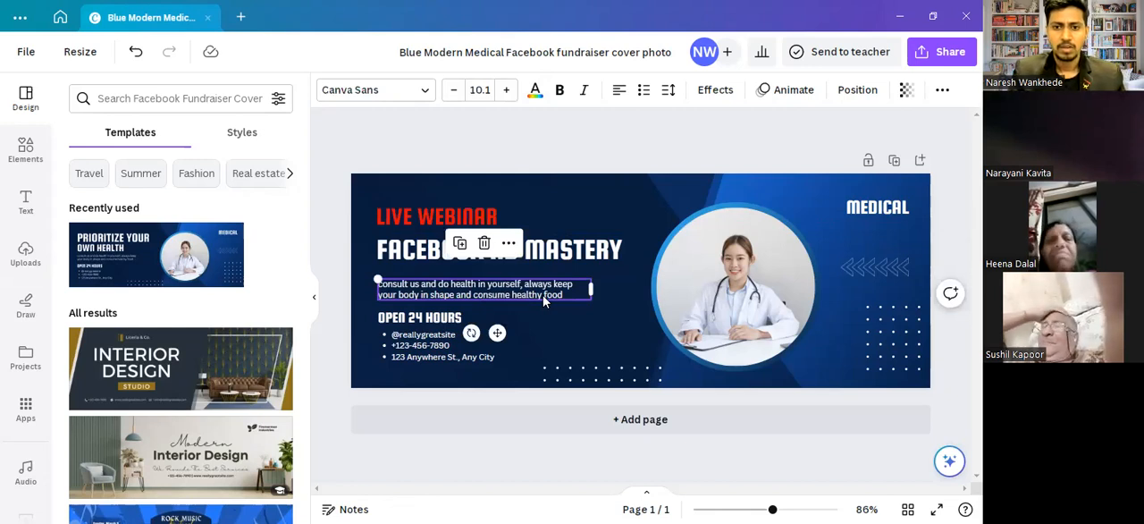
double_click(544, 297)
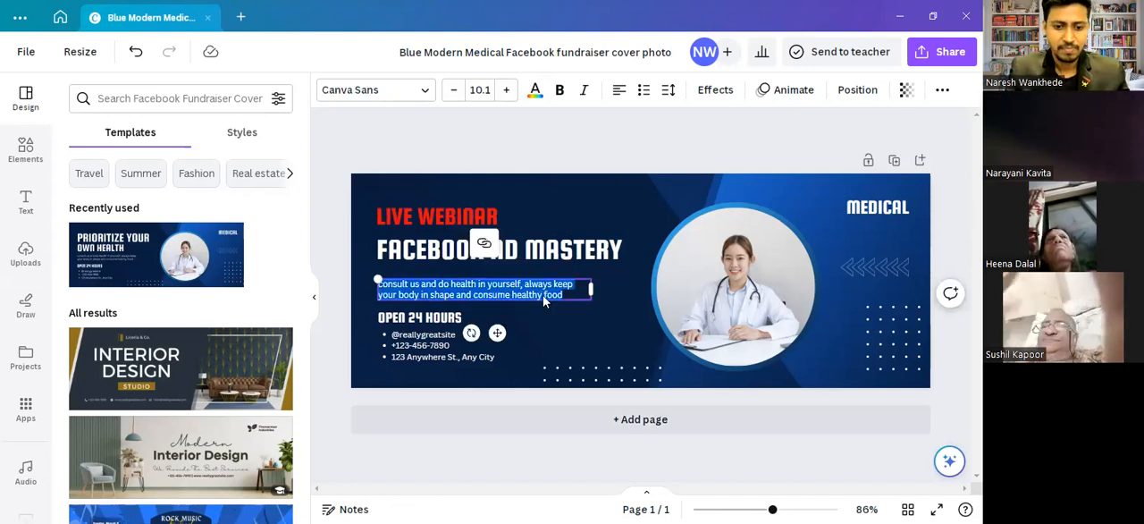
text(every)
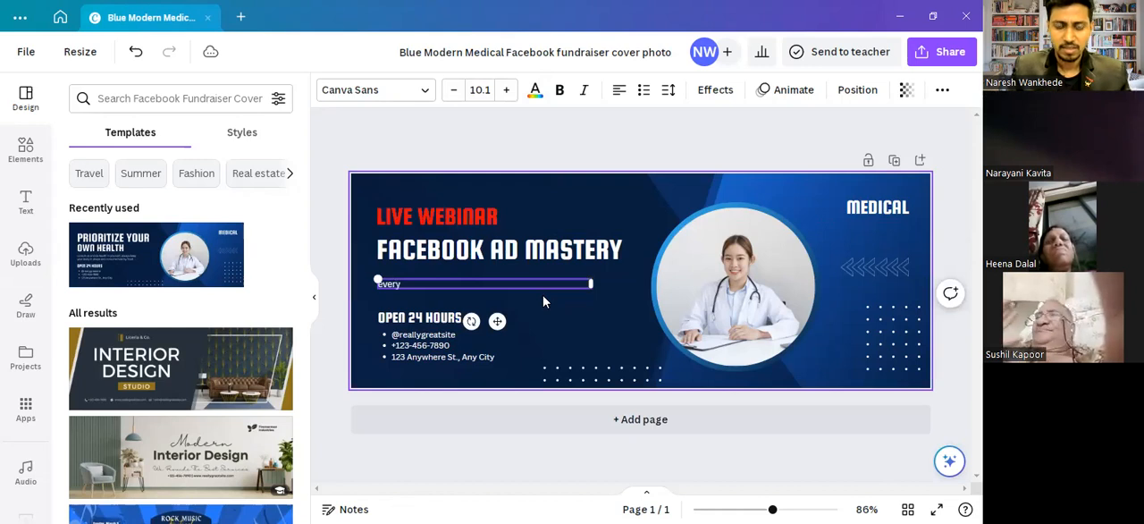
text( thu)
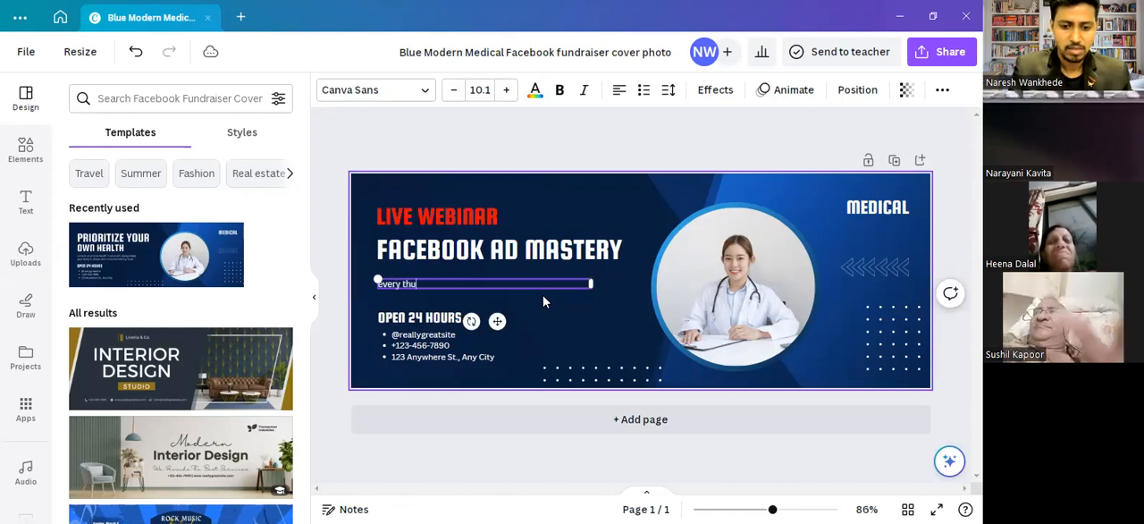
text(rsda)
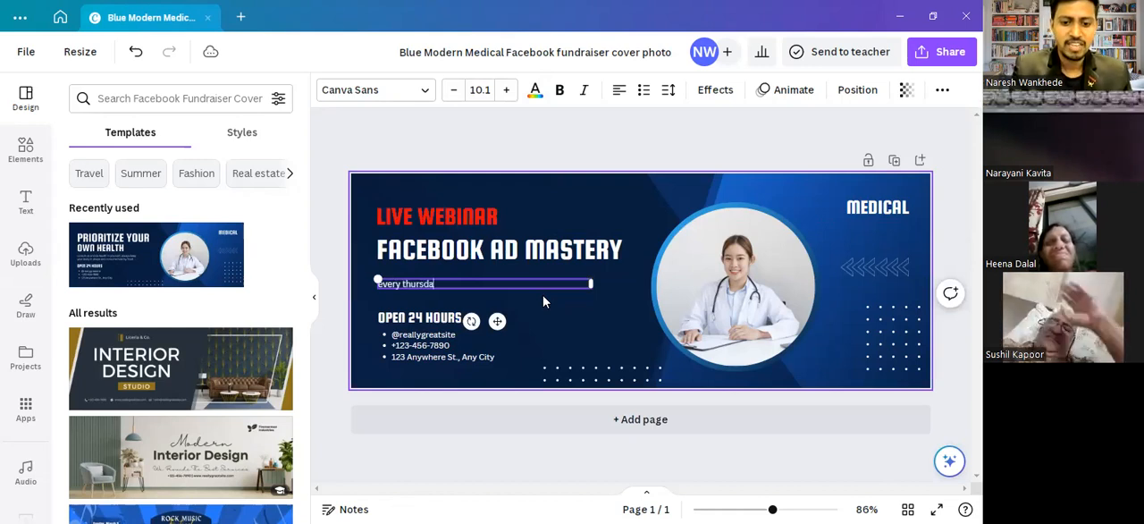
text(y)
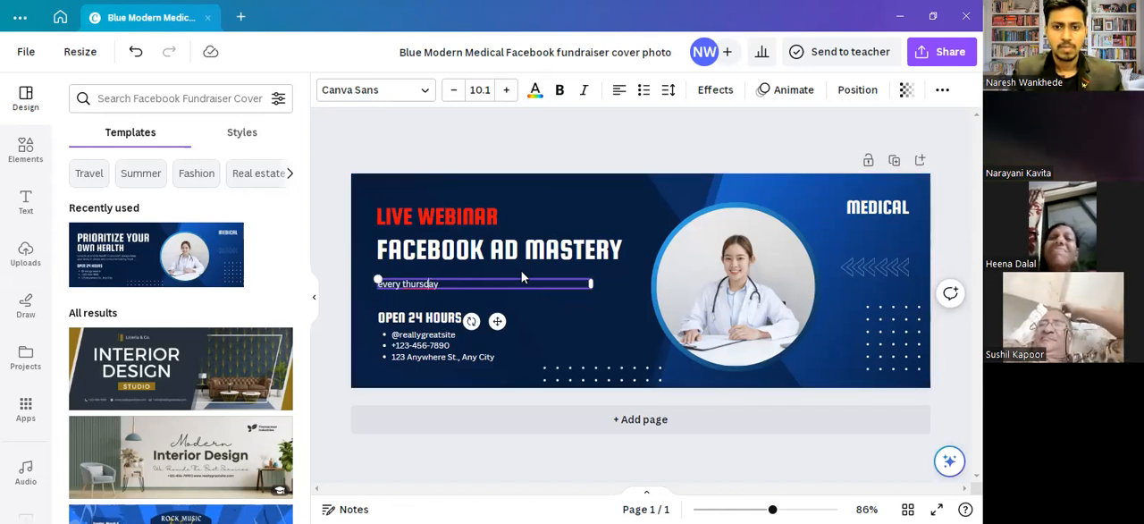
right_click(430, 285)
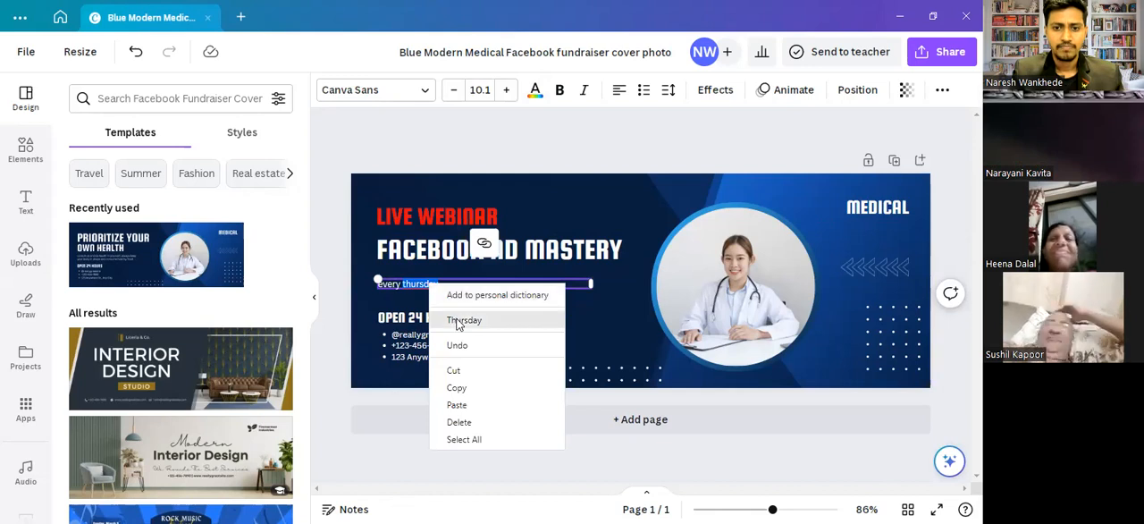
click(464, 319)
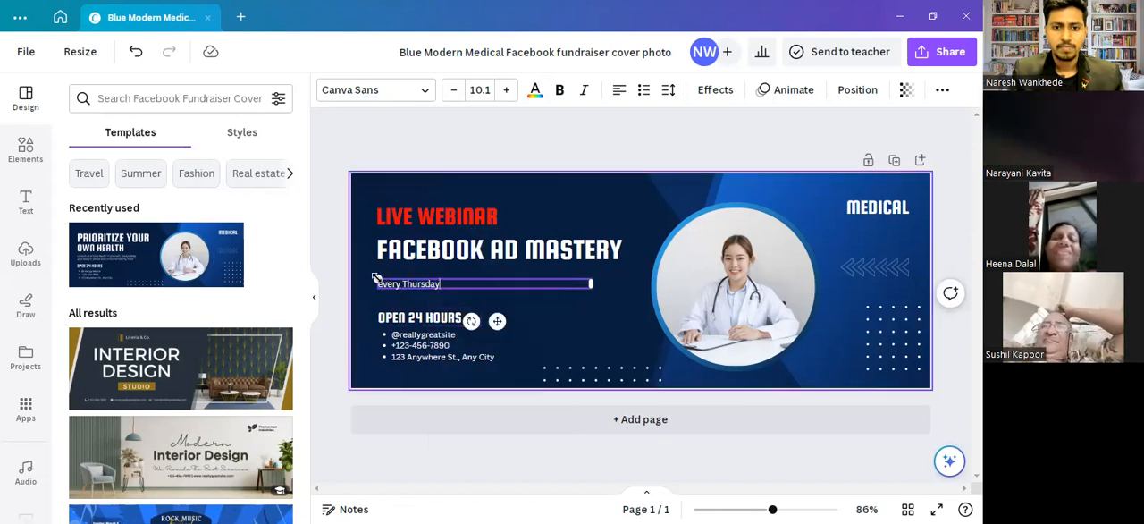
- Enlarge "every Thursday" to about size 15.8, narrow its text box and align it under the heading's left edge
drag(377, 280, 333, 279)
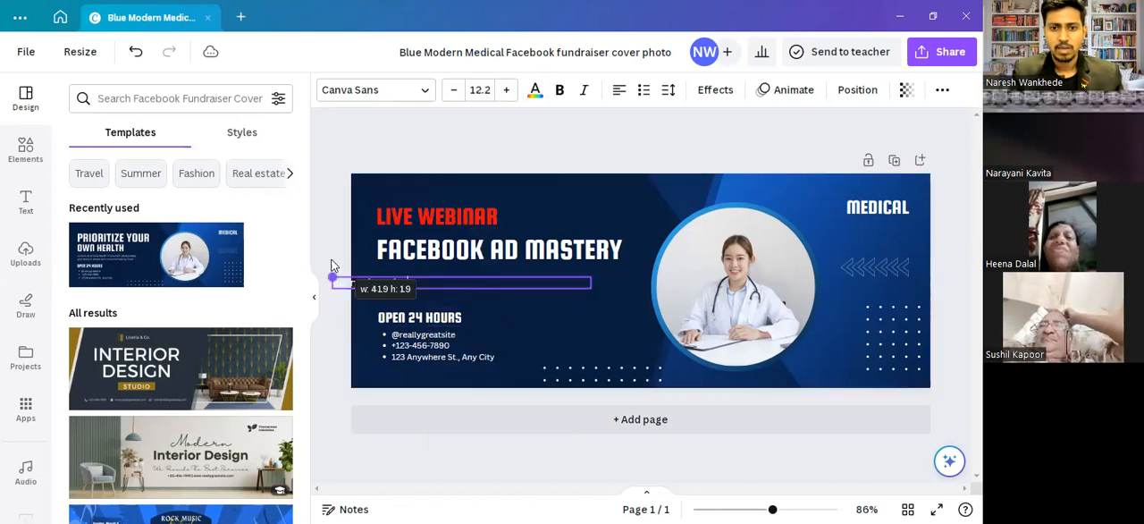
drag(475, 321, 529, 321)
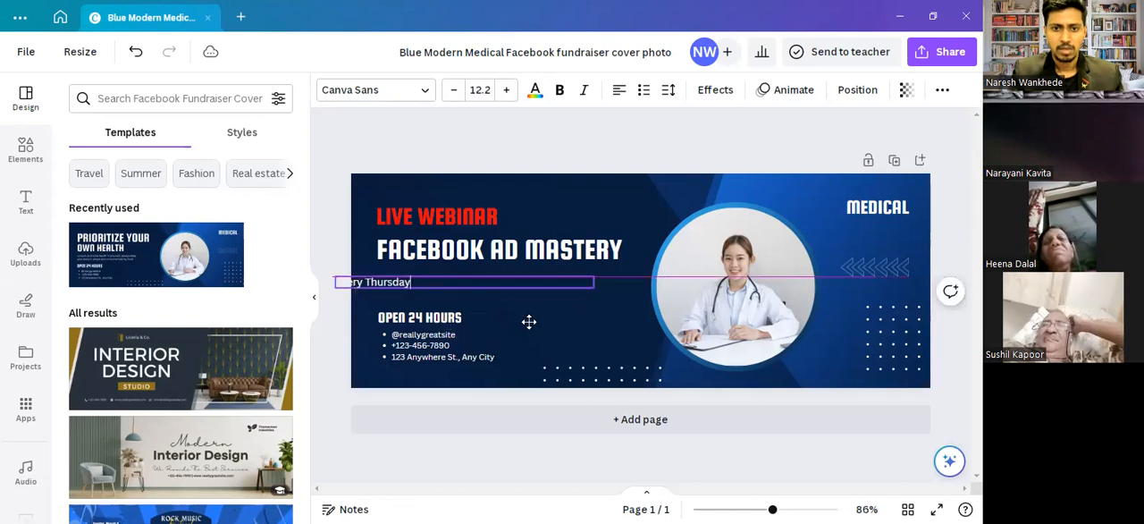
drag(660, 292, 456, 285)
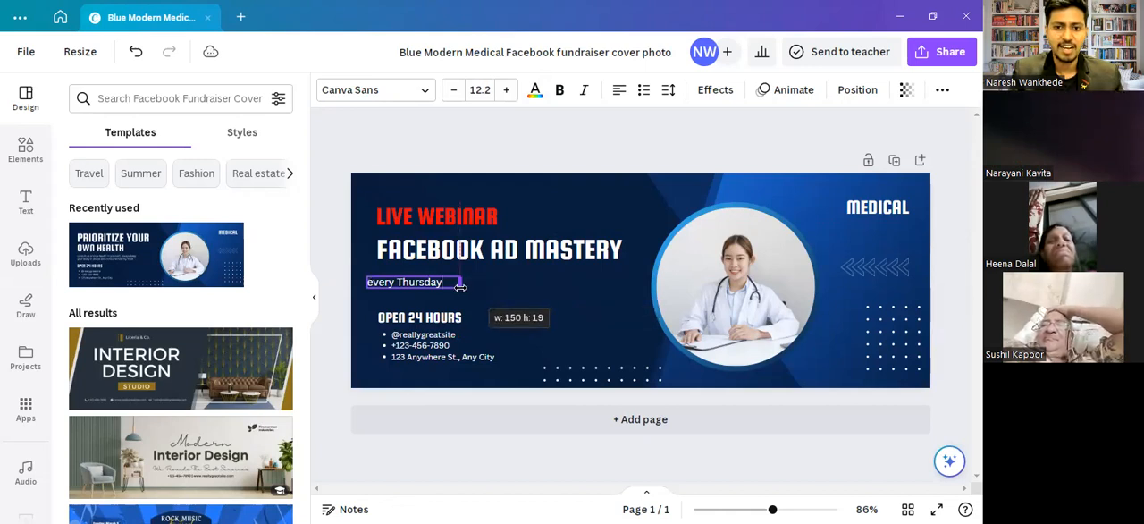
drag(440, 319, 434, 319)
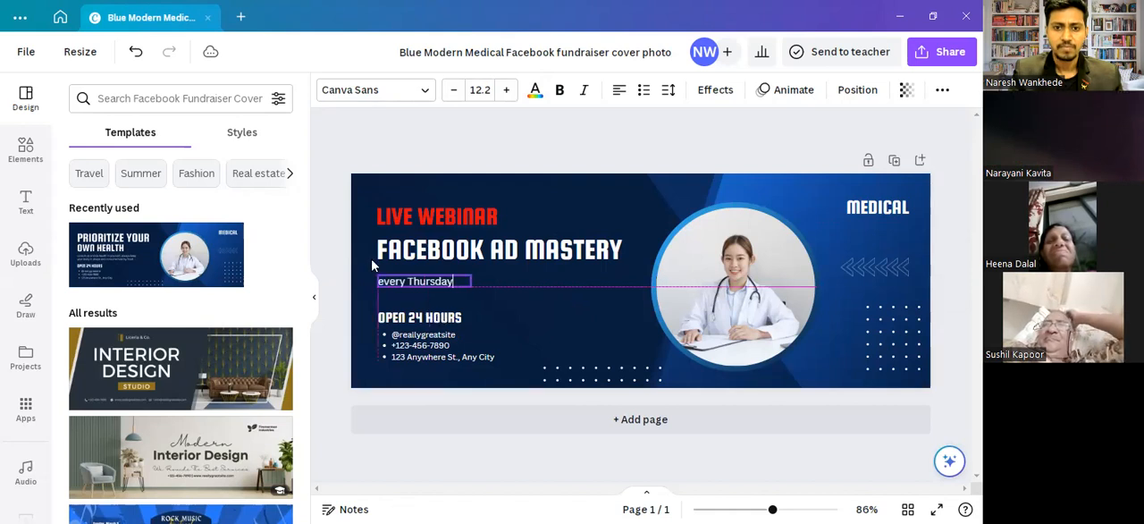
drag(378, 268, 351, 270)
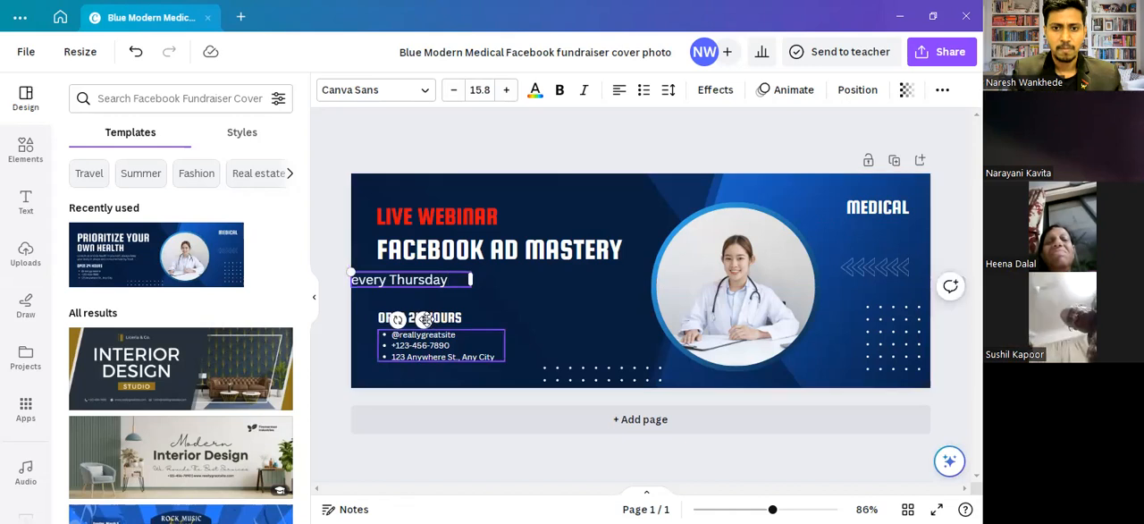
drag(425, 320, 451, 318)
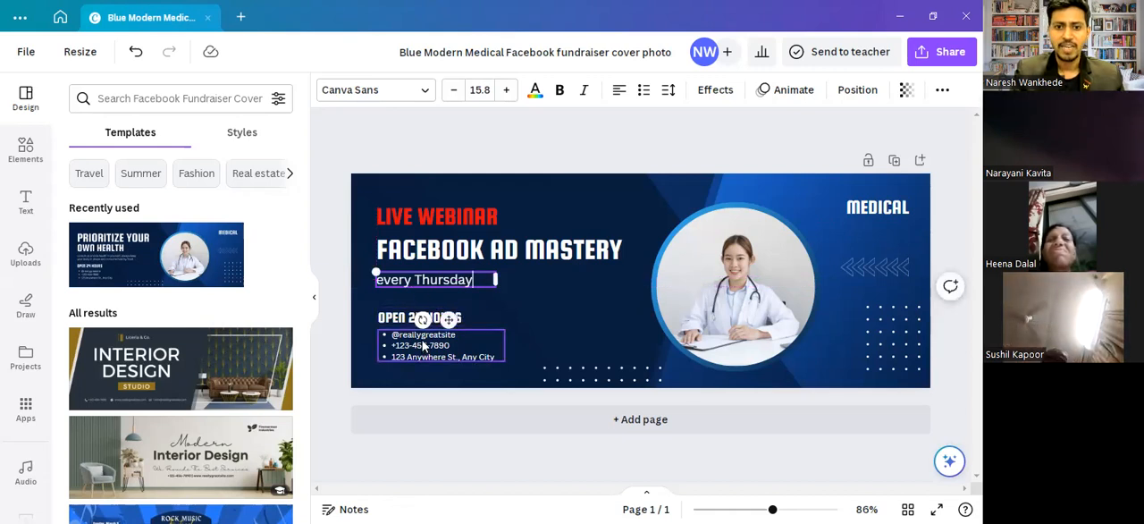
- Replace the "OPEN 24 HOURS" line with "TIME - 7PM -9PM"
triple_click(424, 342)
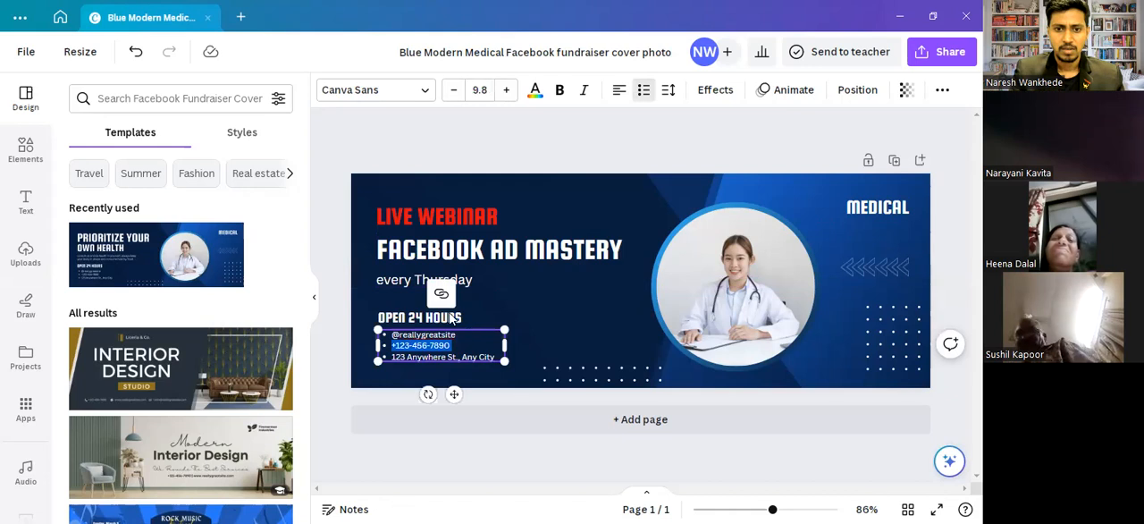
triple_click(447, 314)
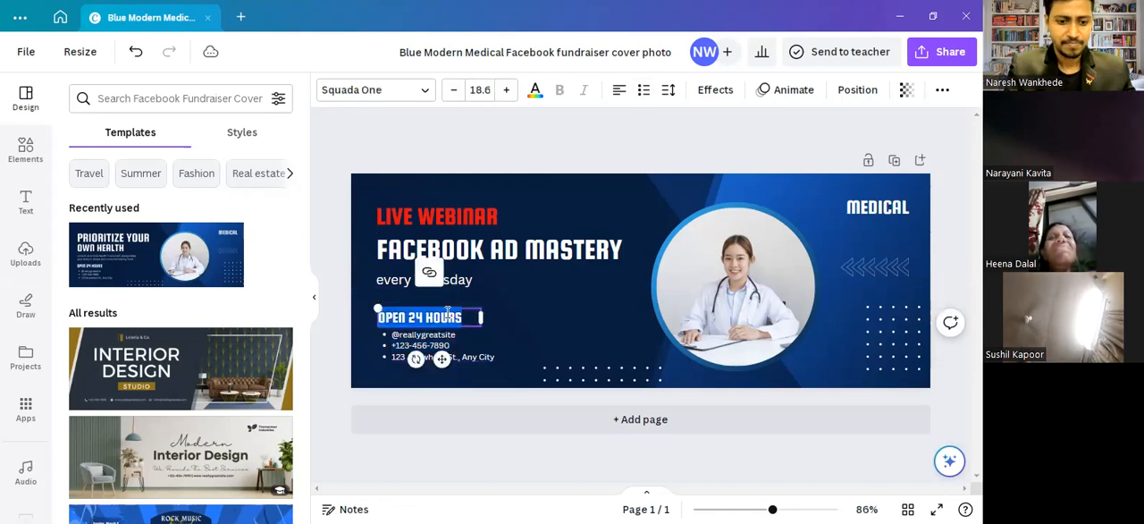
text(TIMI)
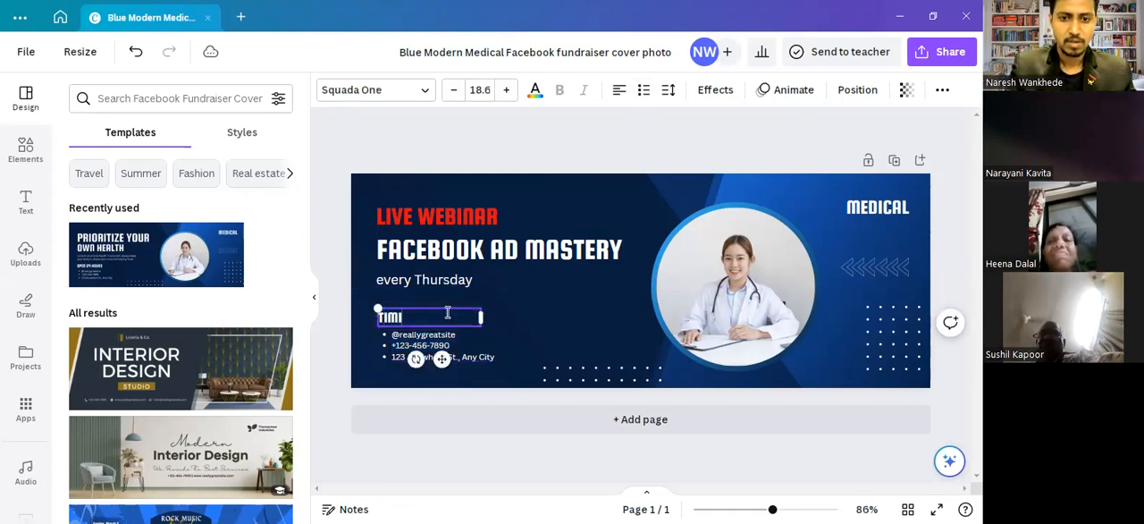
key(BackSpace)
text(E)
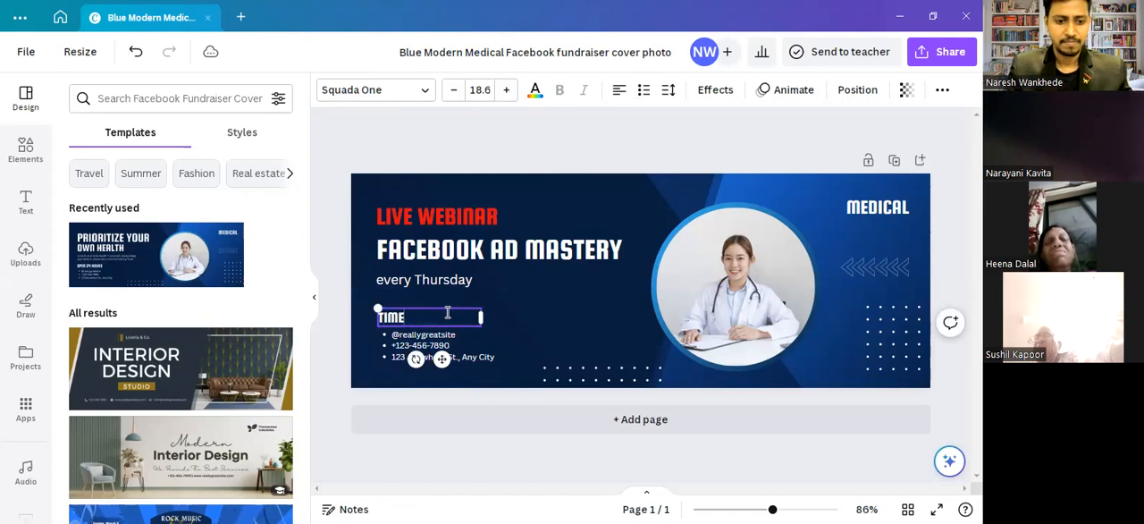
text( -)
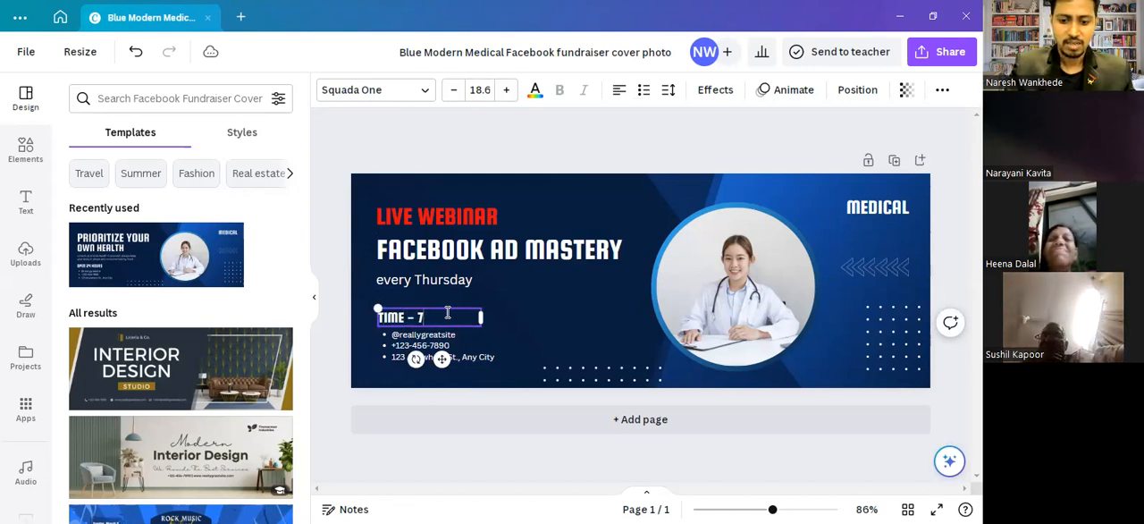
text( 7PM)
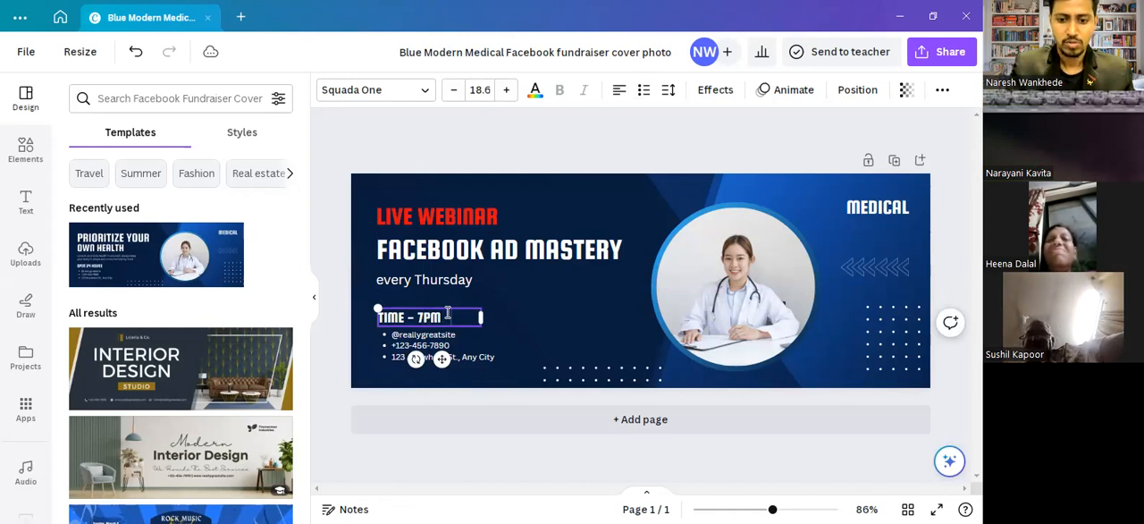
text( - 9PM)
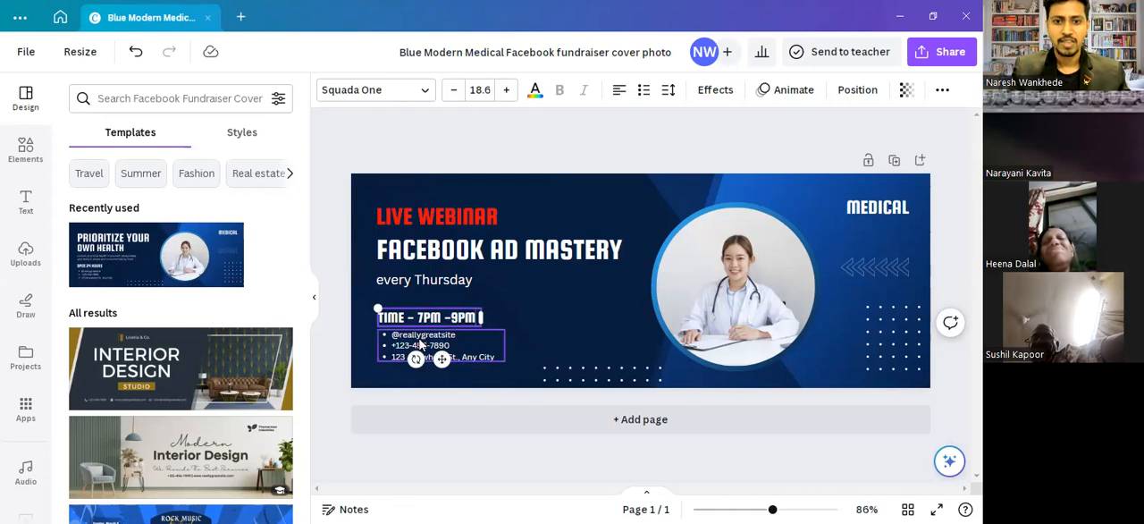
- Delete the bulleted contact list below the time line
double_click(421, 337)
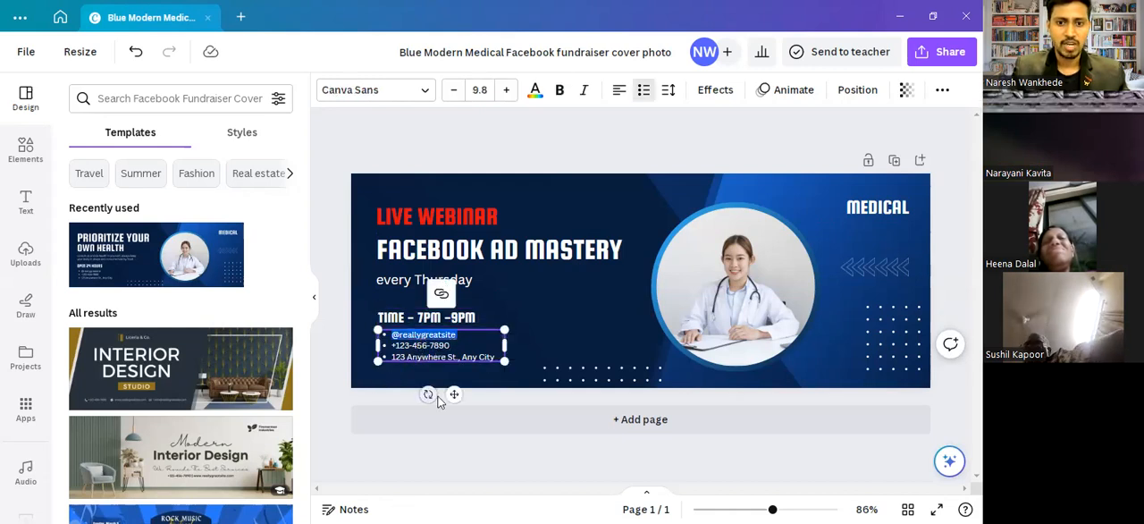
click(533, 341)
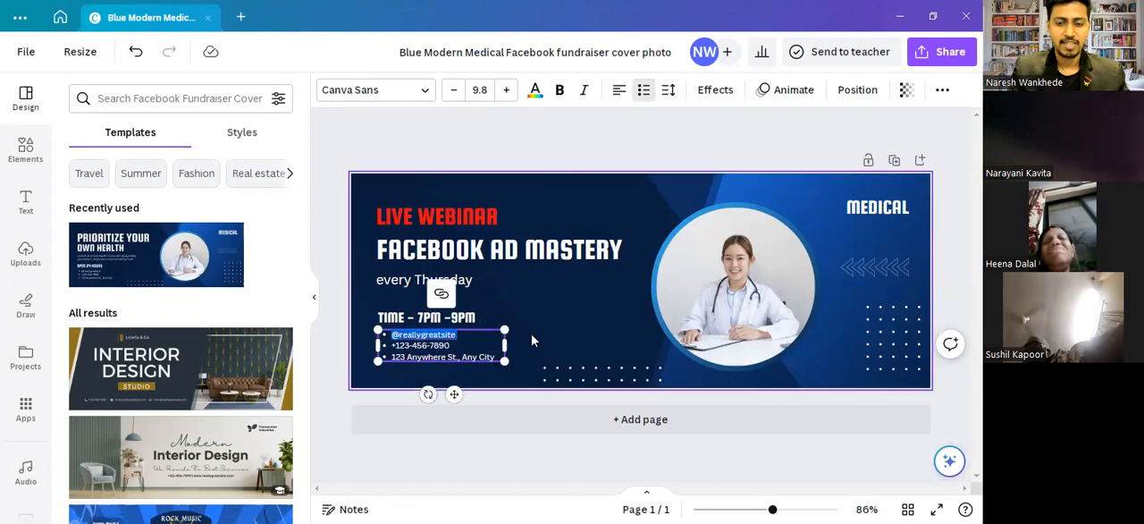
click(459, 348)
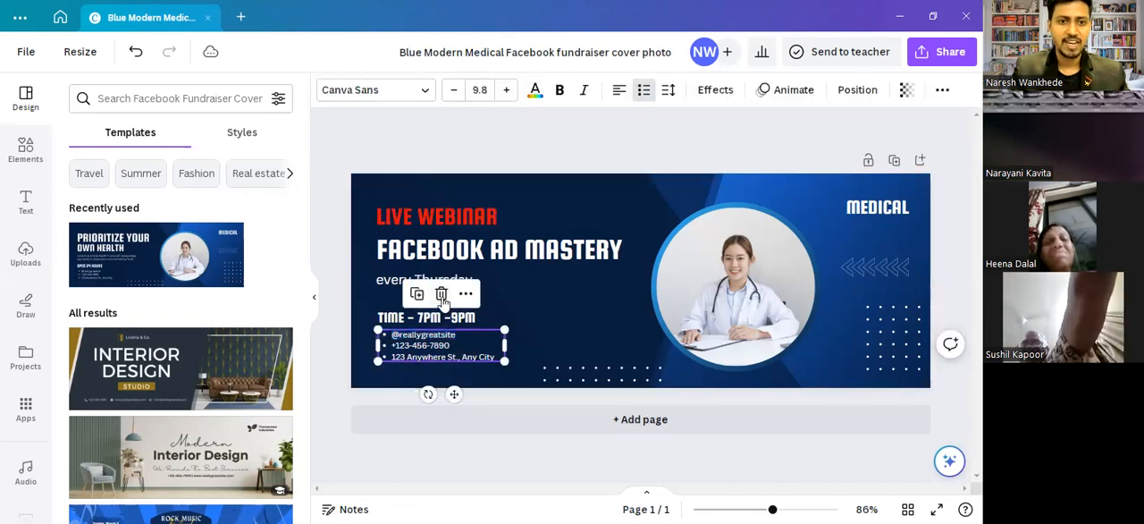
key(Delete)
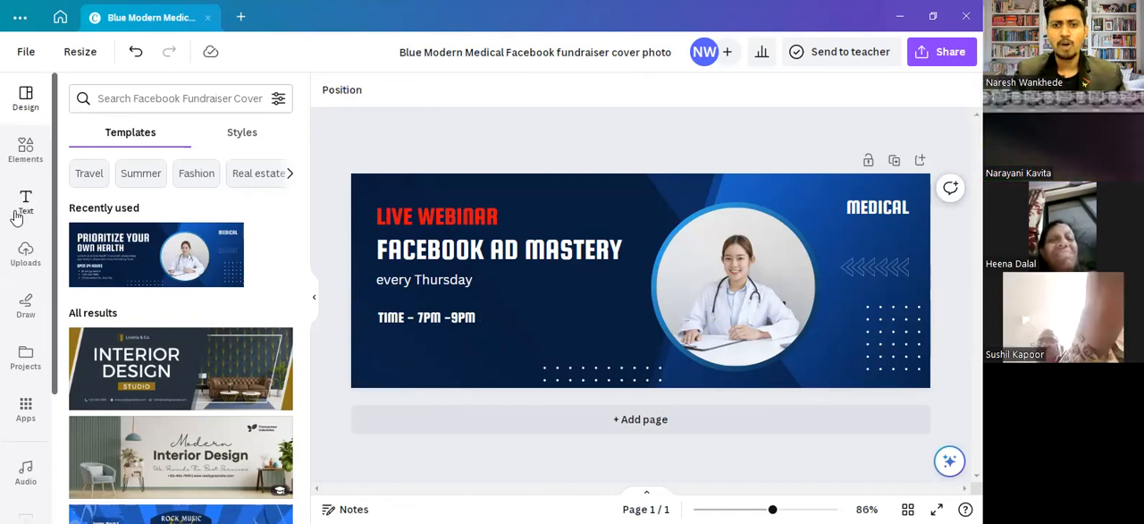
- Add a subheading text below the time line and enter the contact phone number in it
click(20, 212)
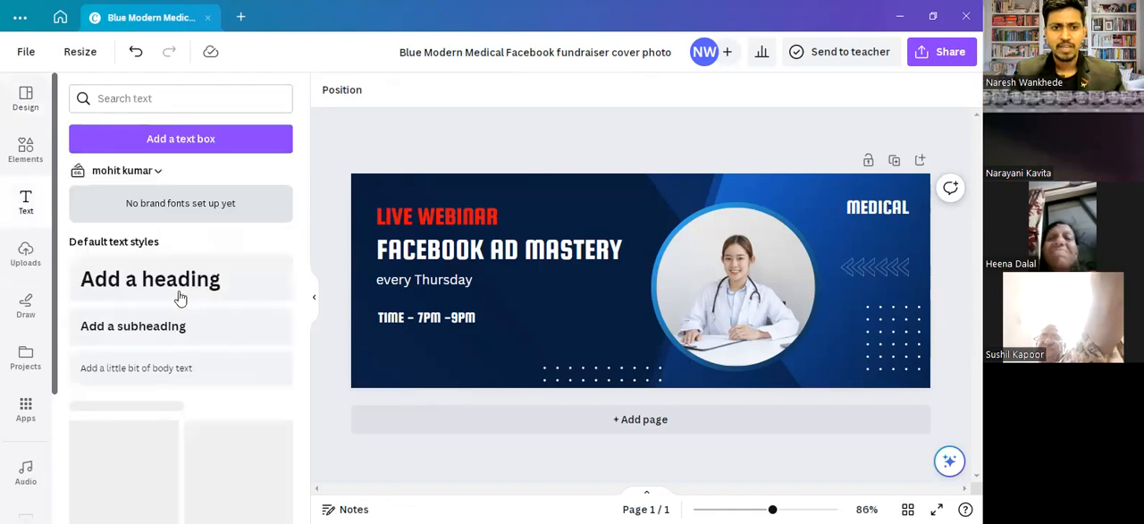
click(145, 333)
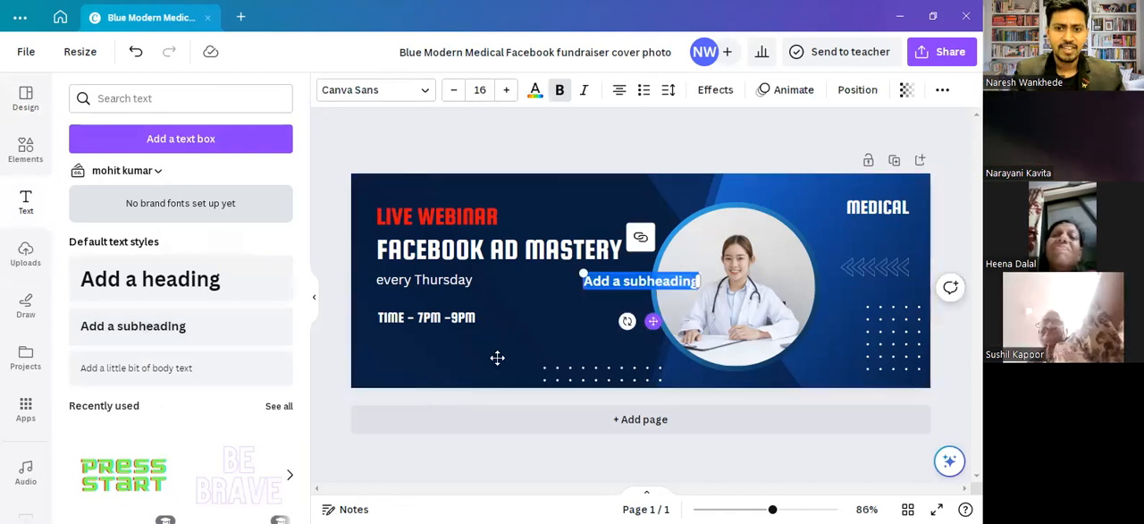
drag(453, 370, 455, 341)
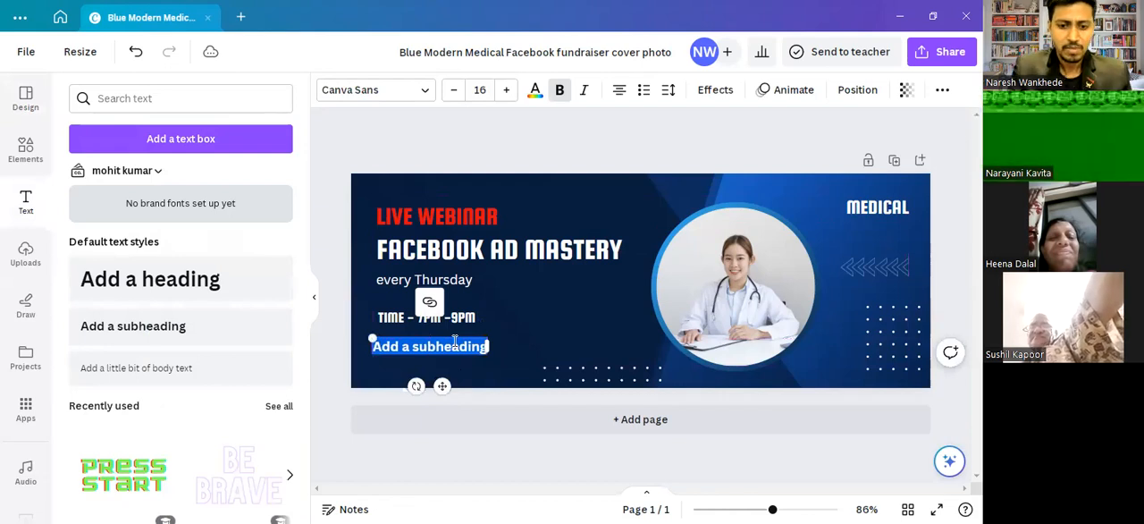
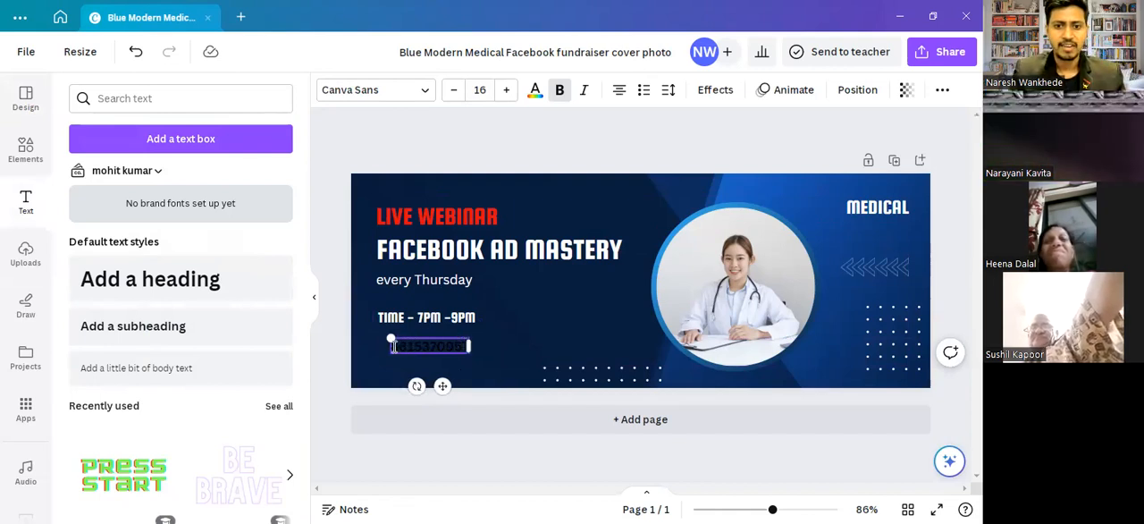
- Recolour the phone number with the document's red, matching "LIVE WEBINAR"
mouse_move(391, 340)
mouse_down()
mouse_move(464, 347)
mouse_move(390, 340)
mouse_up()
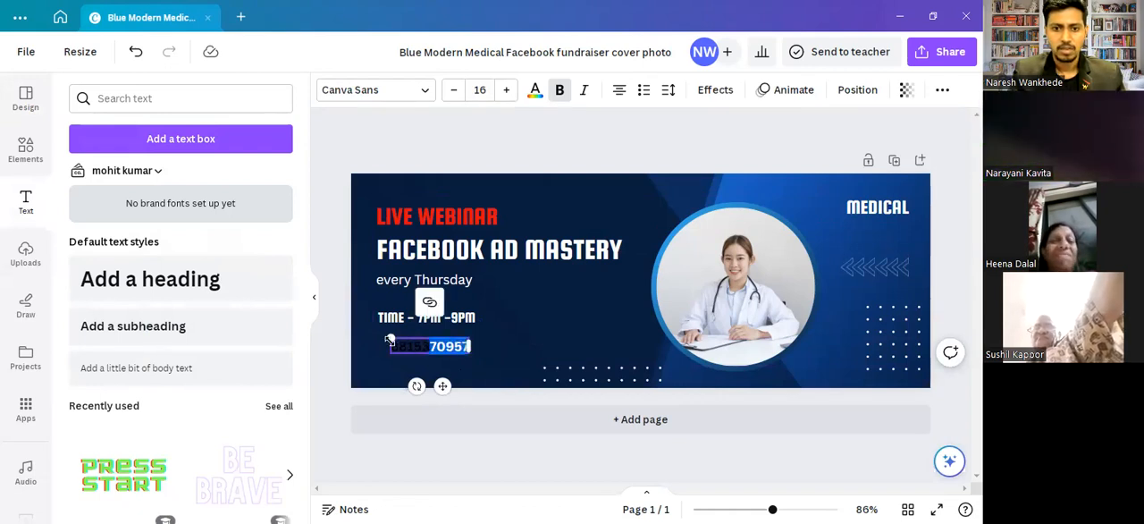
click(533, 95)
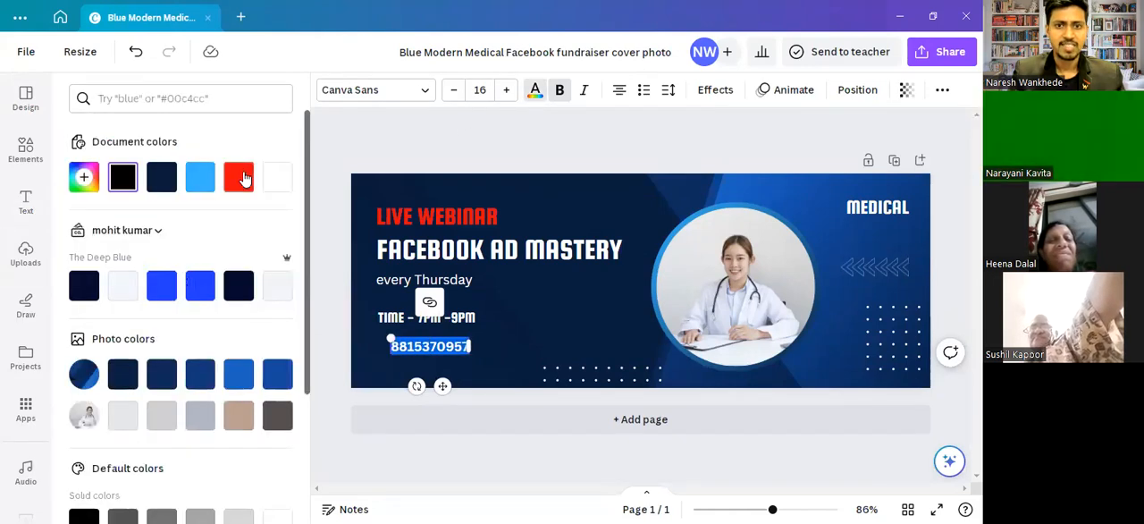
click(240, 177)
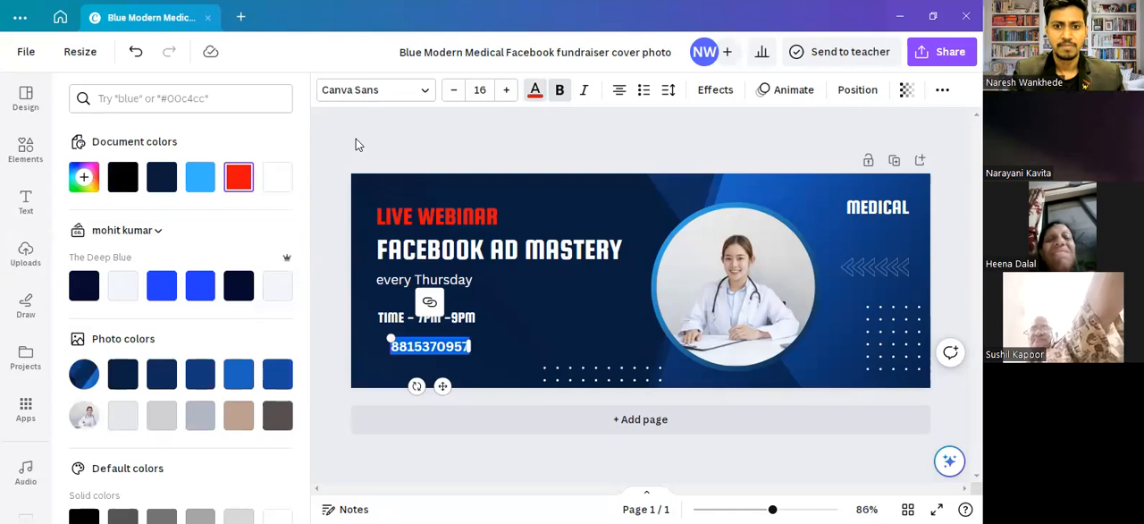
click(355, 144)
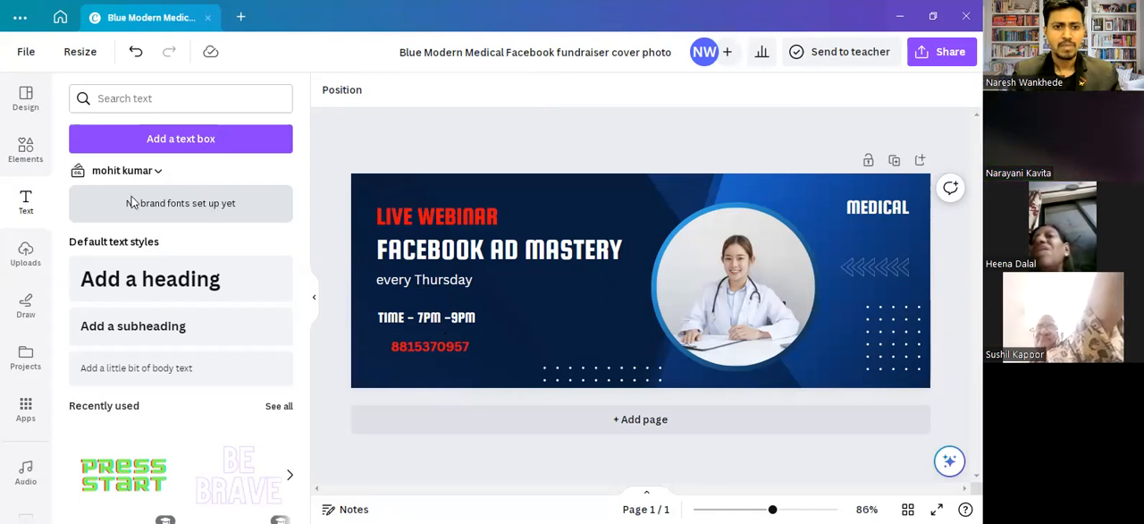
- Search the elements for "call" and insert the solid black round phone graphic
click(27, 154)
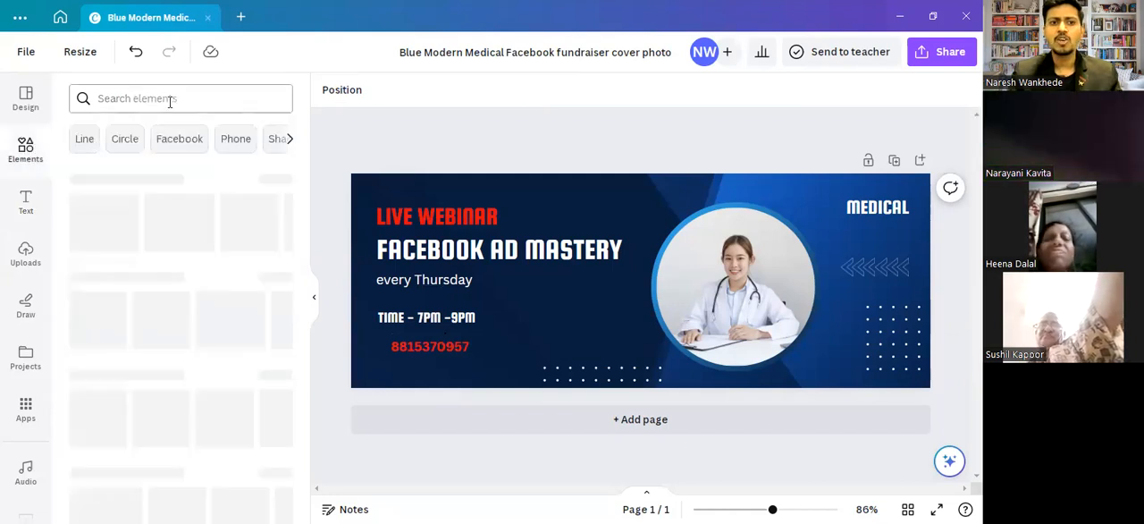
click(170, 98)
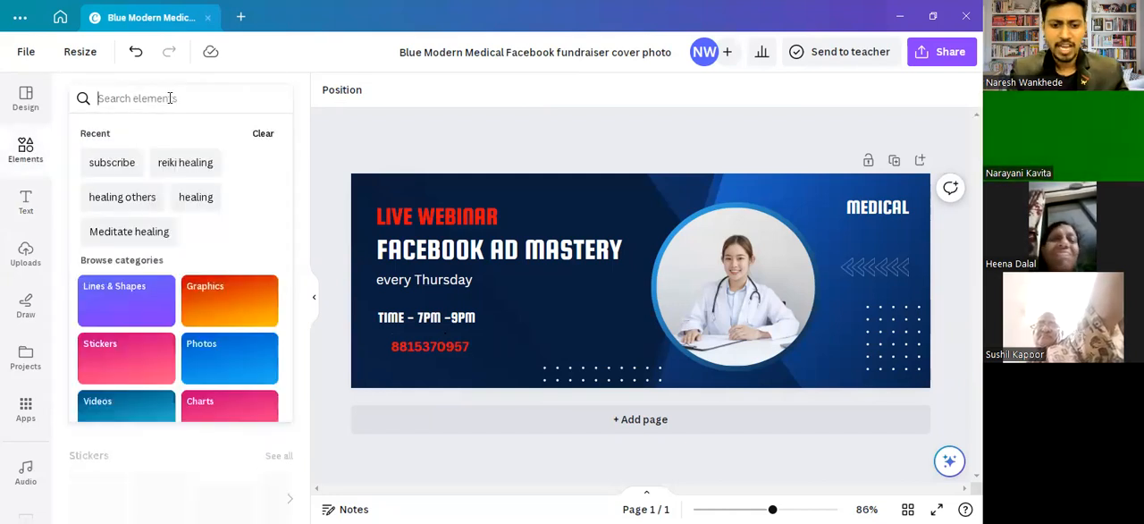
text(call)
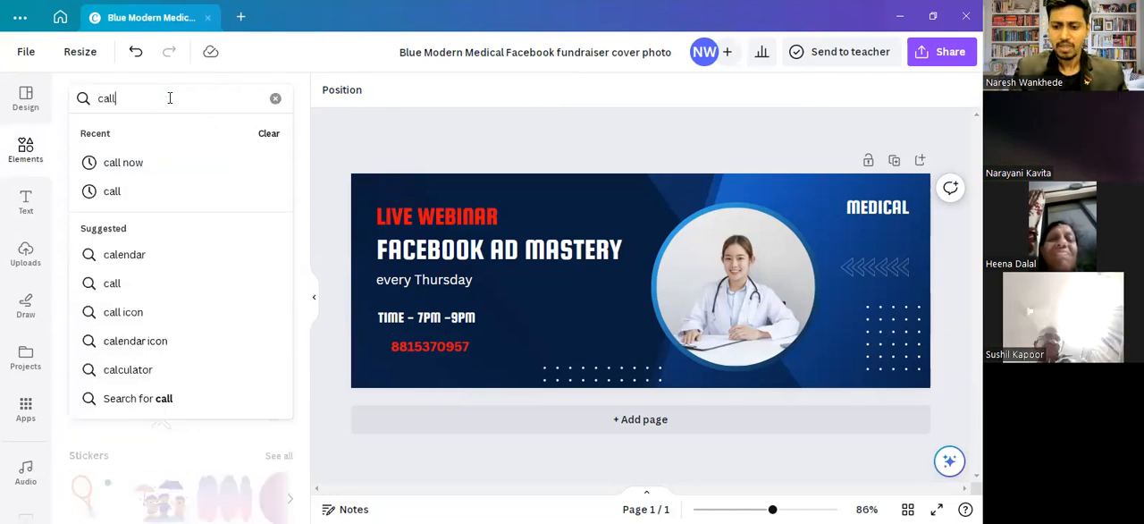
key(Return)
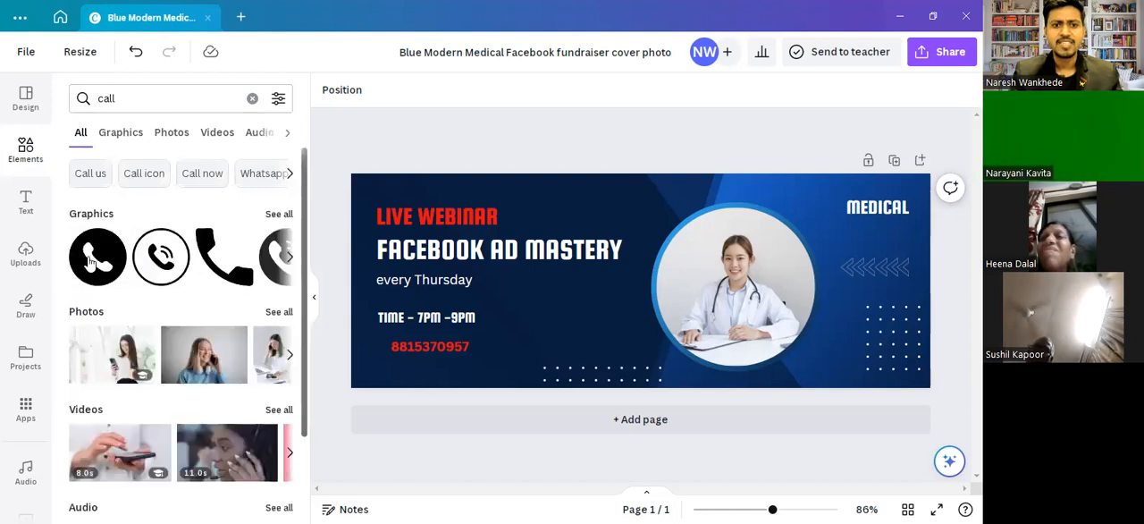
click(90, 260)
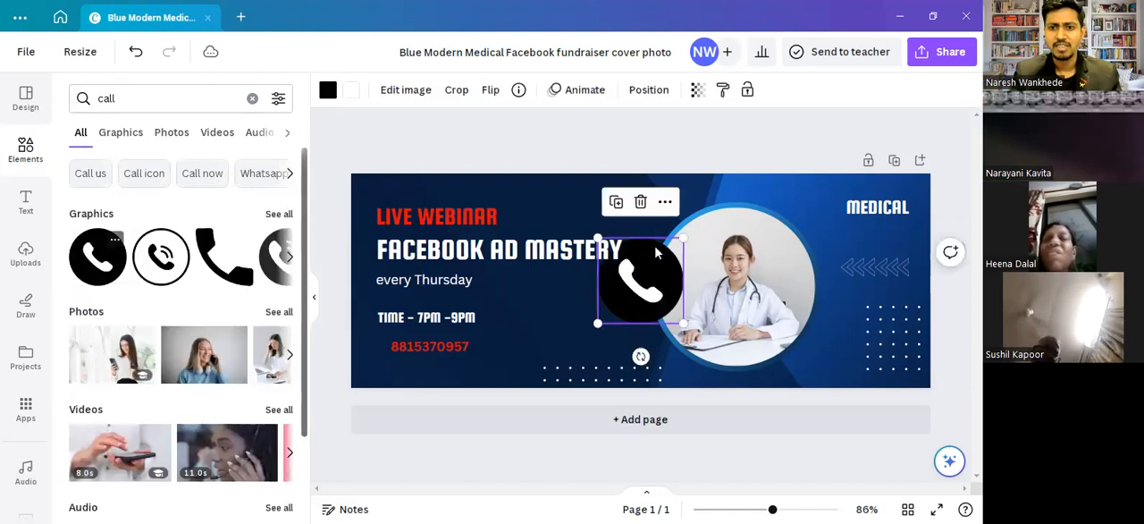
- Shrink the phone graphic to about the text's height and place it just left of the phone number
drag(622, 286, 631, 289)
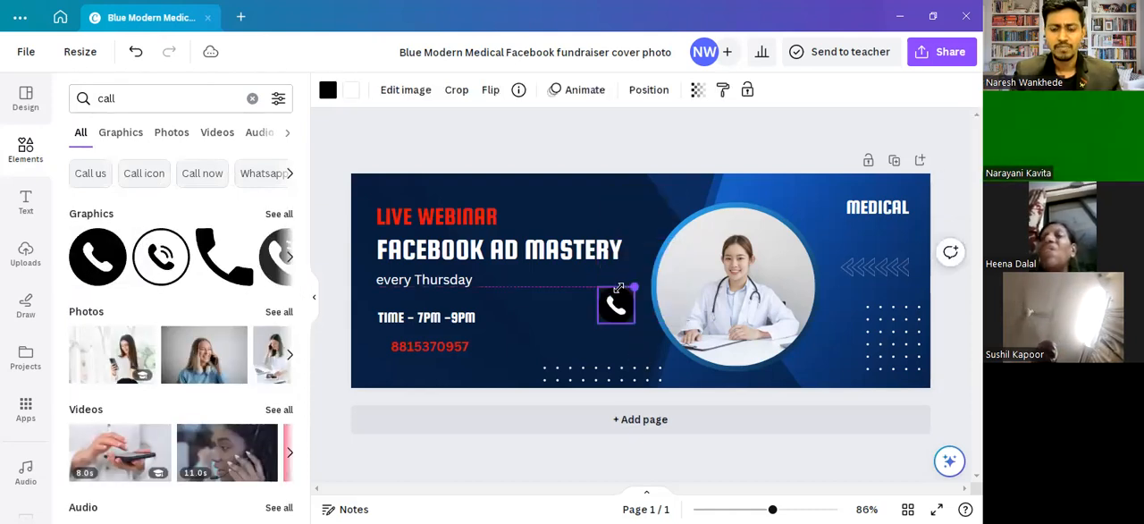
drag(332, 395, 385, 396)
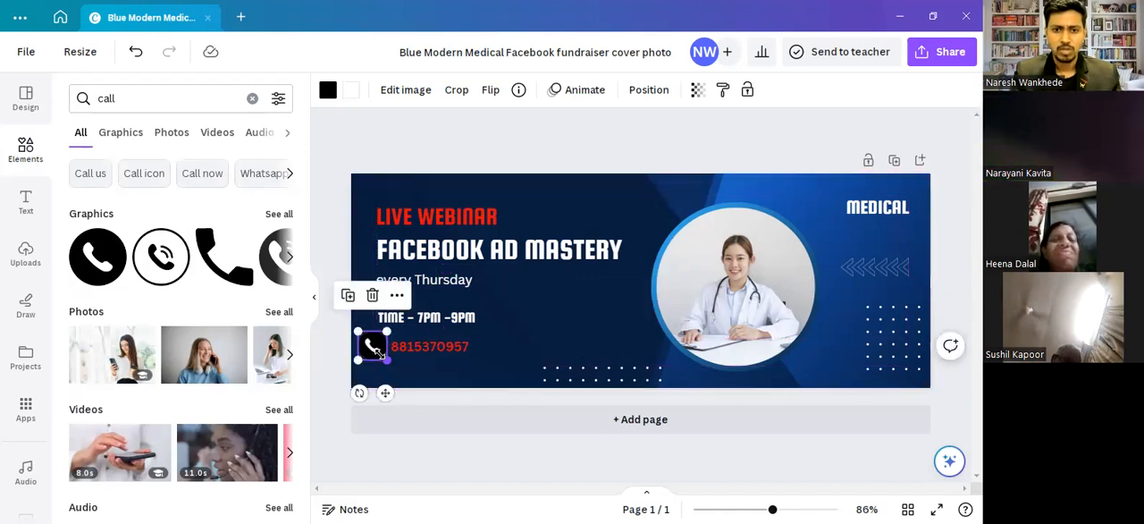
drag(385, 358, 381, 354)
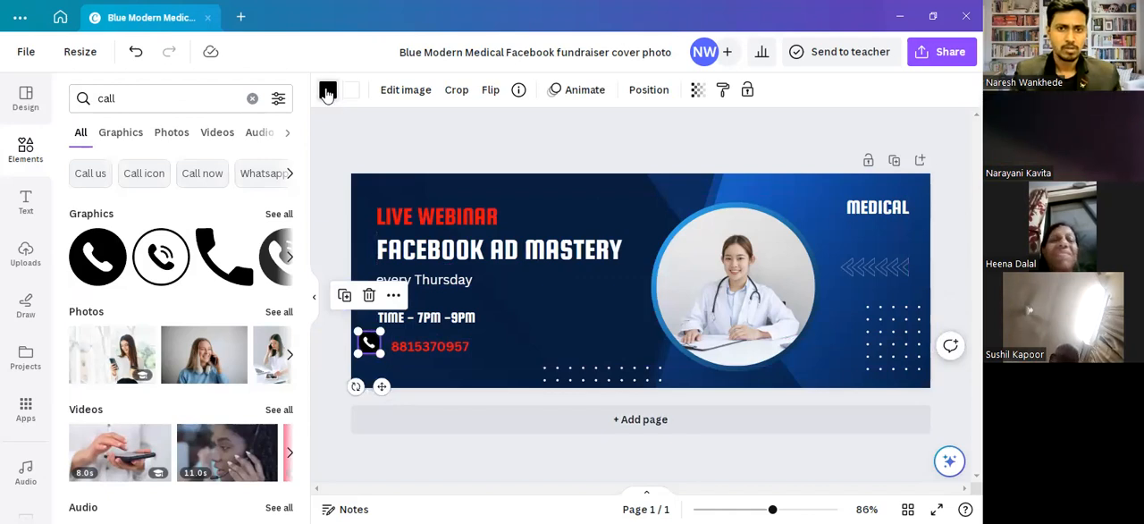
- Change the phone graphic's black circle to the document's red and deselect it
click(328, 91)
click(239, 176)
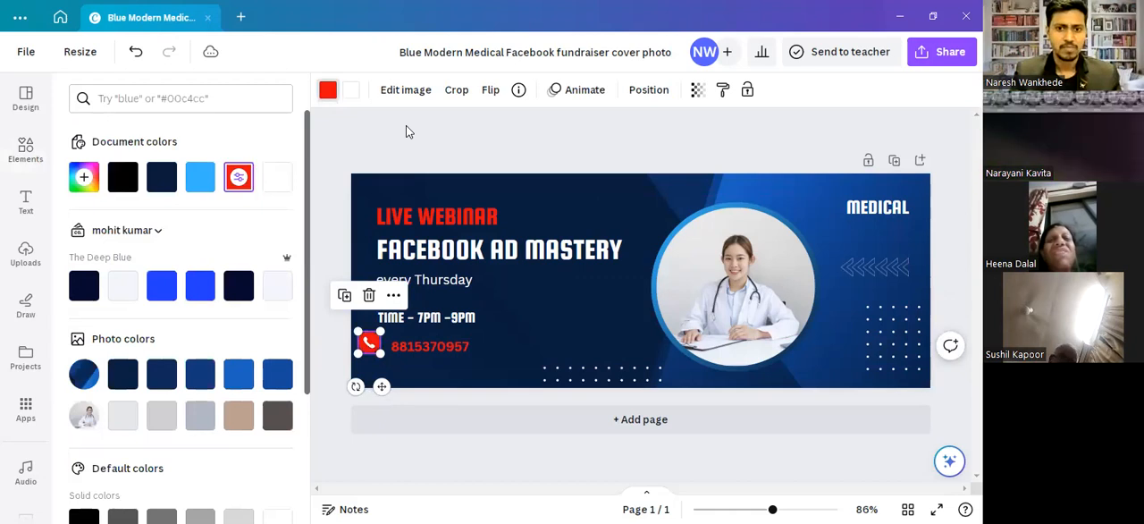
key(Escape)
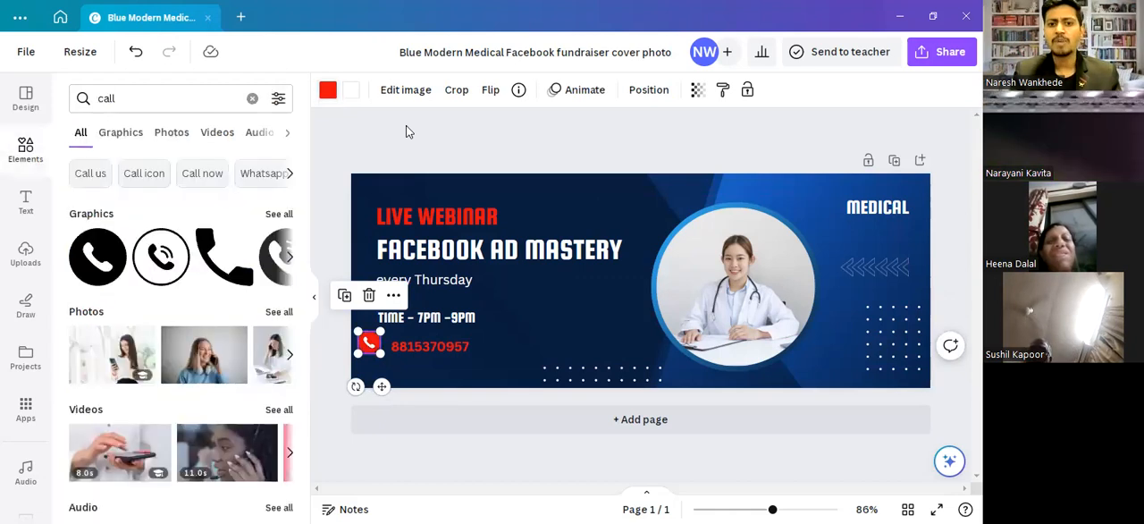
key(Escape)
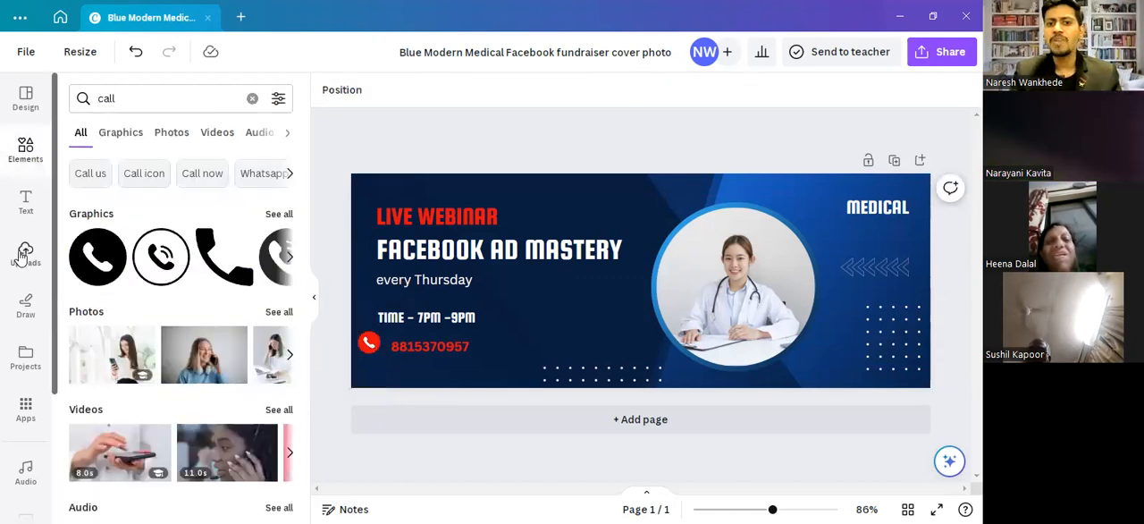
- Browse the uploaded images as far as the bar-chart logos
click(25, 255)
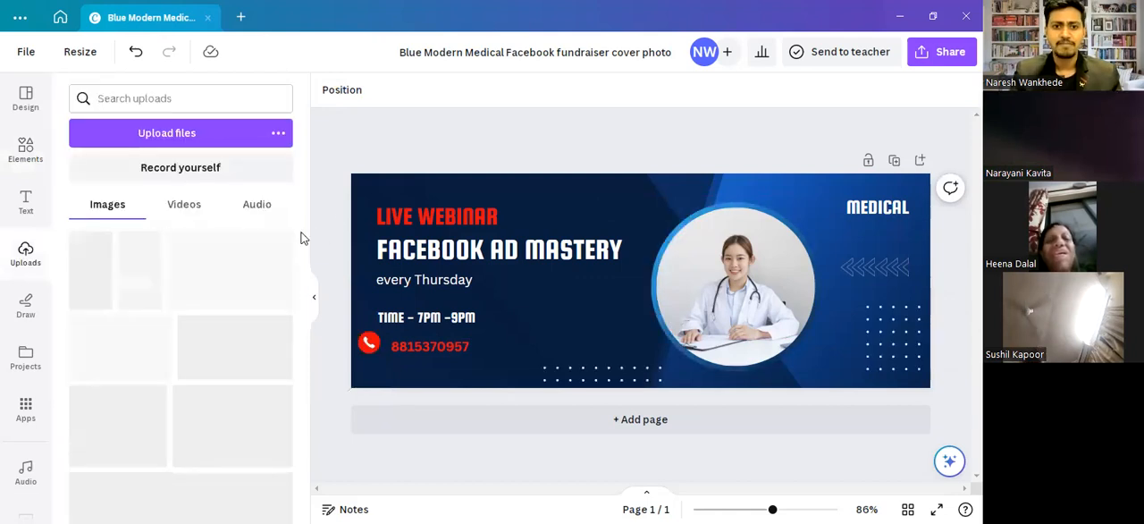
scroll(304, 239, down, 2)
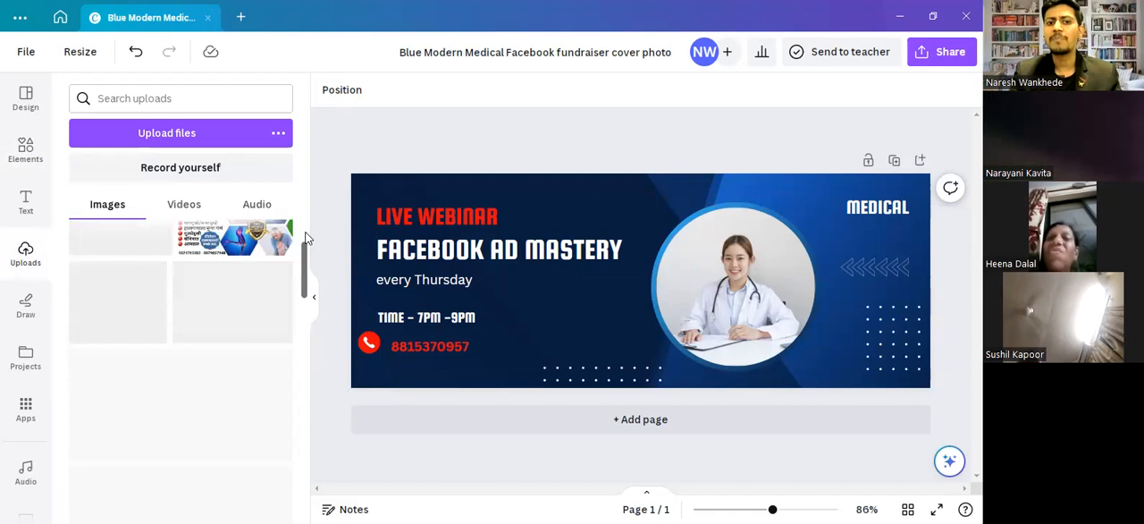
scroll(305, 237, up, 2)
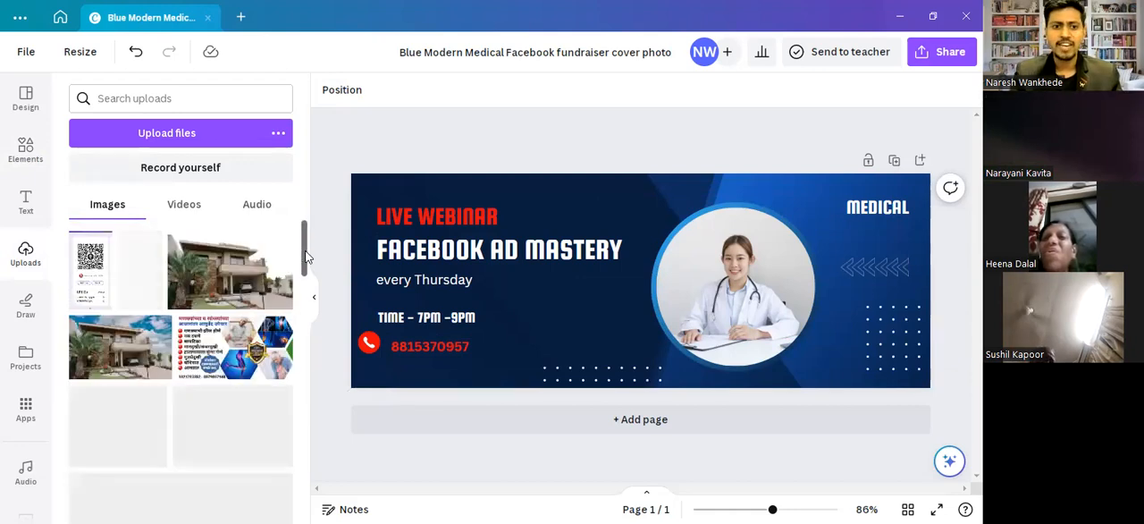
scroll(304, 286, down, 2)
scroll(302, 340, down, 2)
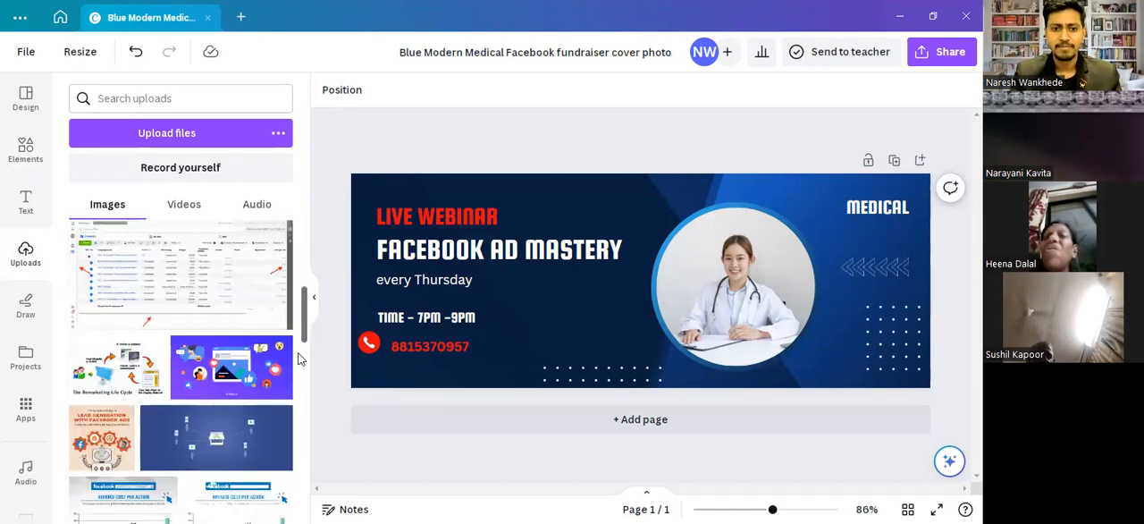
scroll(299, 386, down, 2)
scroll(296, 409, down, 2)
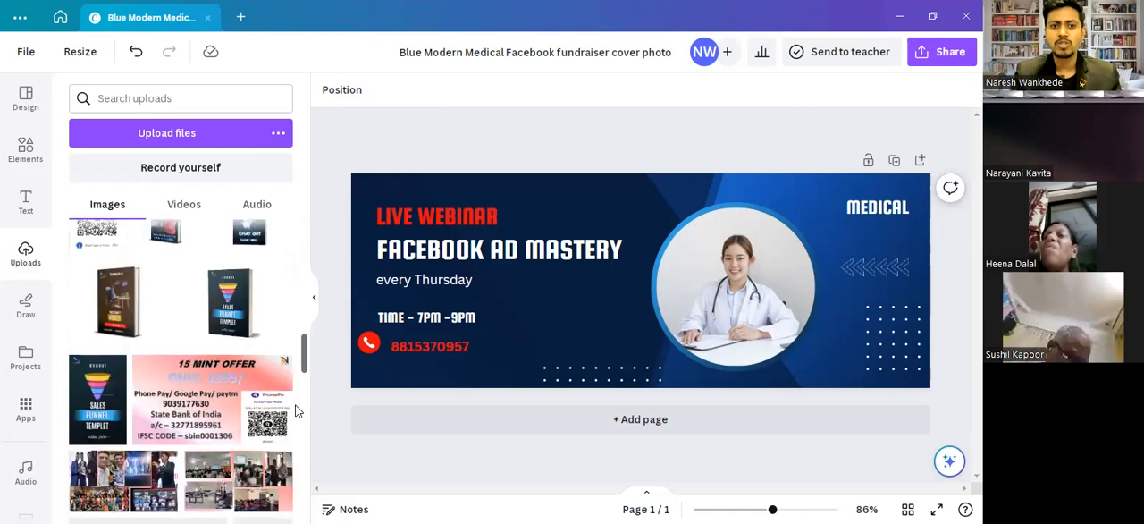
scroll(190, 199, down, 2)
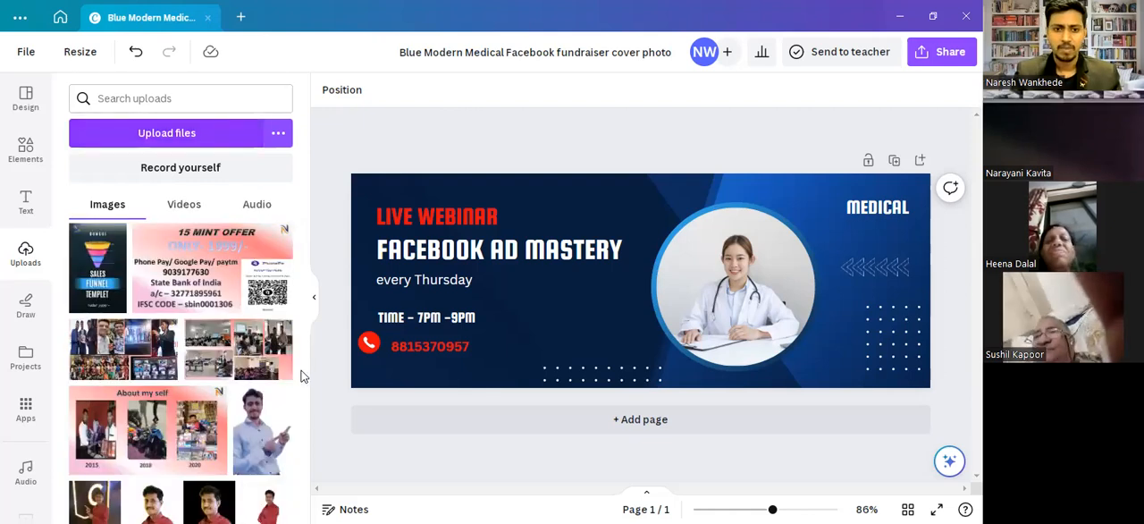
scroll(303, 385, down, 1)
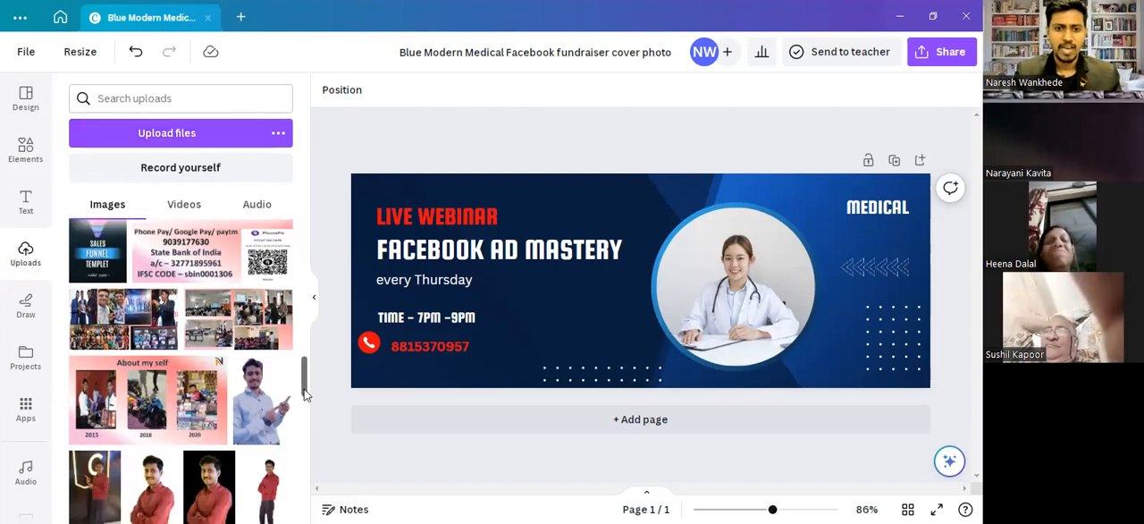
scroll(302, 407, down, 3)
scroll(302, 435, down, 3)
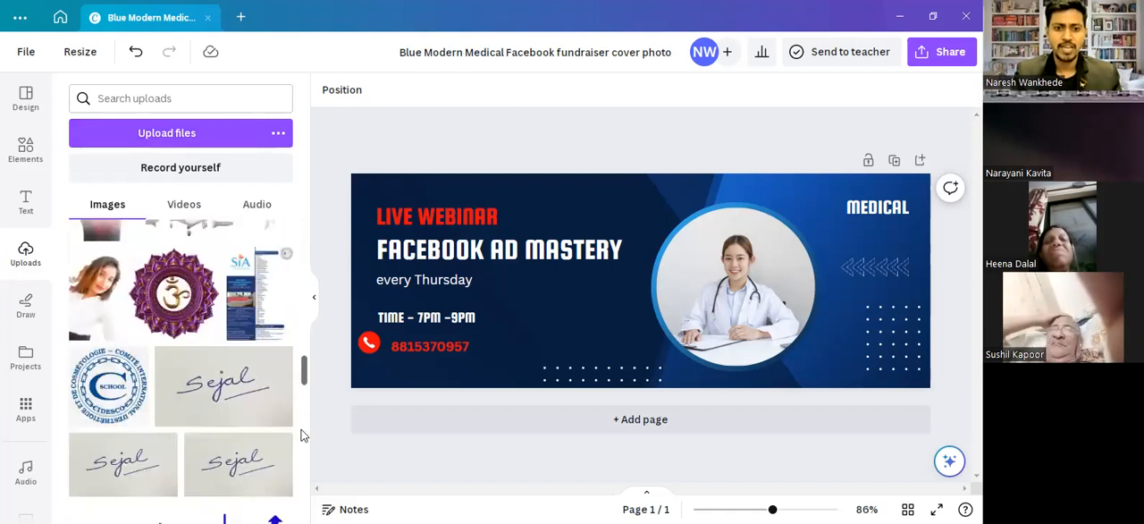
scroll(300, 447, down, 3)
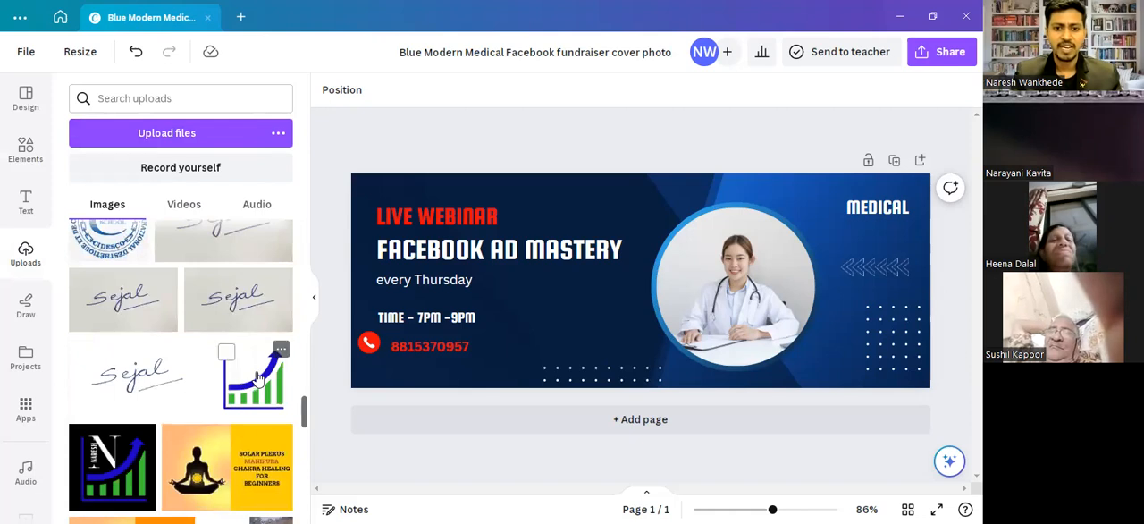
- Try the transparent bar-chart logo, reduced in size, in the cover's upper-left corner
click(257, 378)
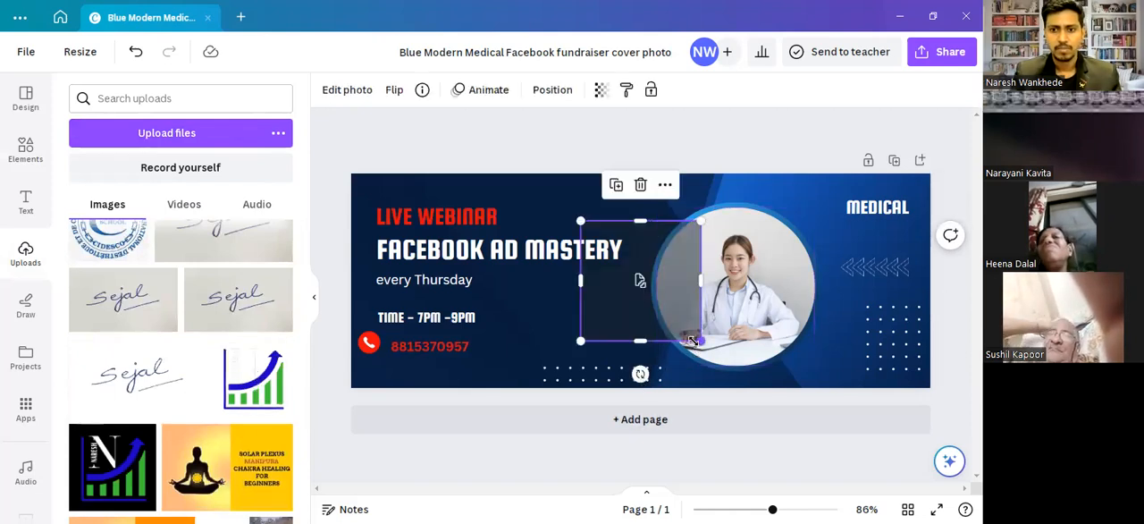
drag(633, 265, 381, 249)
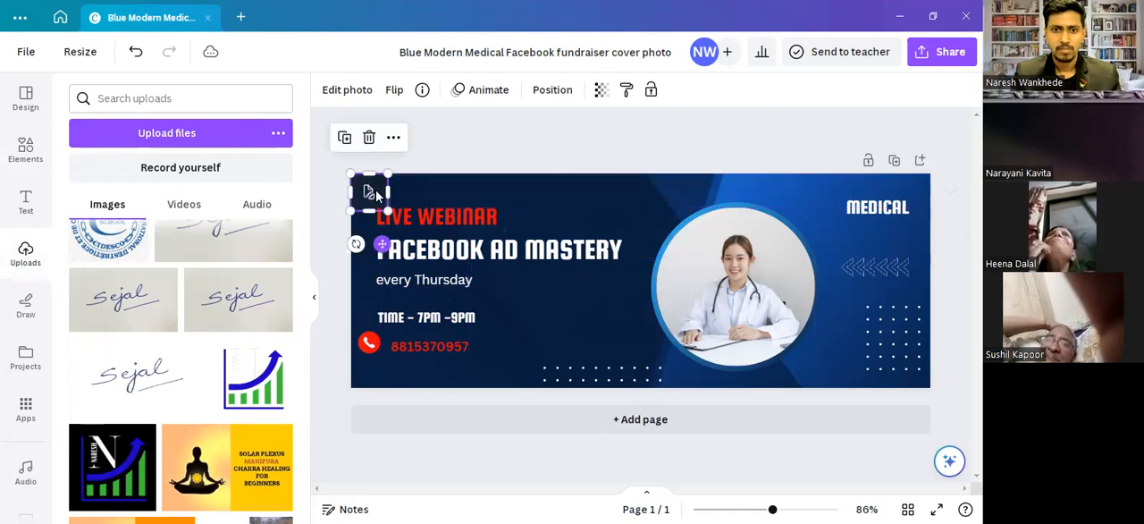
click(369, 137)
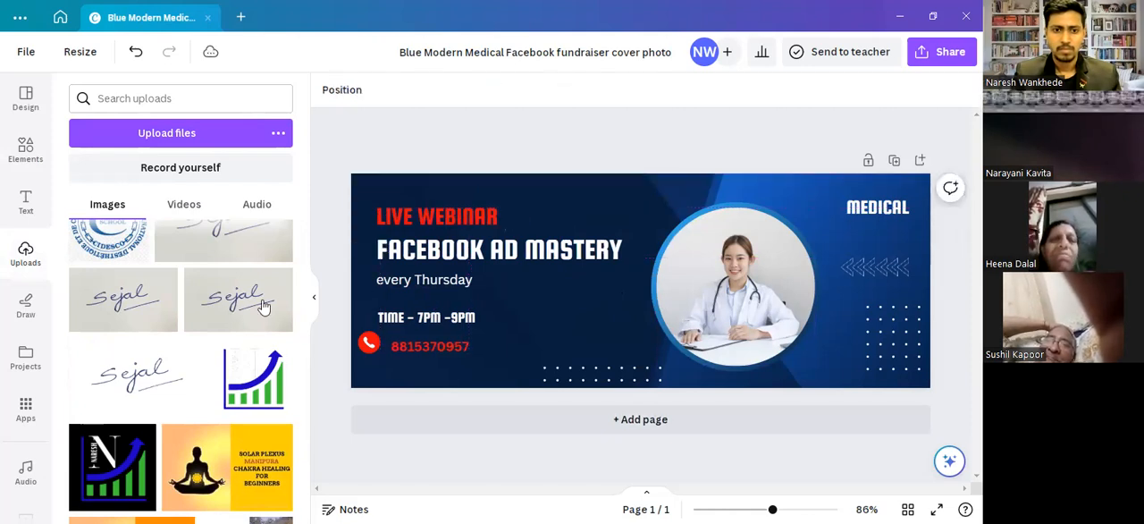
click(244, 391)
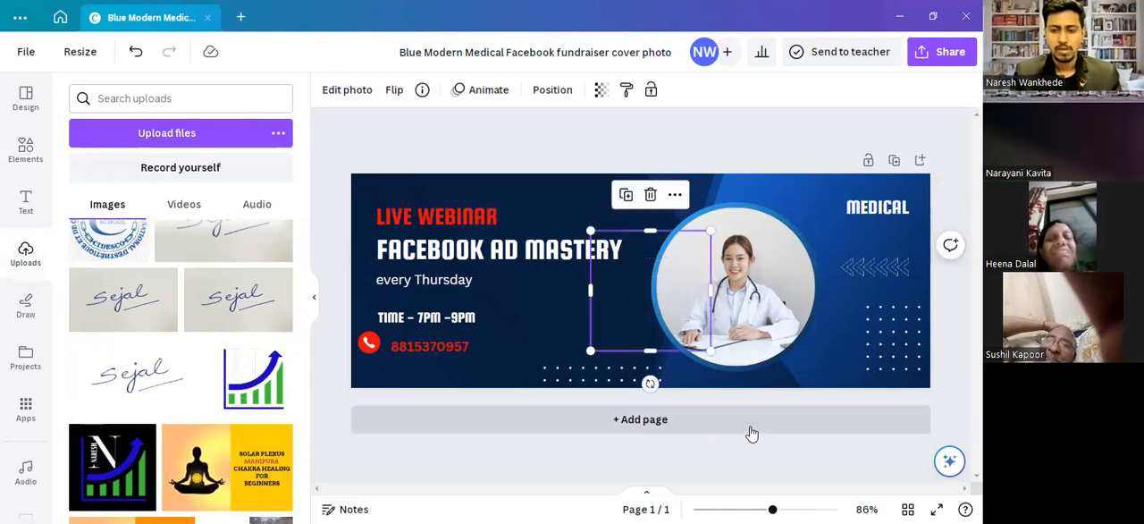
drag(710, 352, 370, 198)
- Insert the black-background bar-chart logo from the uploads and delete the transparent logo from the cover
click(118, 460)
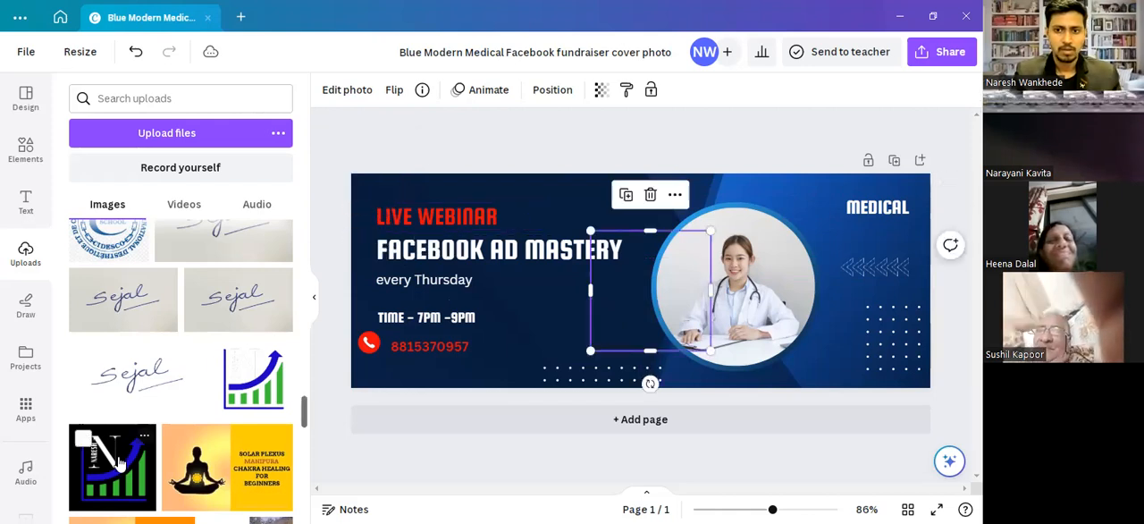
click(372, 200)
key(Delete)
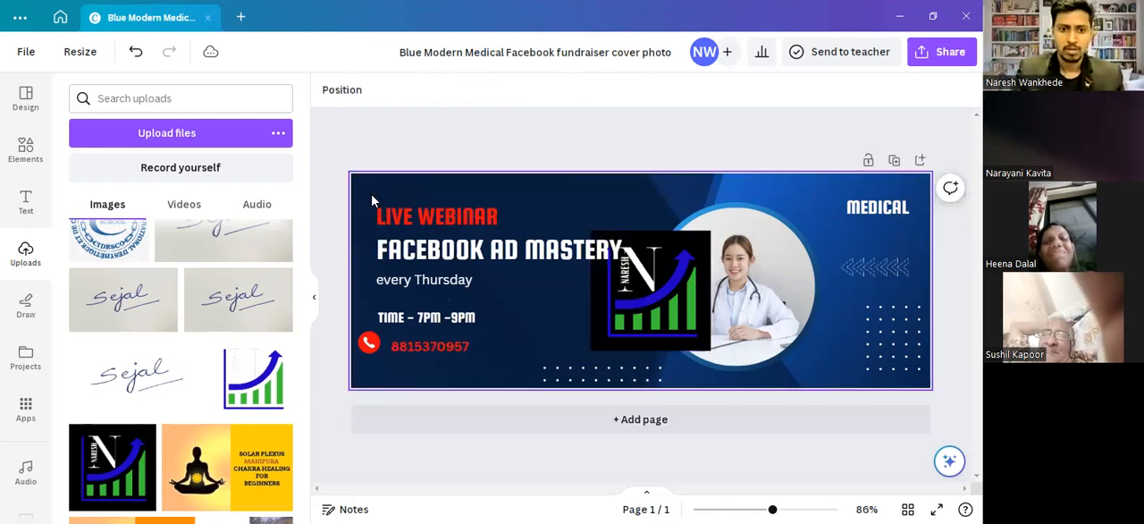
- Shrink the black logo to about 59 × 59 in the cover's upper-left corner and shift "LIVE WEBINAR" right, clear of it
click(624, 327)
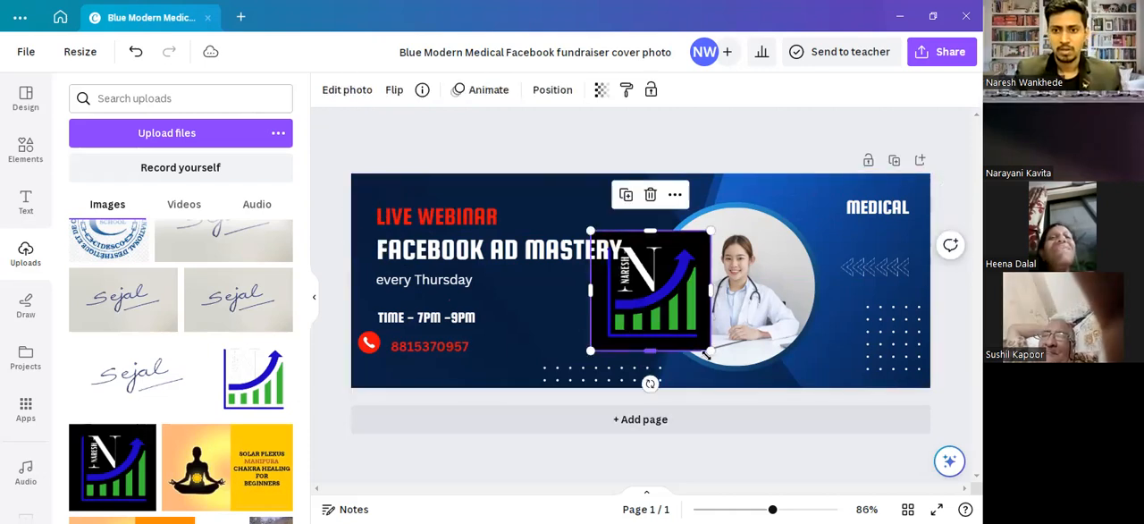
drag(708, 350, 628, 267)
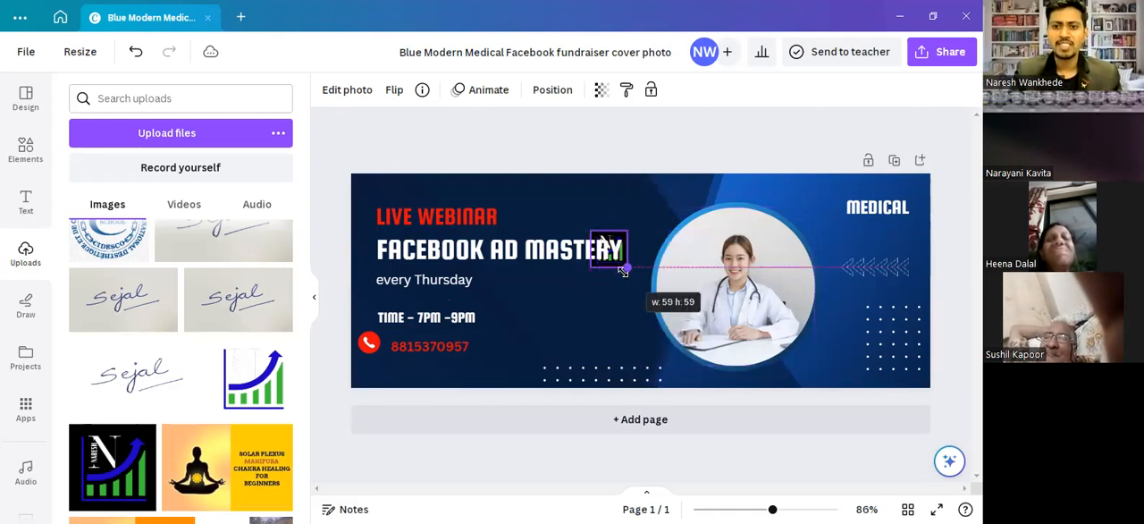
drag(621, 301, 375, 252)
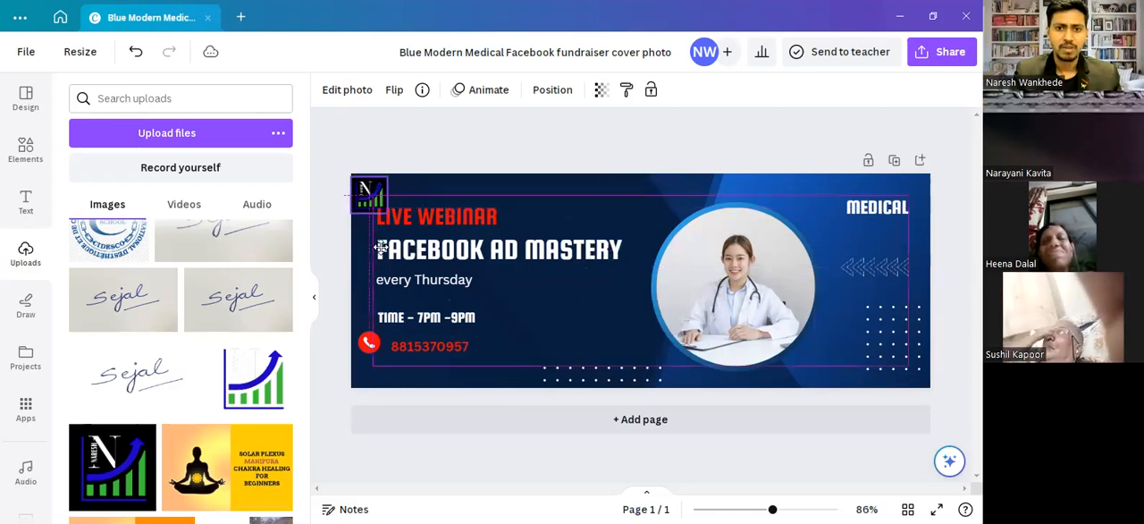
drag(466, 215, 466, 214)
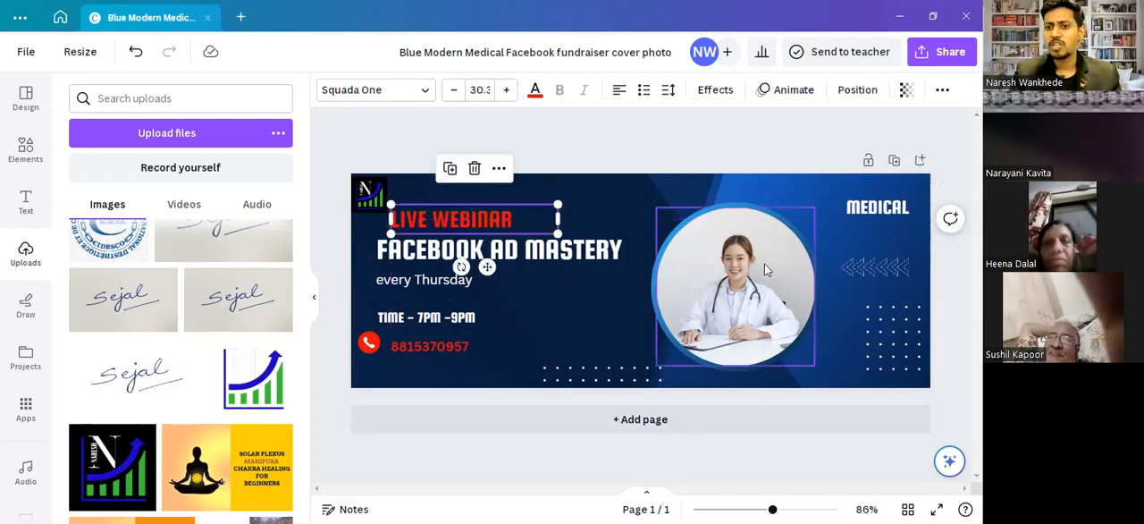
- Delete the doctor photo from the circular frame and fill the frame with the uploaded red-shirt portrait on a black background
click(707, 267)
key(Delete)
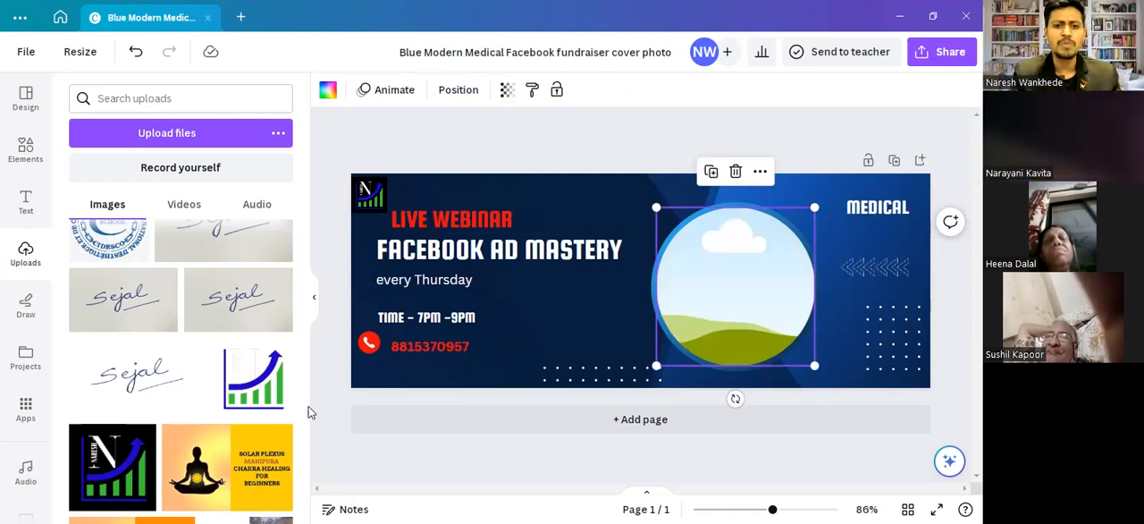
drag(303, 401, 303, 353)
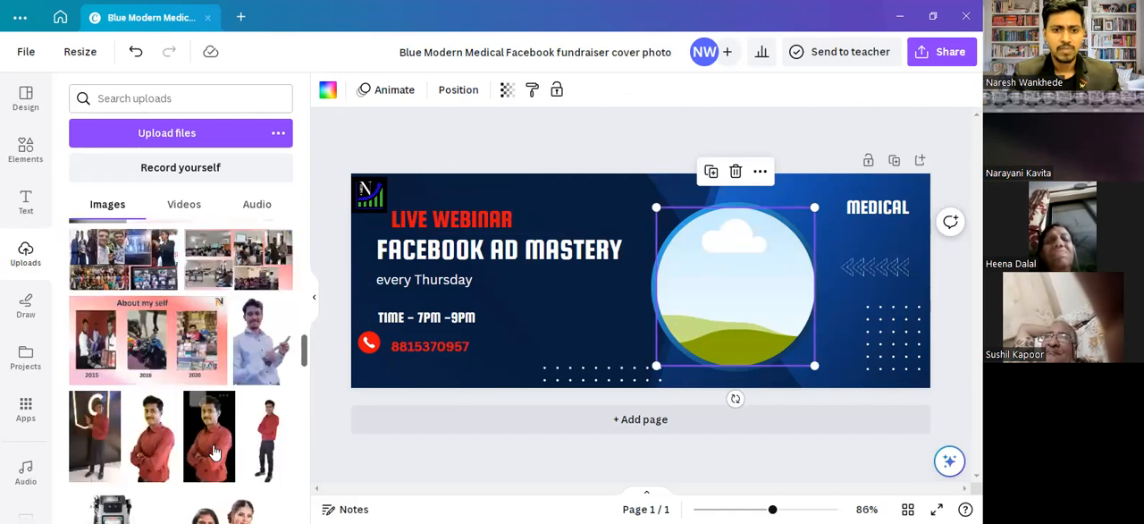
click(214, 453)
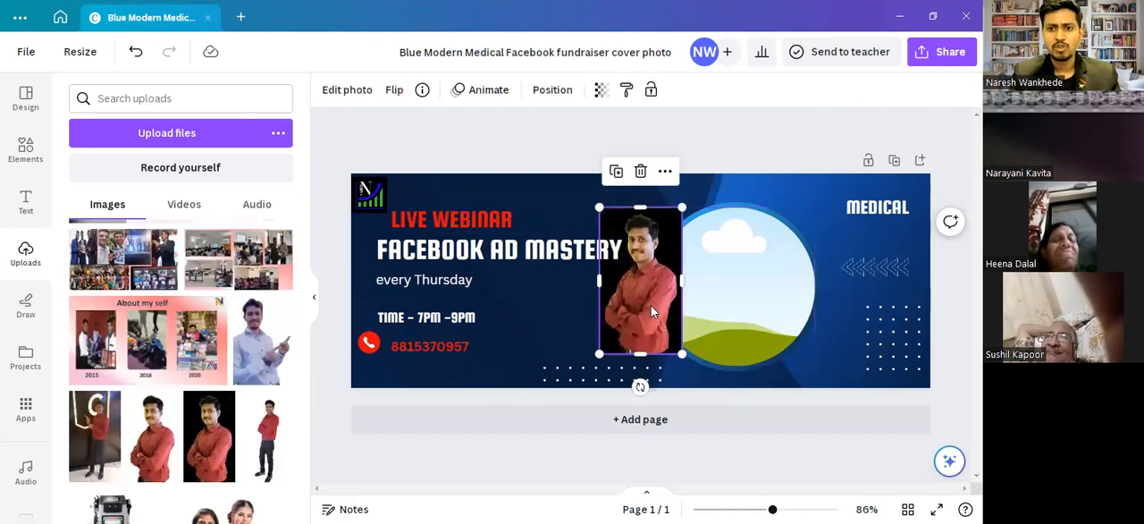
drag(651, 306, 803, 319)
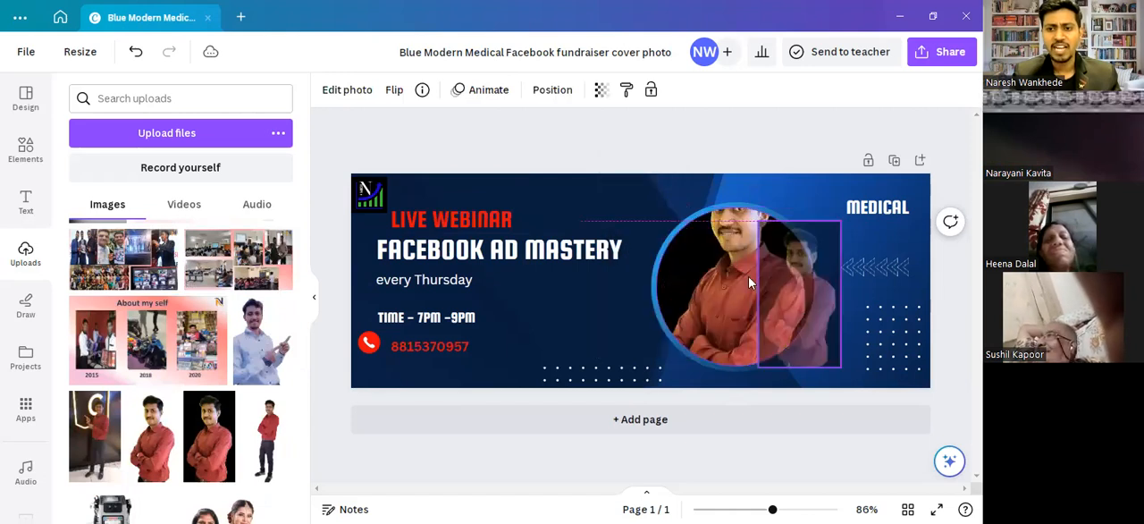
drag(746, 280, 746, 280)
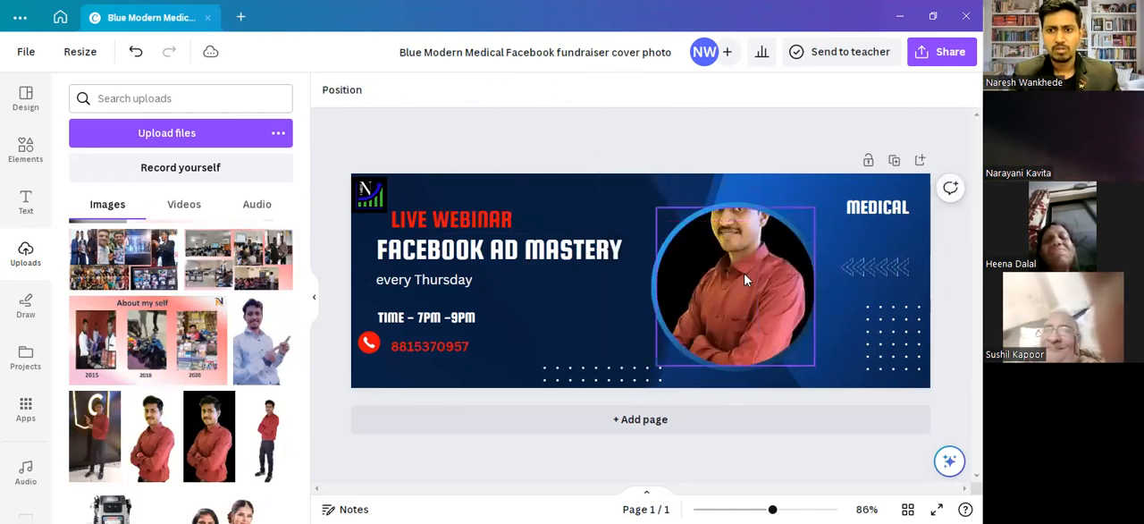
- Shift the circular frame slightly left and reposition the portrait downward within its crop so the whole head fits inside
double_click(743, 277)
drag(739, 286, 740, 266)
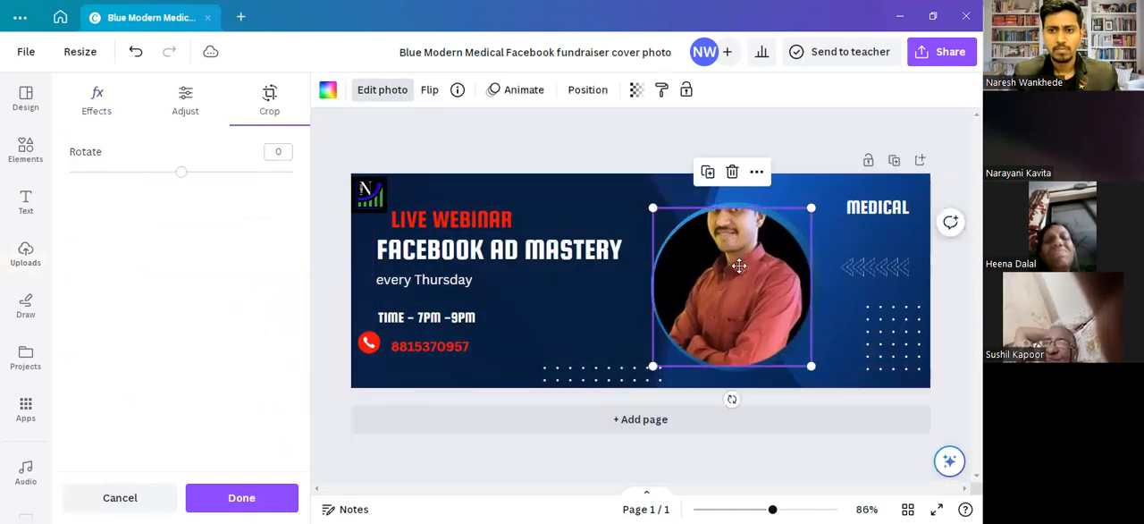
double_click(740, 266)
drag(736, 312, 736, 318)
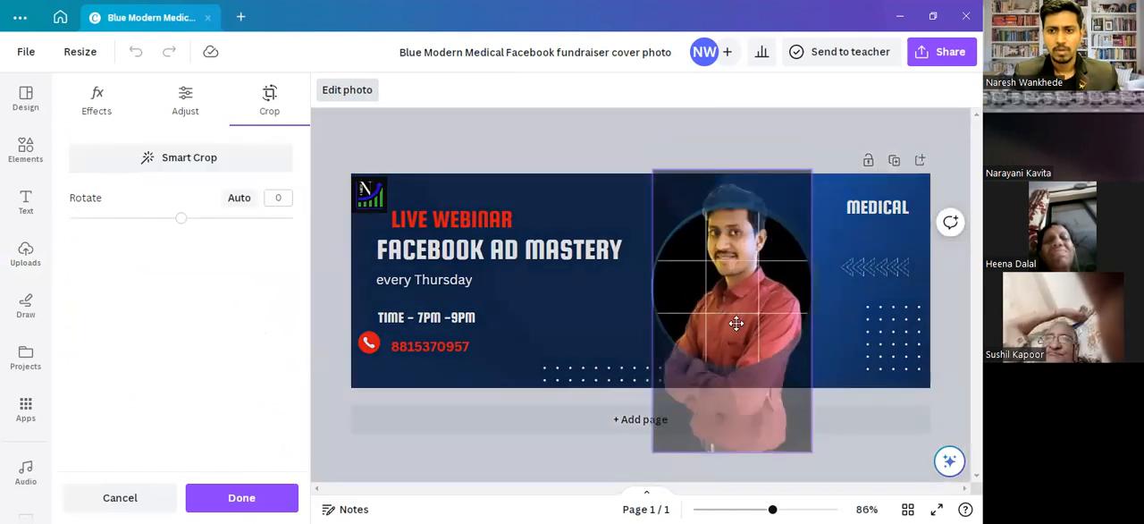
drag(697, 140, 690, 105)
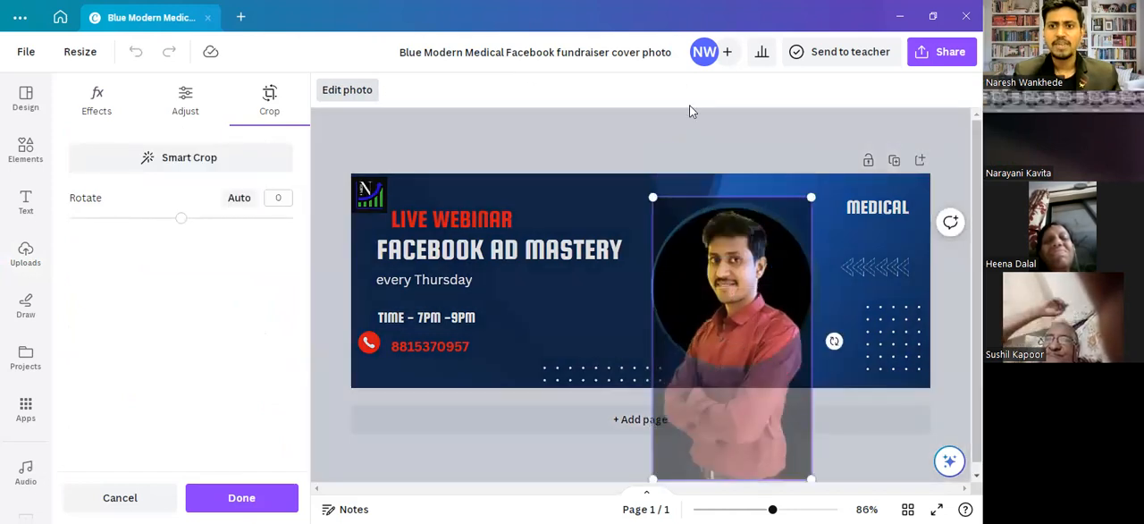
click(662, 141)
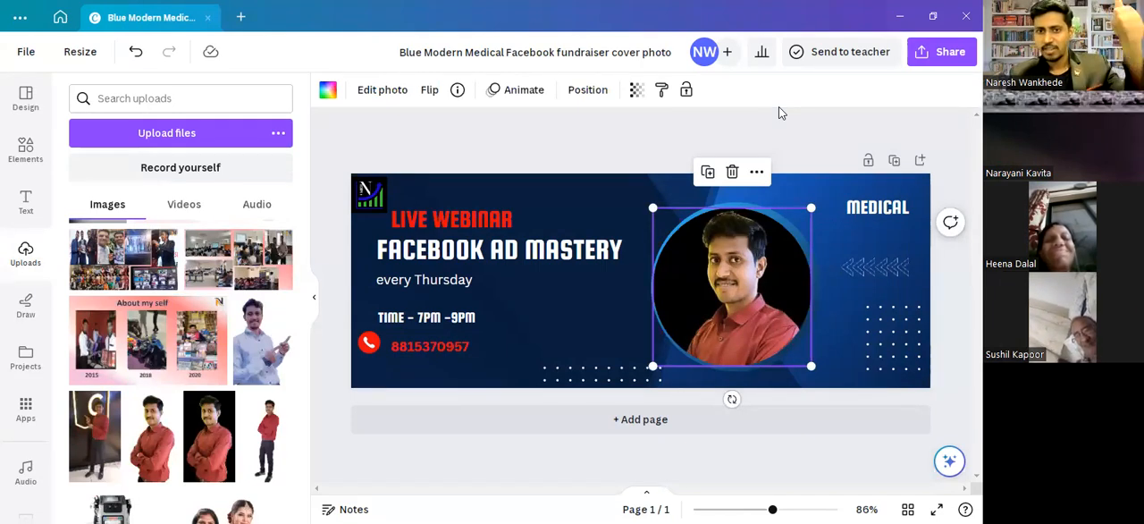
- Nudge the red phone graphic slightly right and down, closer to the phone number, and deselect it
click(366, 344)
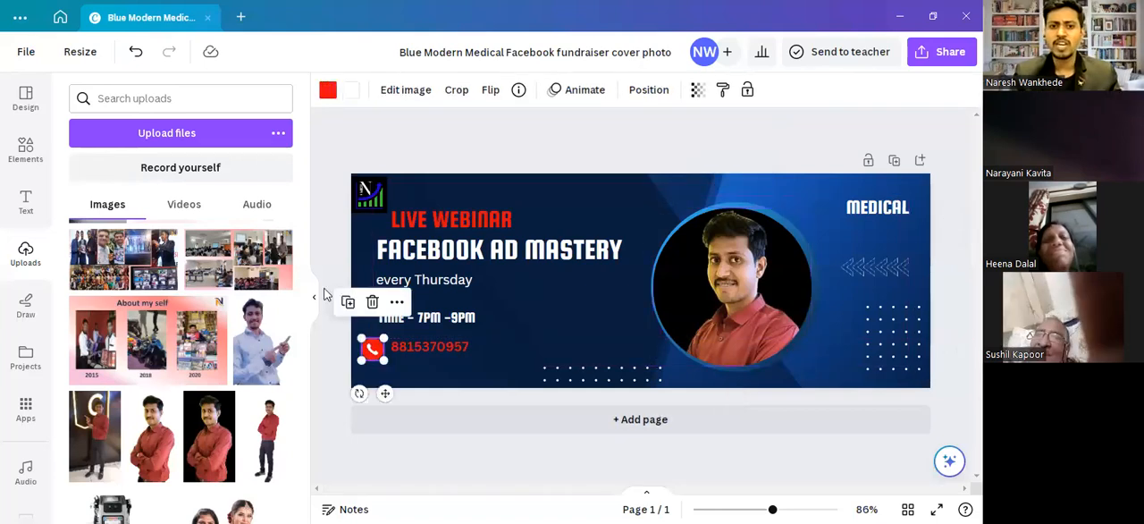
click(328, 243)
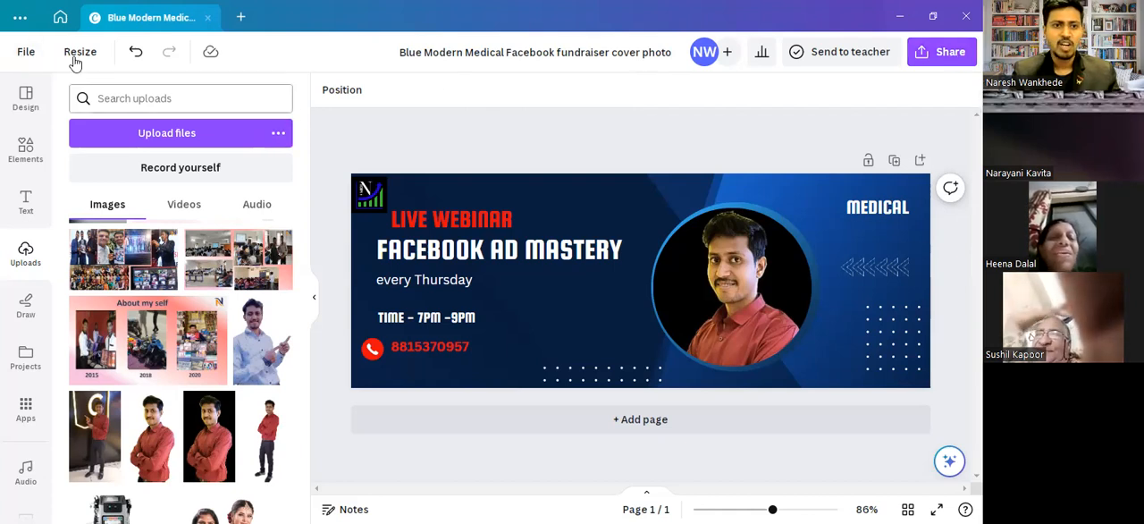
click(945, 53)
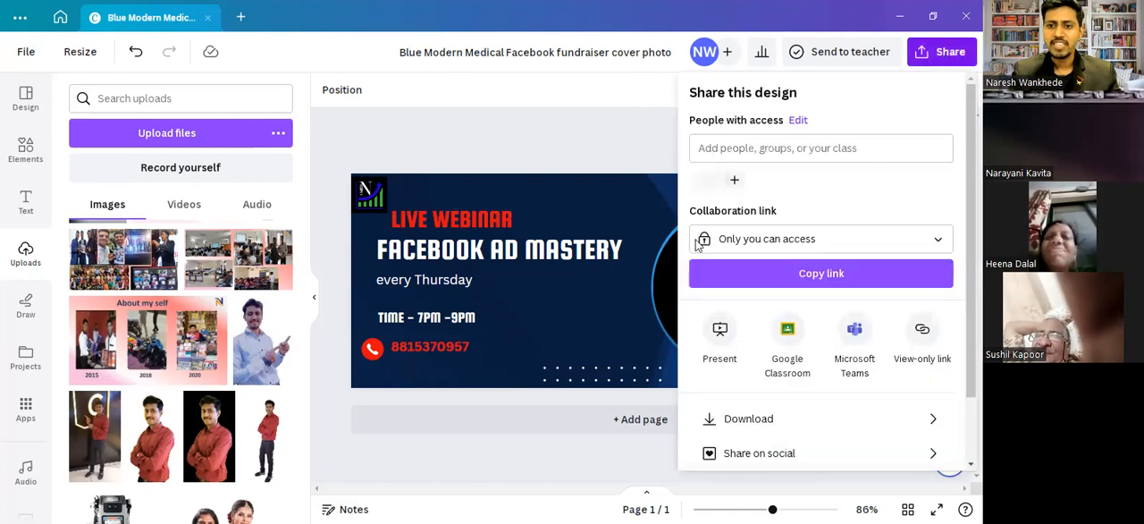
click(739, 419)
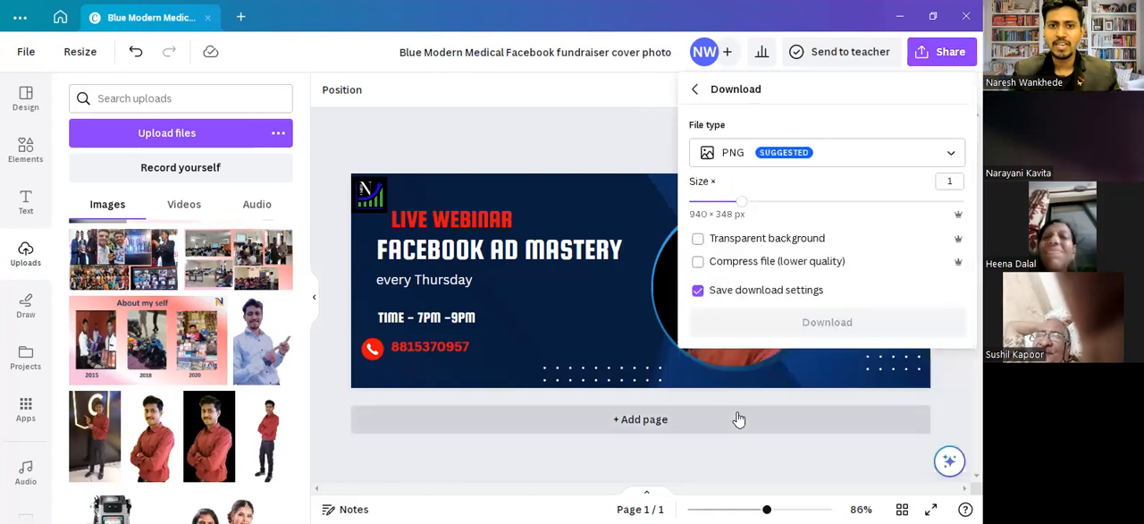
click(737, 159)
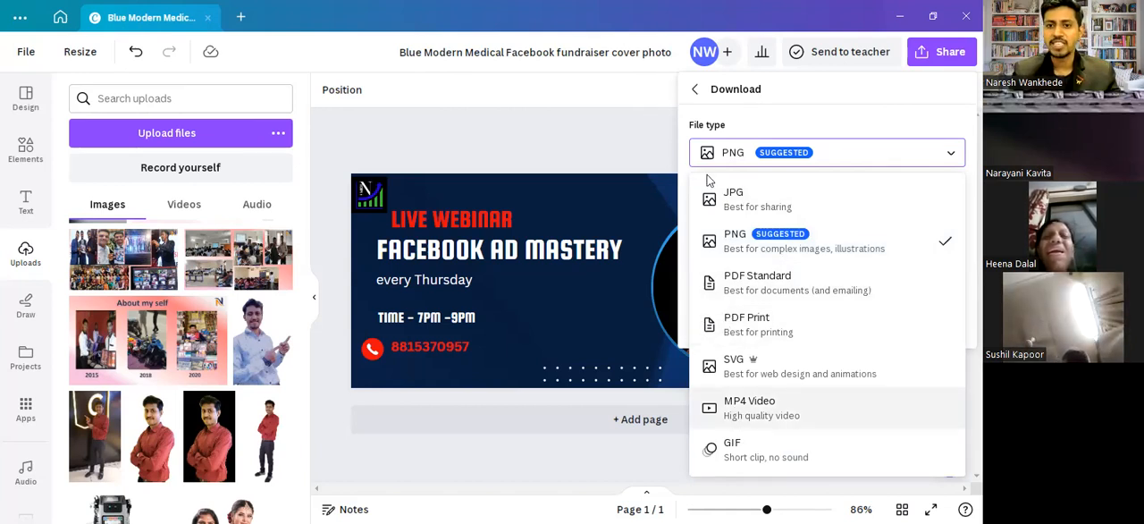
click(651, 118)
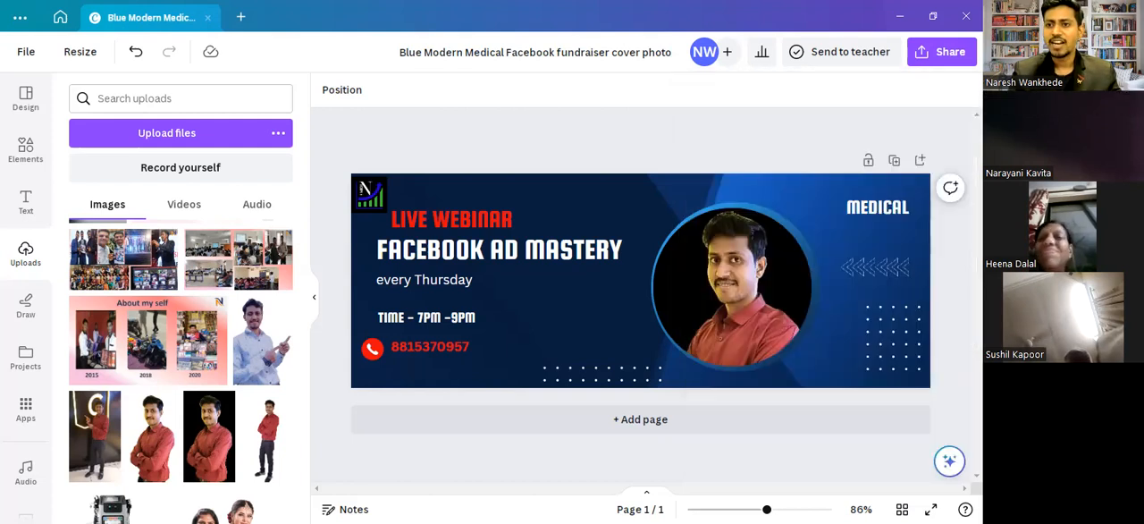
- Download the webinar cover as a PNG and save it to the Desktop as "Blue Modern Medical Facebook fundraiser cover photo"
click(941, 56)
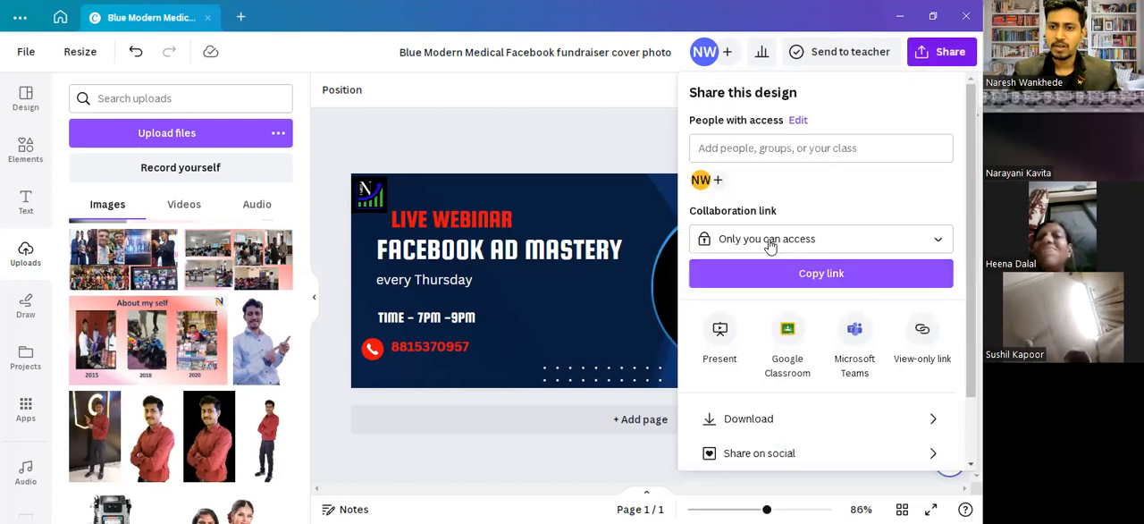
click(720, 424)
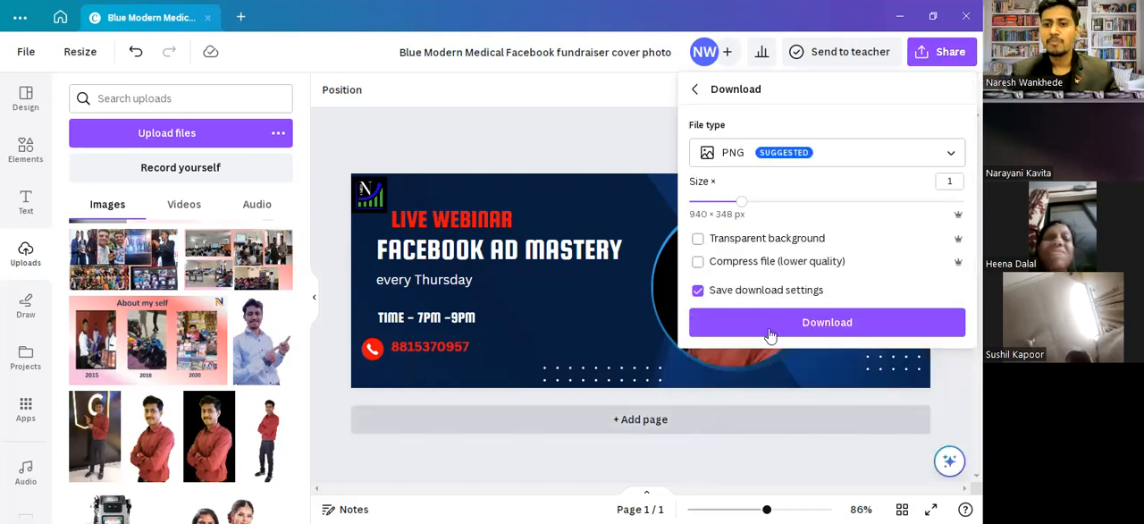
click(765, 333)
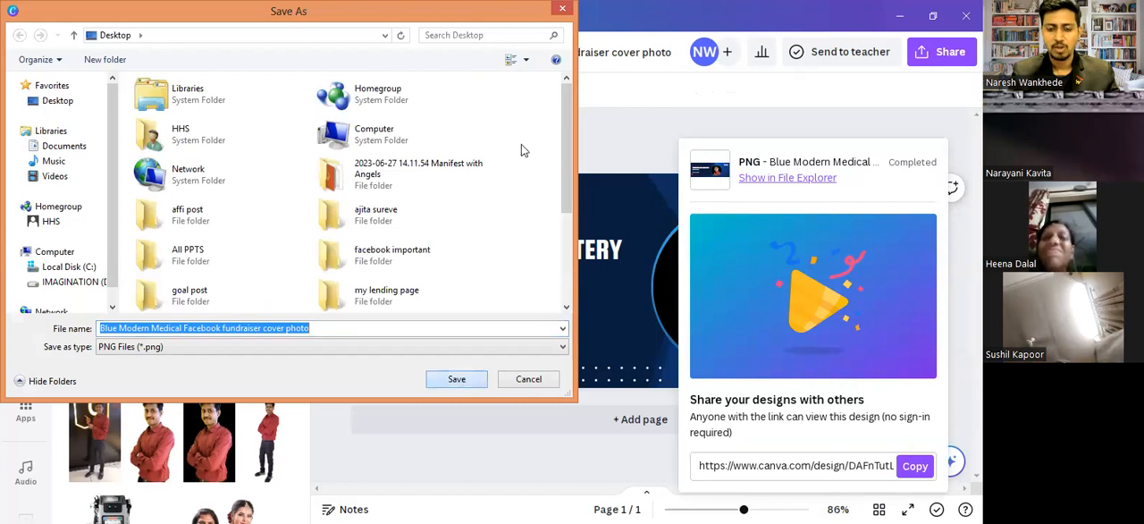
key(Return)
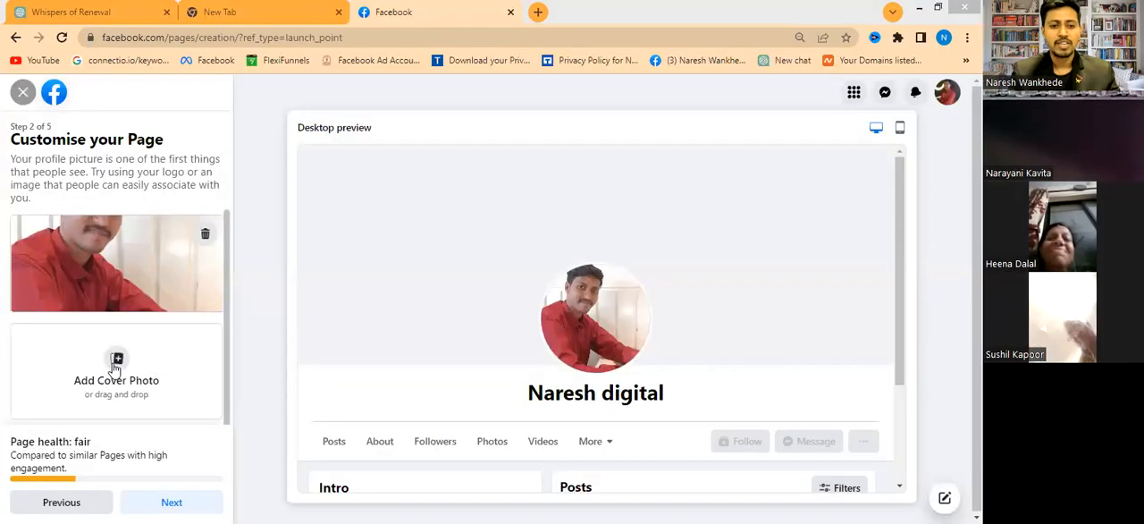
- In Facebook, add the Desktop image "Blue Modern Medical Facebook fundraiser cover photo" as the Page's cover photo and continue to the WhatsApp setup
click(112, 362)
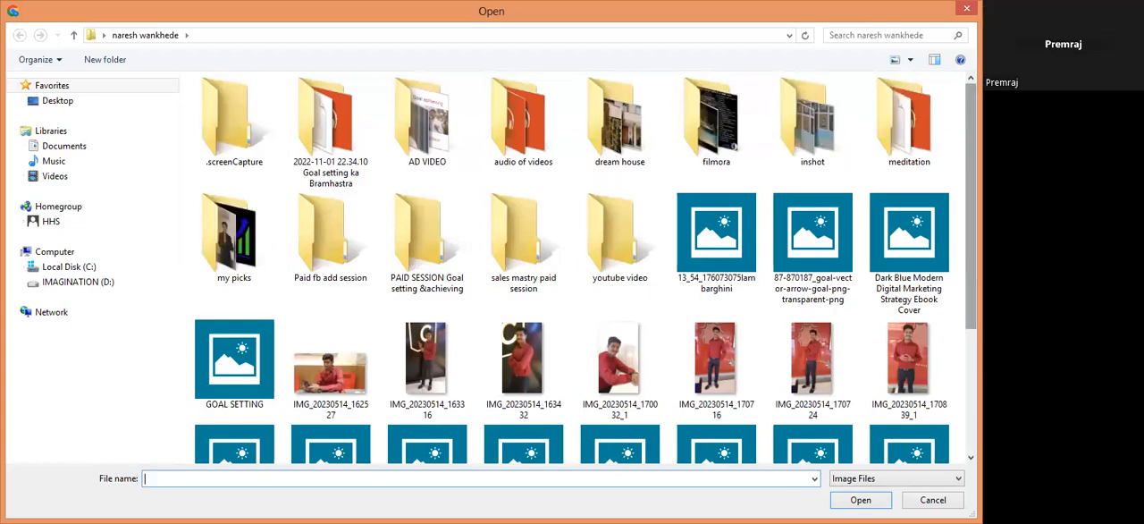
scroll(572, 268, down, 1)
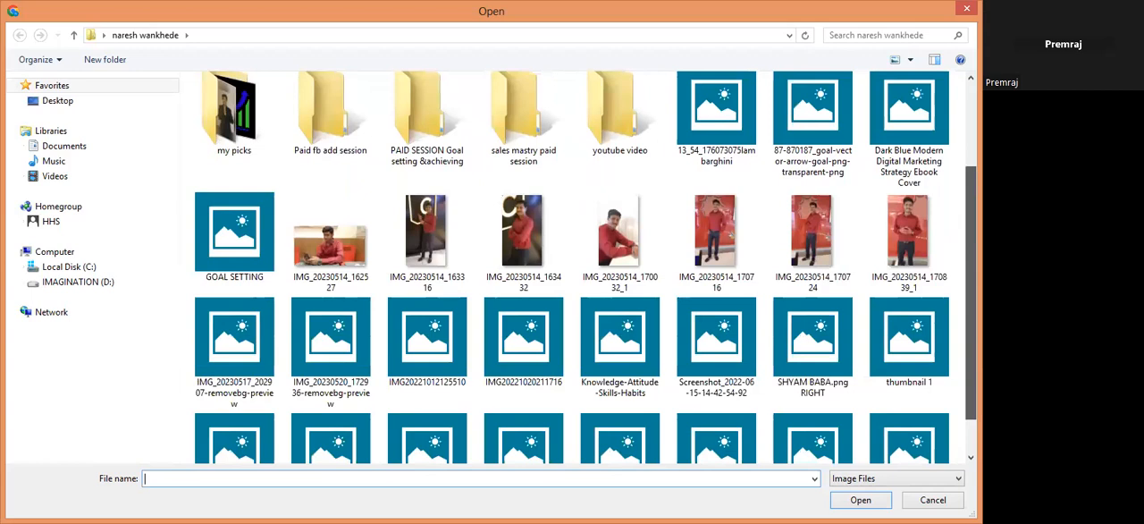
scroll(572, 268, down, 1)
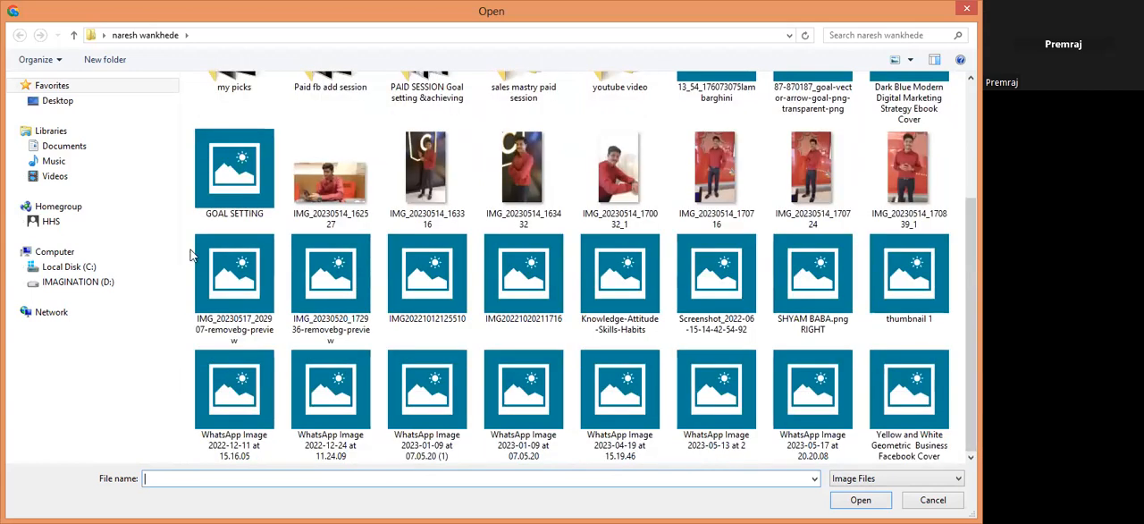
click(74, 104)
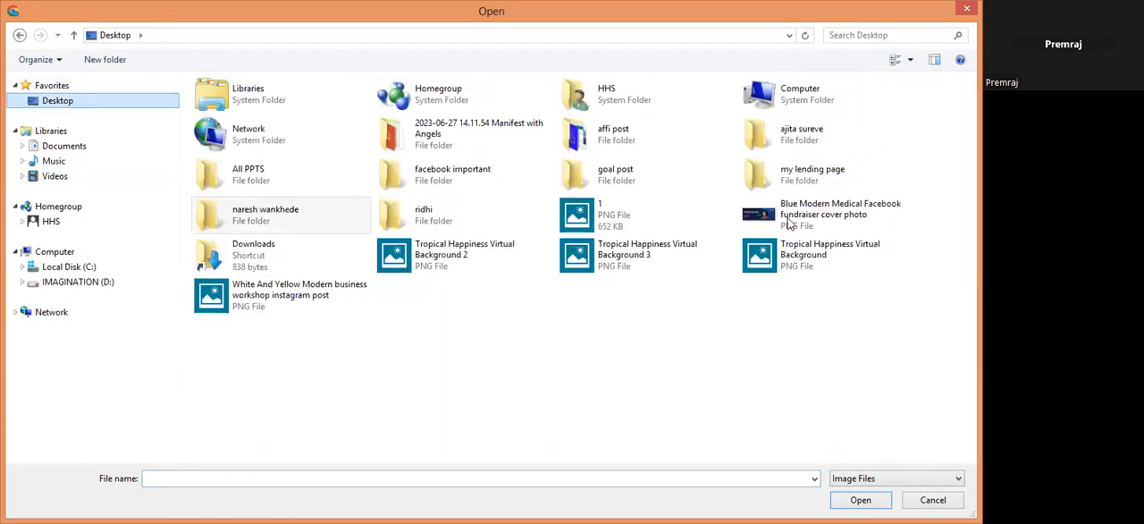
click(791, 223)
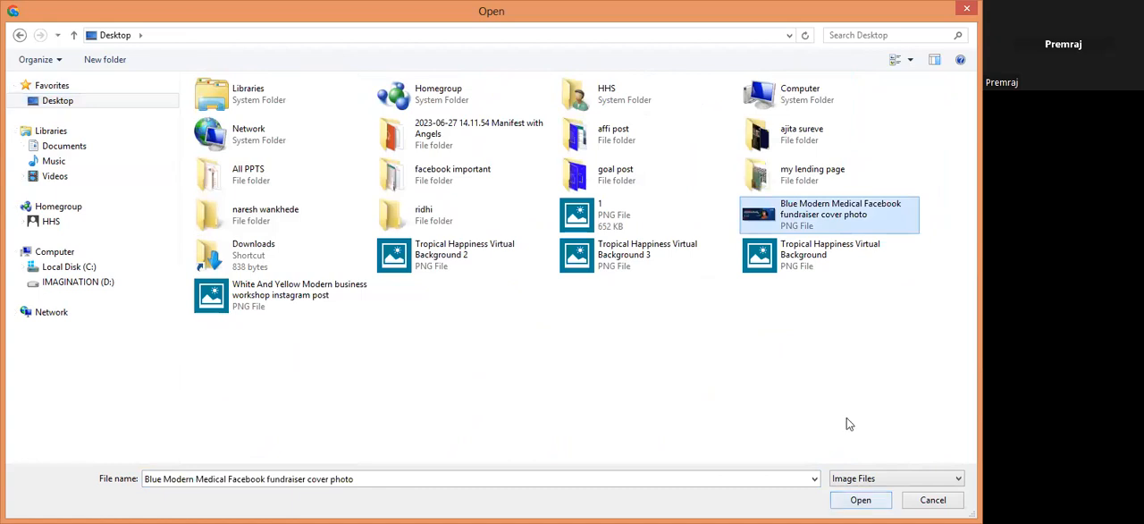
key(Return)
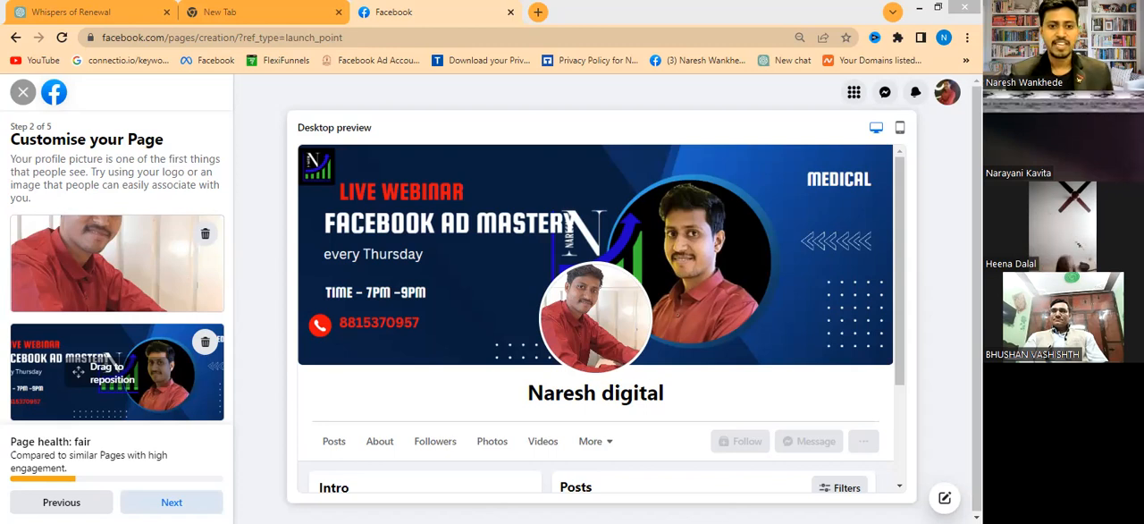
click(172, 502)
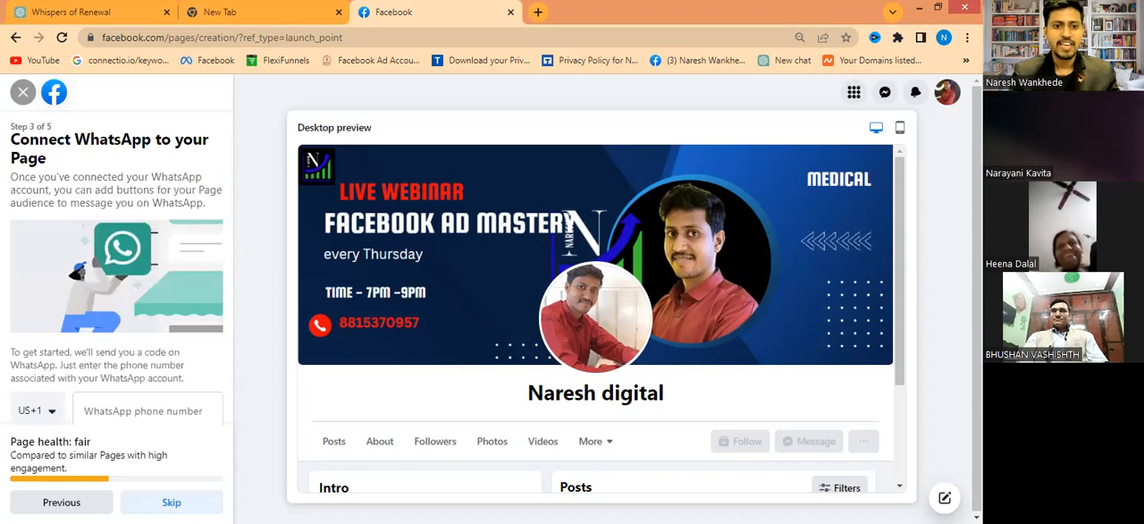
- Fill in the WhatsApp phone number for the Page with the suggested number and correct its wrong middle digits
click(161, 407)
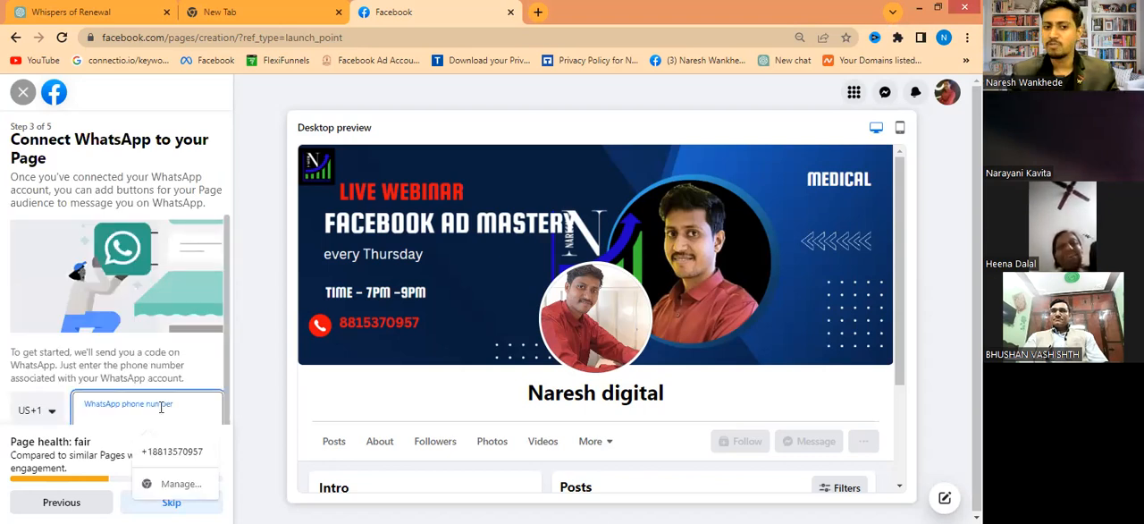
click(26, 417)
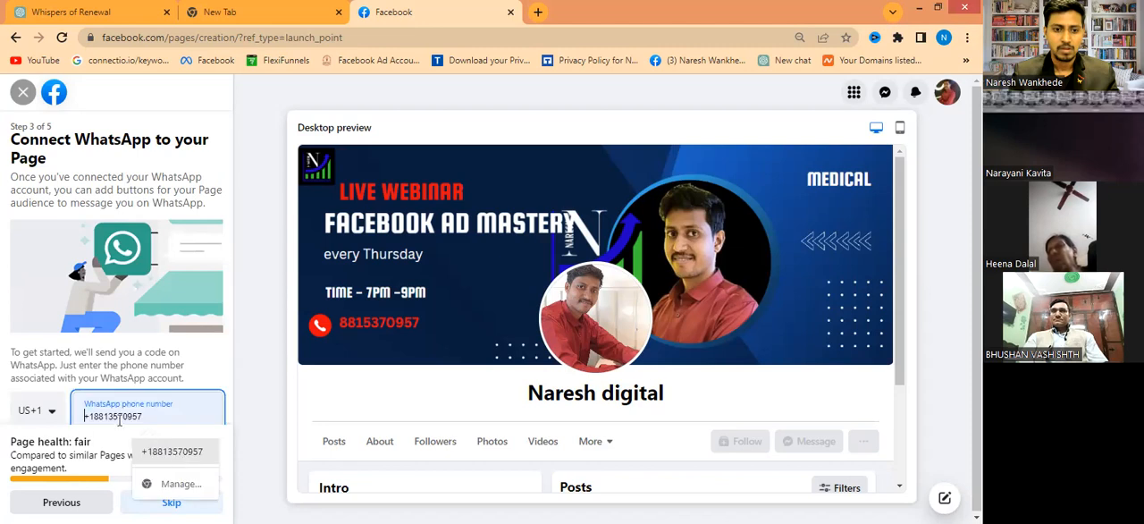
click(125, 437)
key(BackSpace)
key(BackSpace)
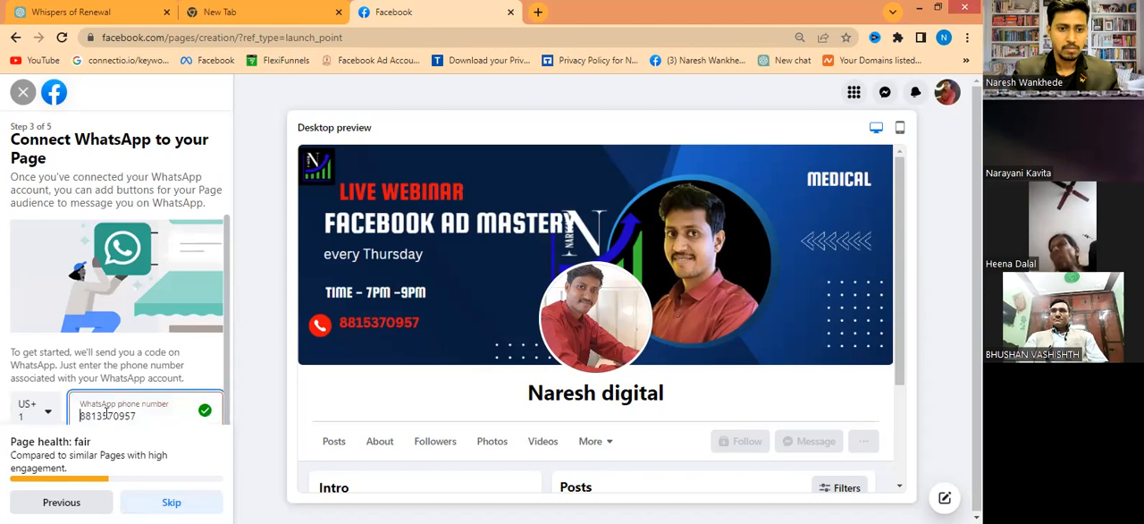
click(106, 414)
key(BackSpace)
key(BackSpace)
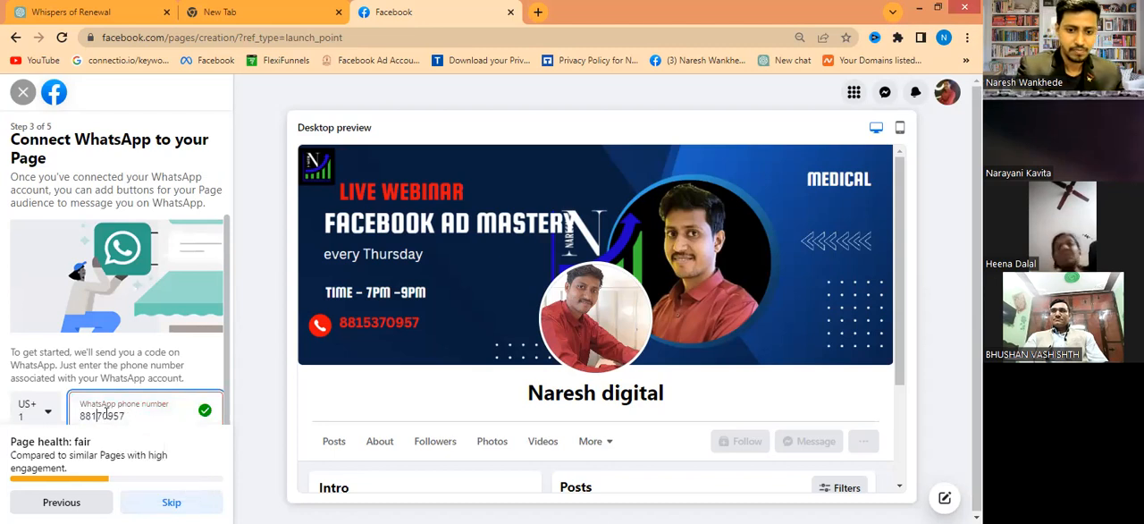
text(53)
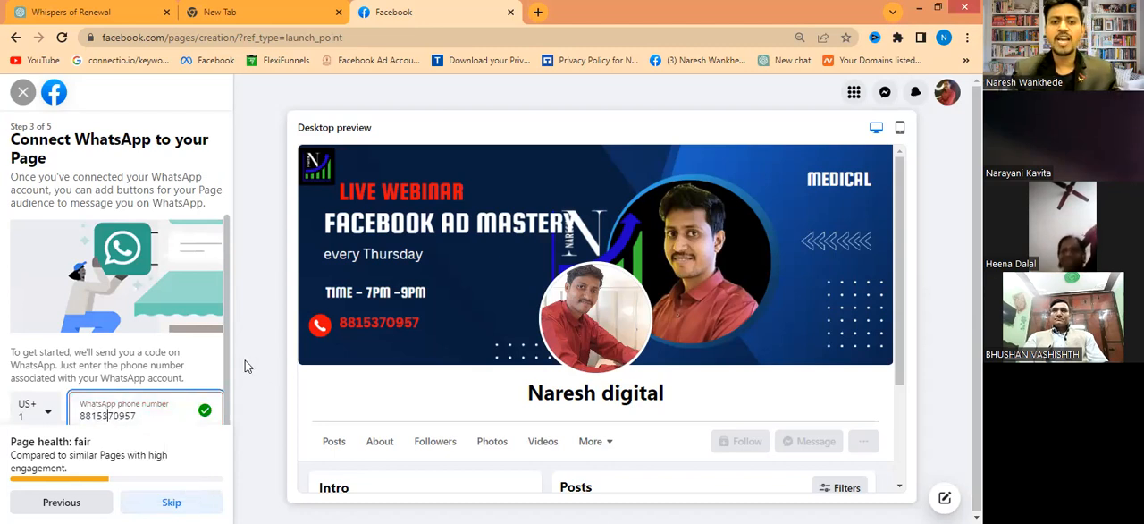
click(224, 347)
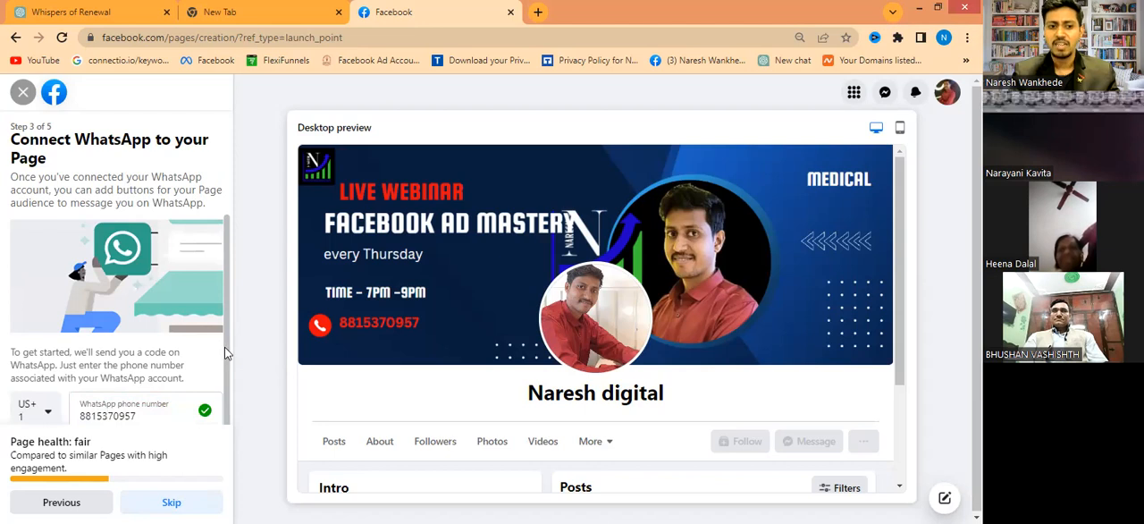
- Try to request a WhatsApp verification code for the entered phone number with the US +1 country code
scroll(226, 420, down, 1)
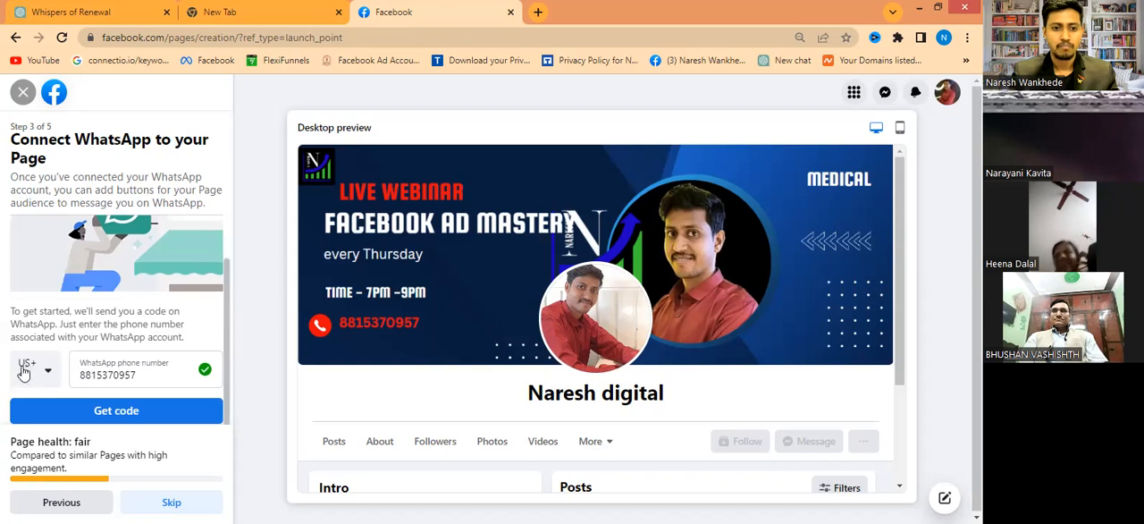
click(53, 414)
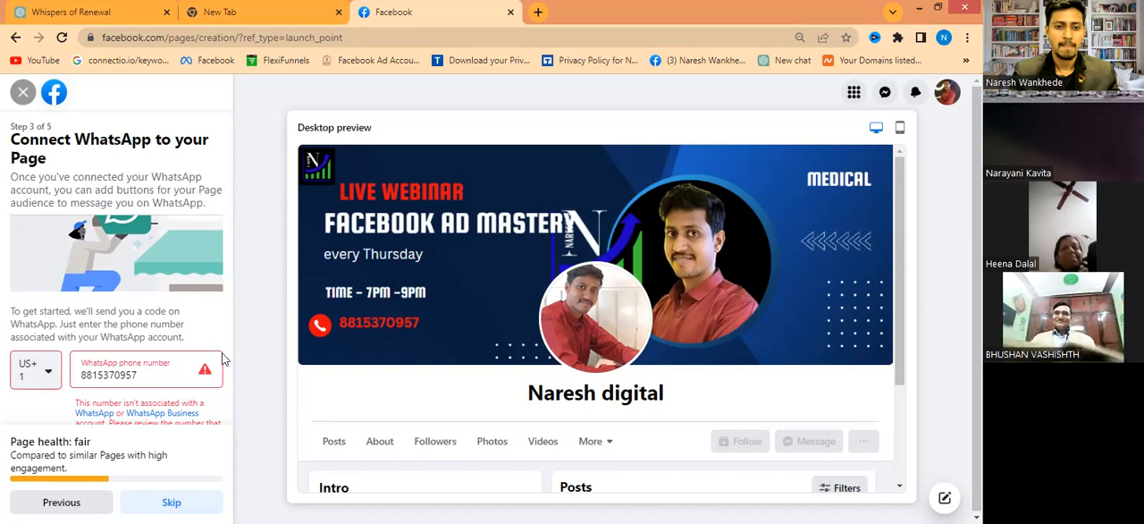
scroll(134, 329, up, 1)
scroll(36, 329, down, 2)
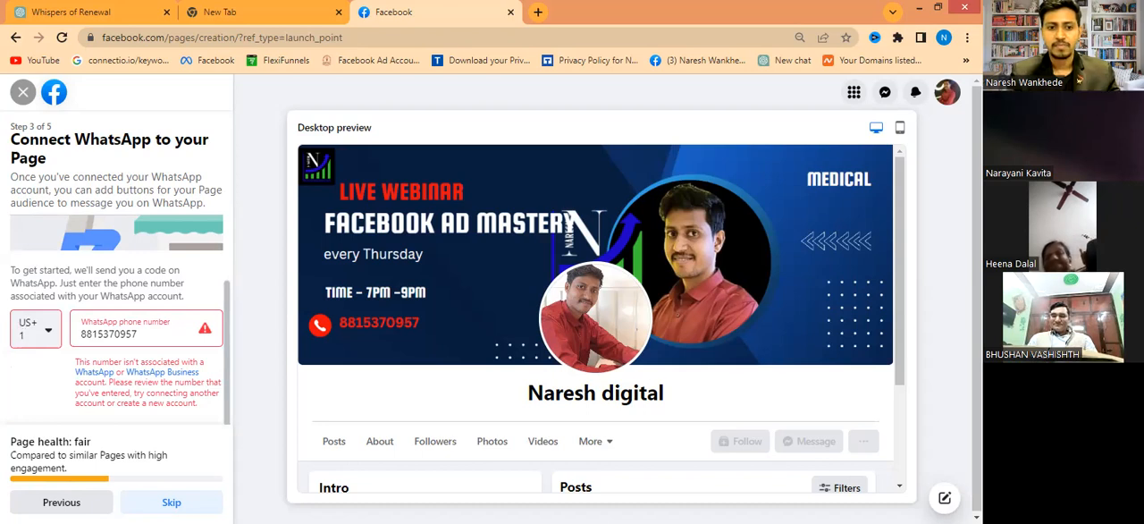
- Skip the WhatsApp connection and friend invitations, finish creating the Page, and dismiss the welcome tour offer
click(172, 502)
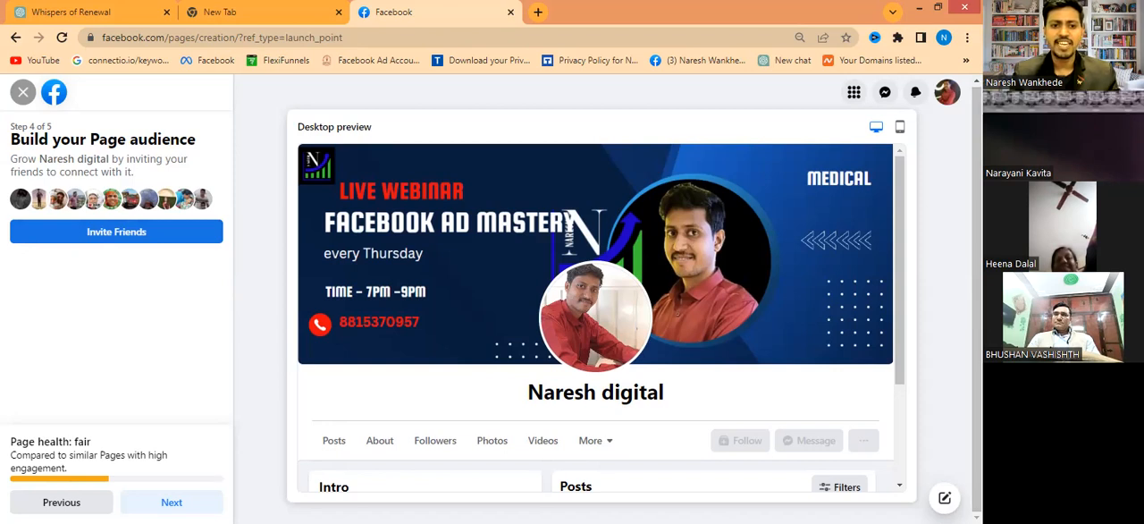
click(171, 502)
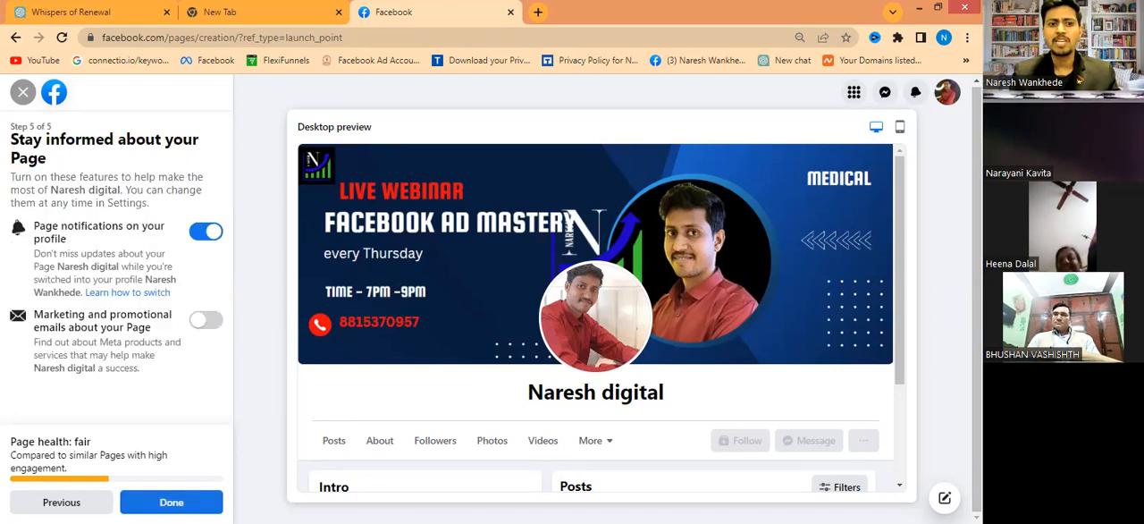
click(189, 501)
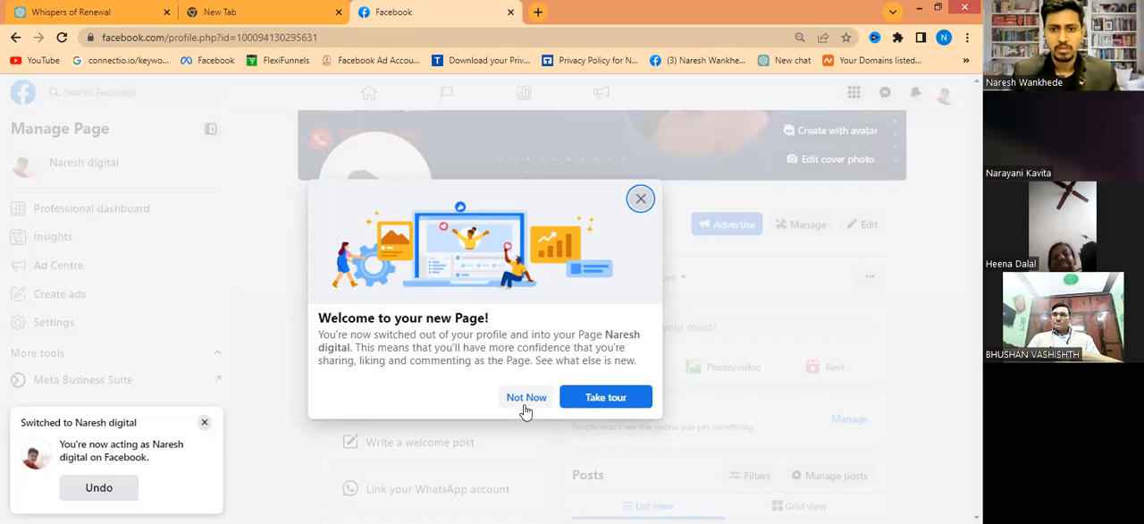
click(641, 200)
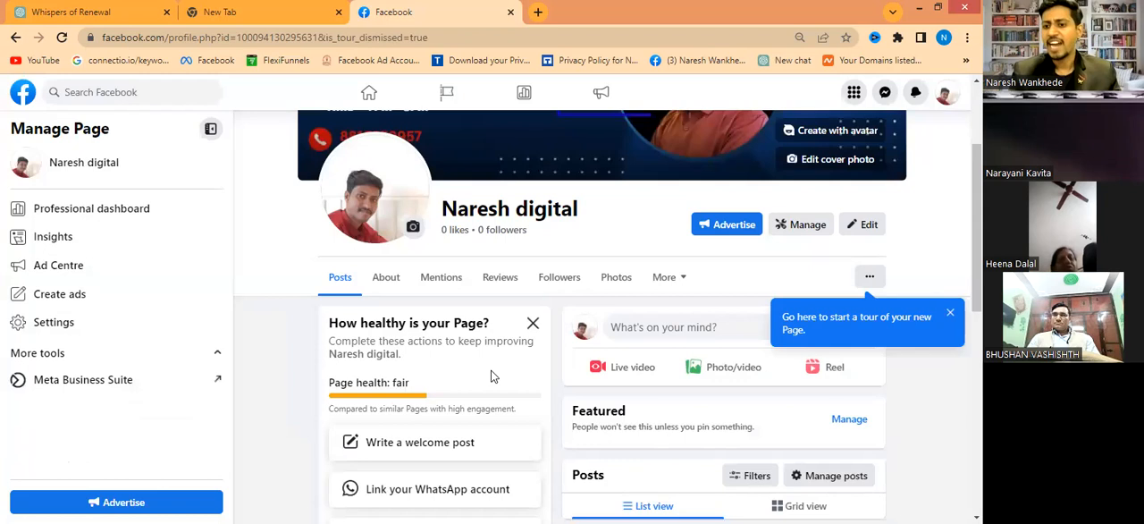
- Open the Page's About information and search for "all india" as the service area in the contact info
click(379, 285)
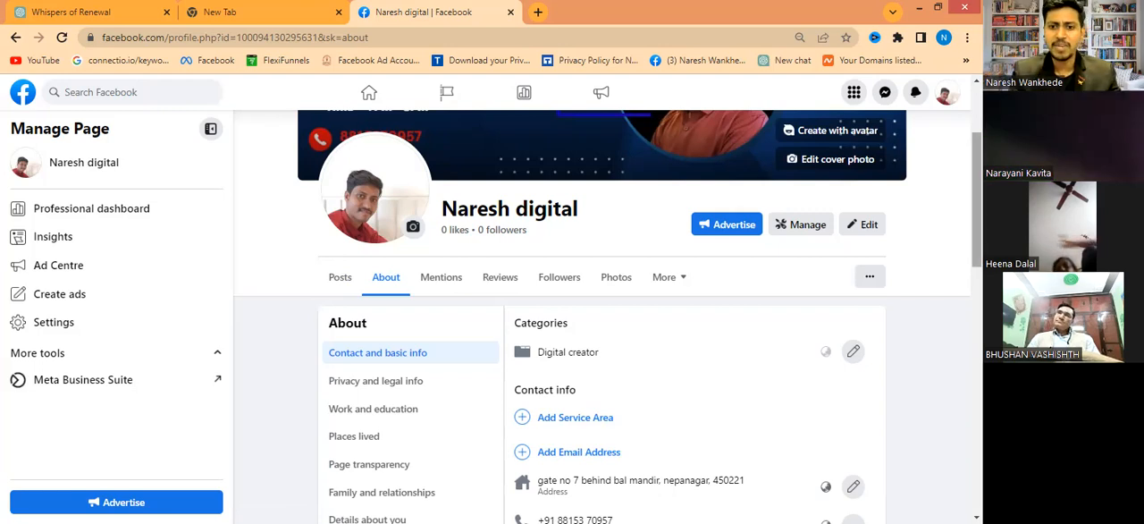
scroll(640, 329, down, 2)
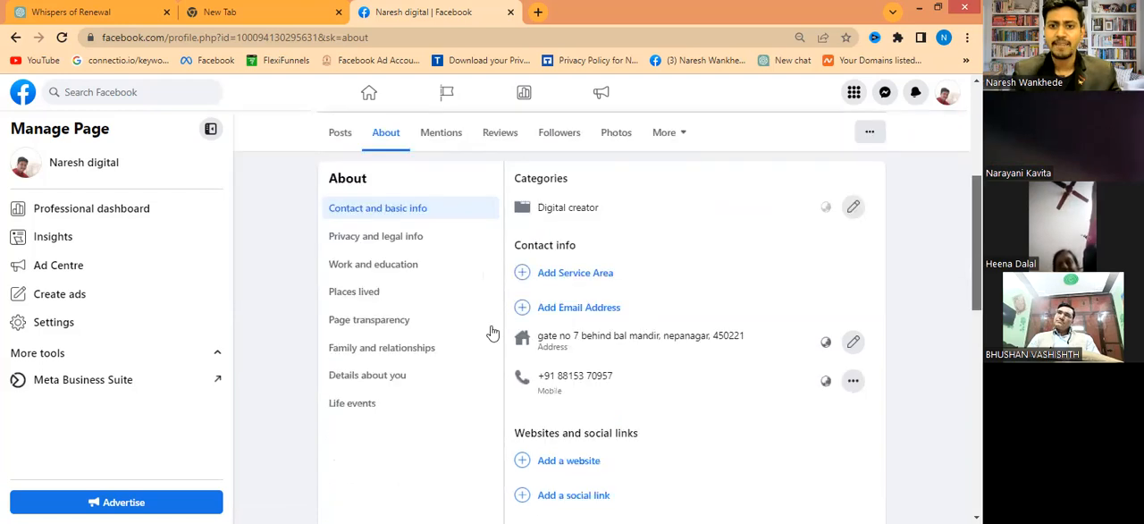
click(547, 277)
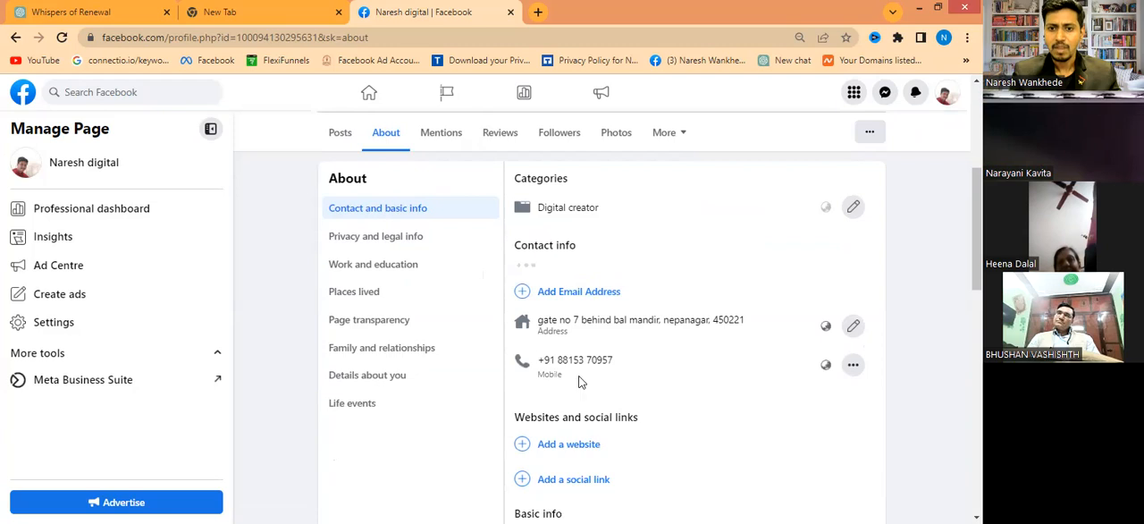
click(573, 286)
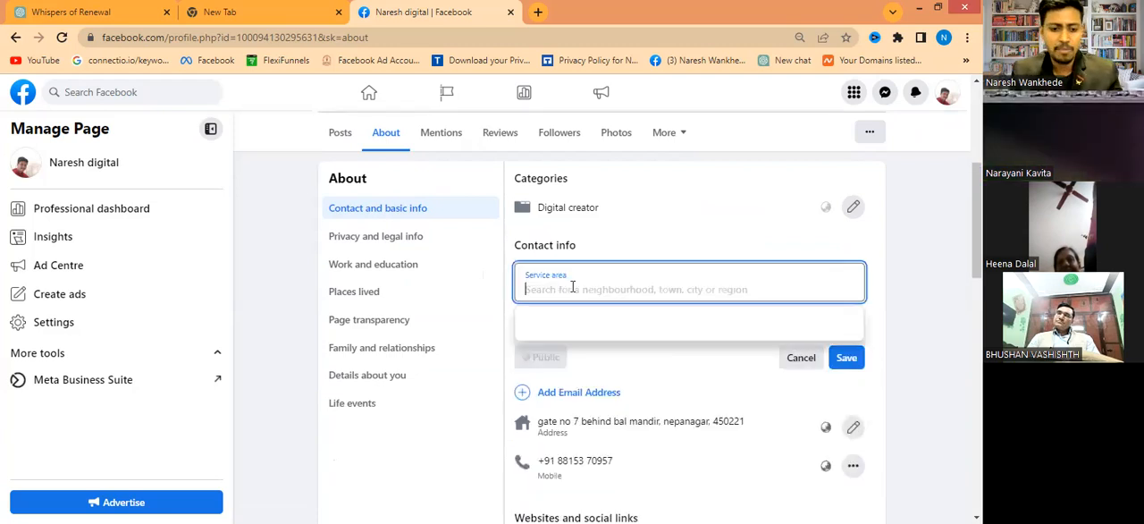
text(all)
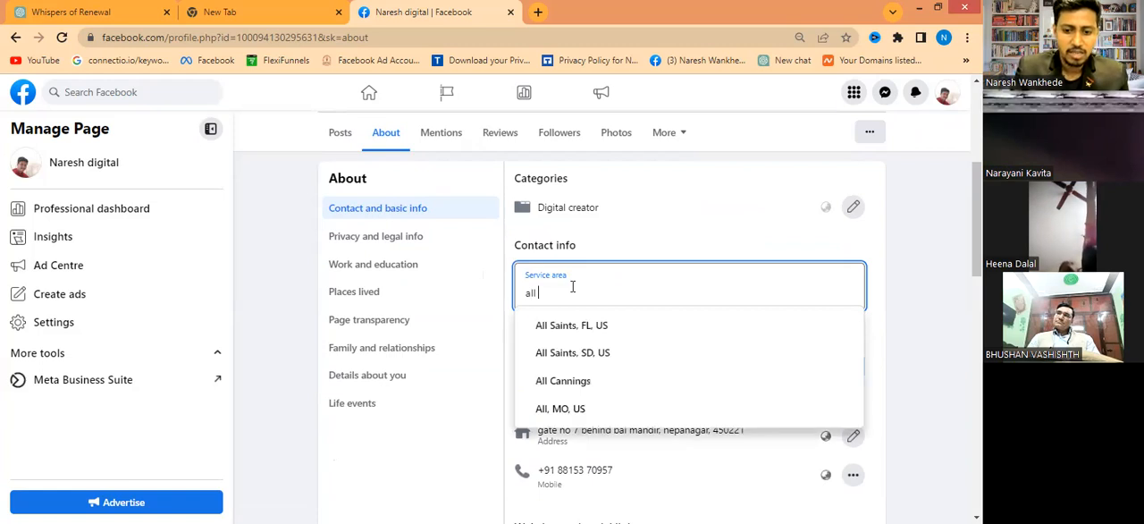
text( india)
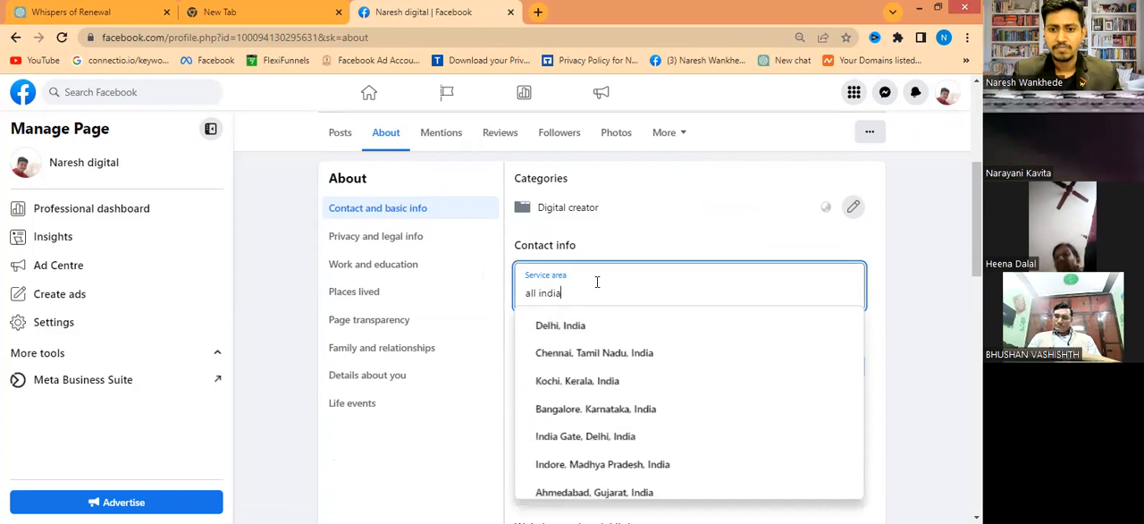
- Change the service area search to "india pune" and choose Pune, Maharashtra, India as the service area
key(ctrl+a)
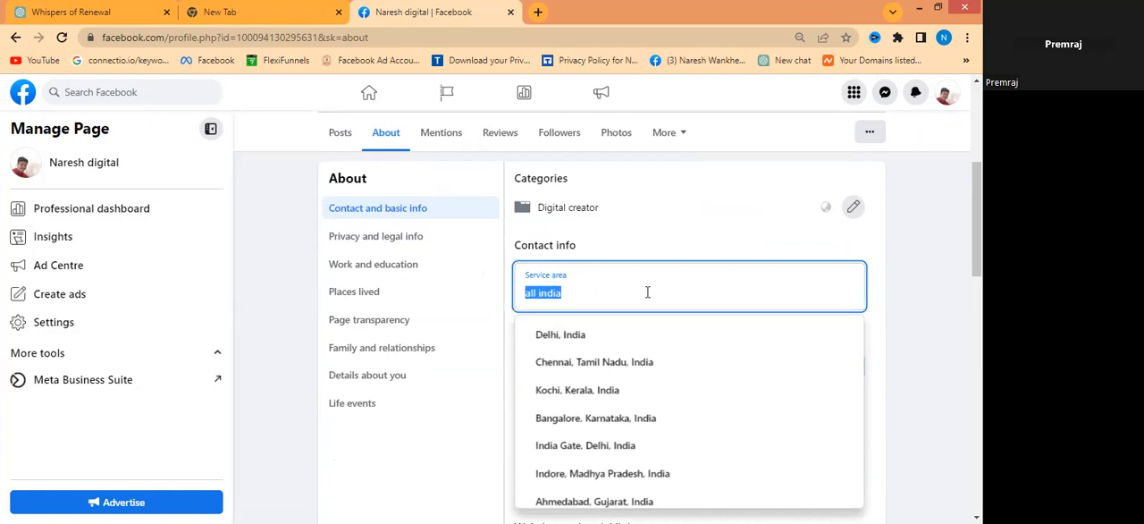
click(536, 295)
key(BackSpace)
key(BackSpace)
key(BackSpace)
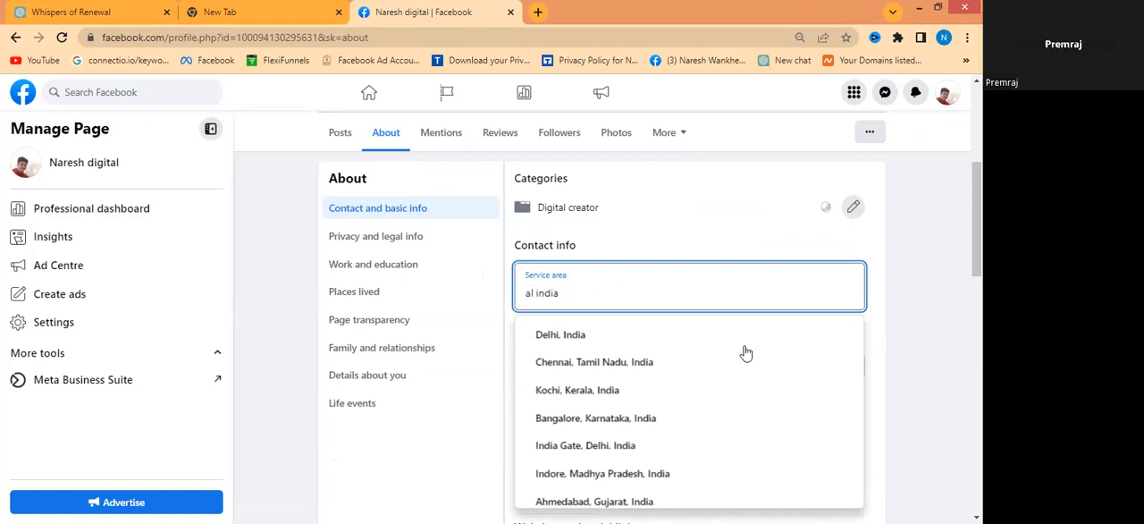
key(Down)
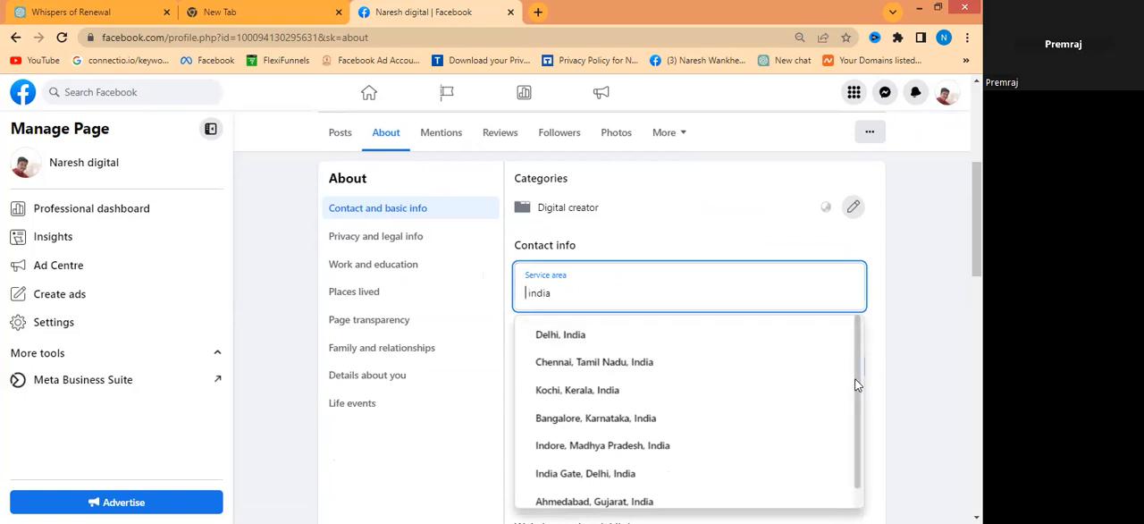
scroll(857, 384, down, 2)
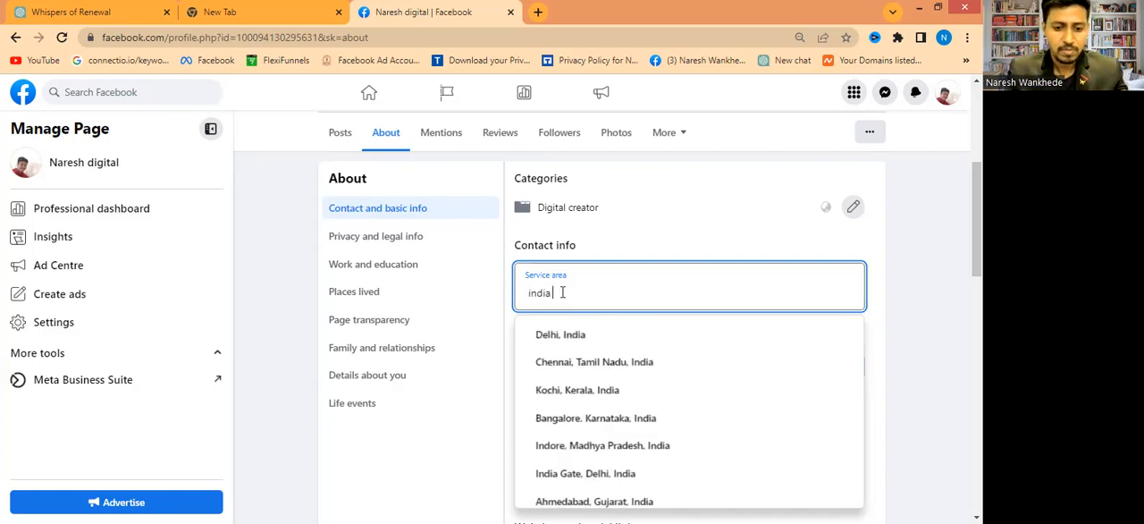
text(pune)
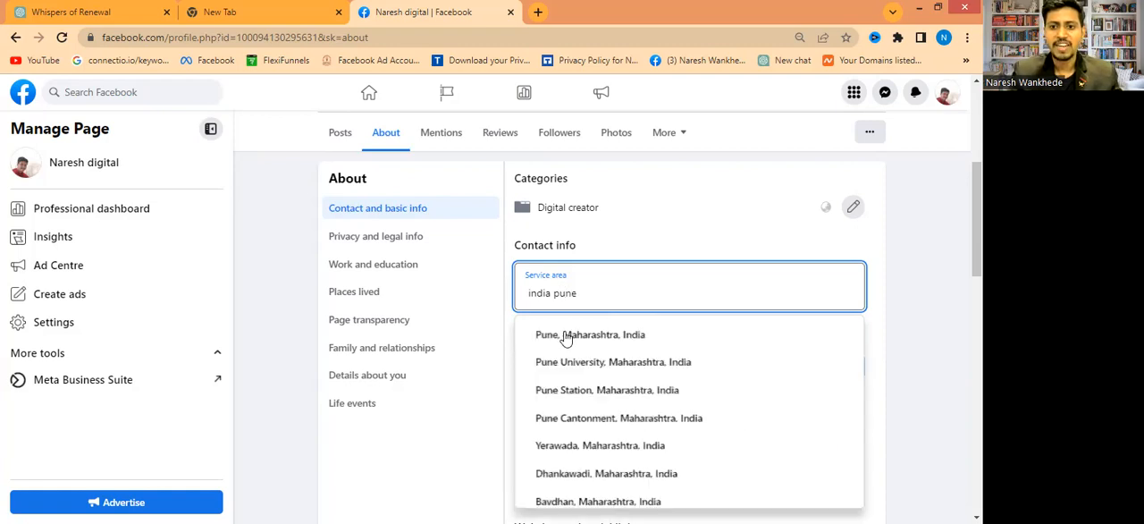
click(565, 333)
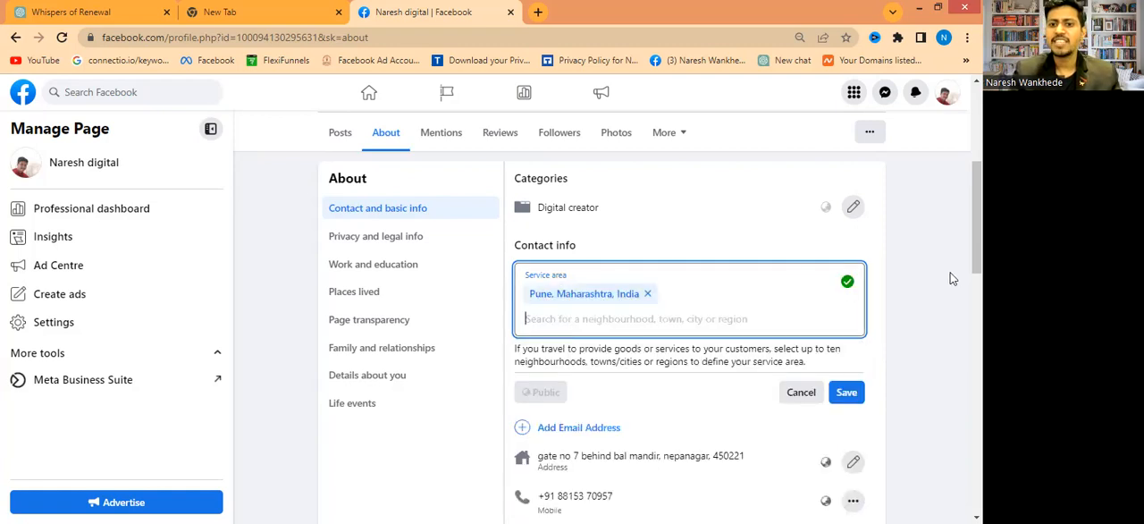
- Add the contact email address to the Page's contact info and save it
drag(977, 218, 977, 218)
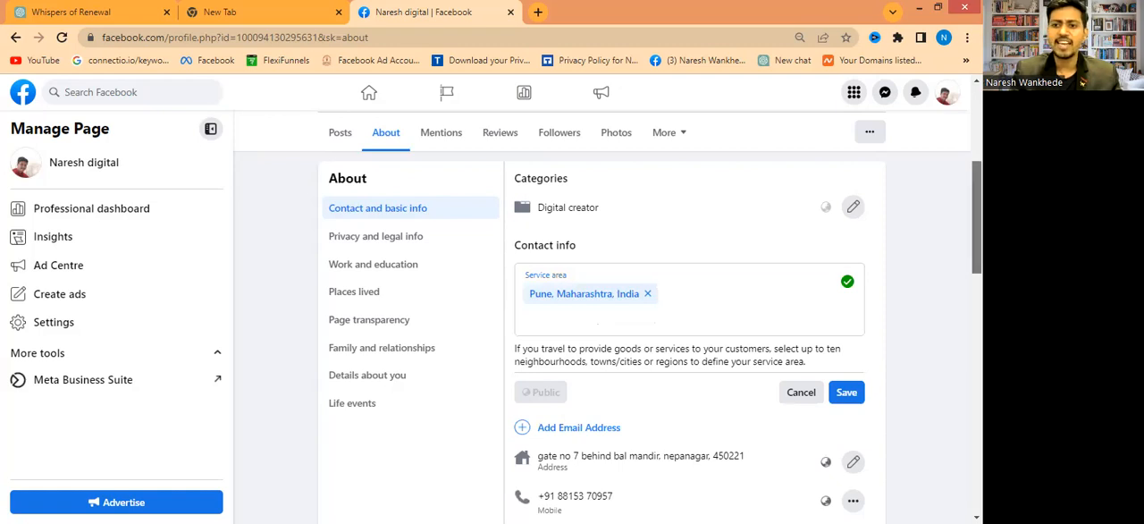
mouse_move(977, 217)
mouse_down()
mouse_move(977, 197)
mouse_move(977, 221)
mouse_up()
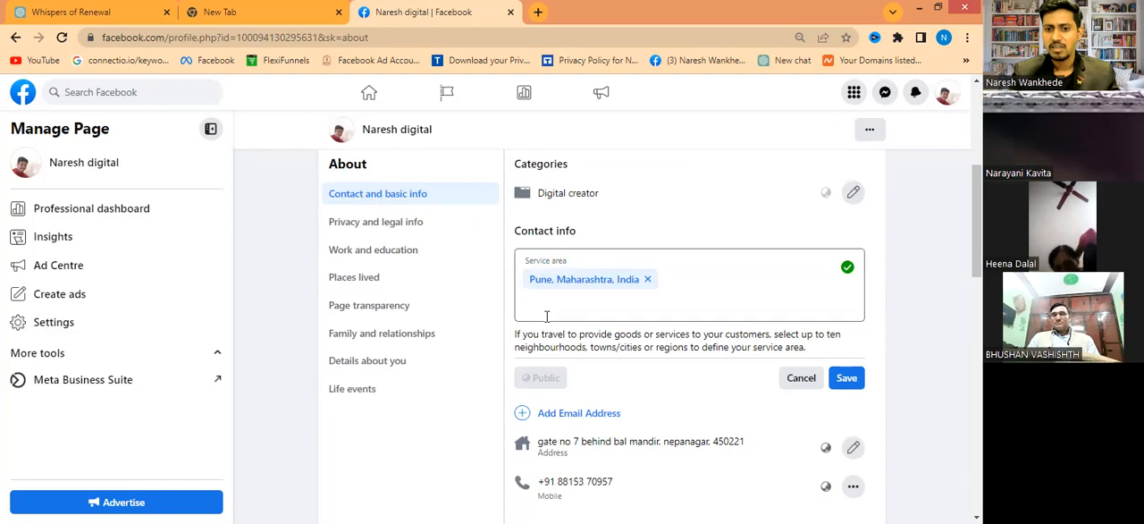
click(562, 417)
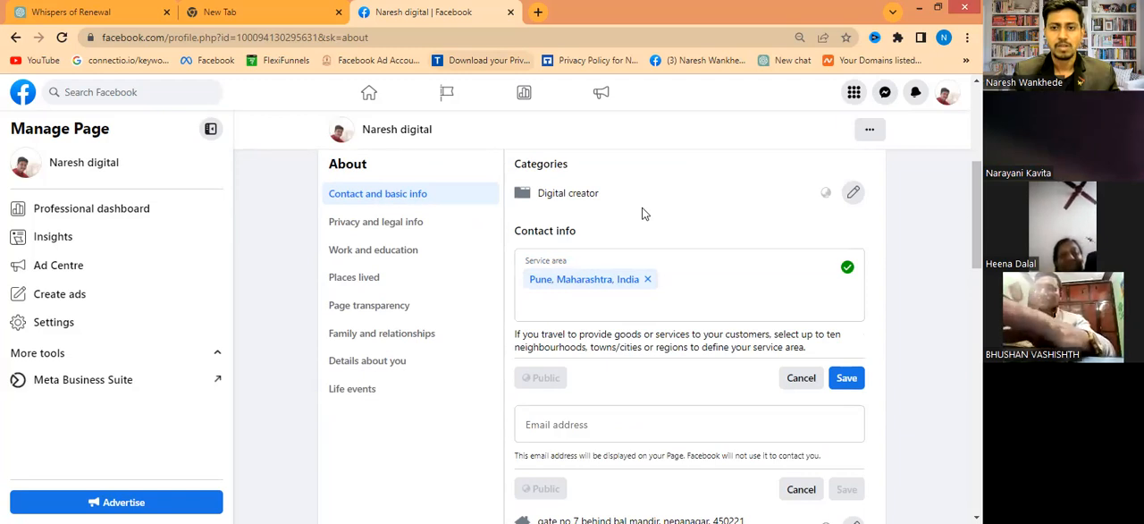
click(559, 427)
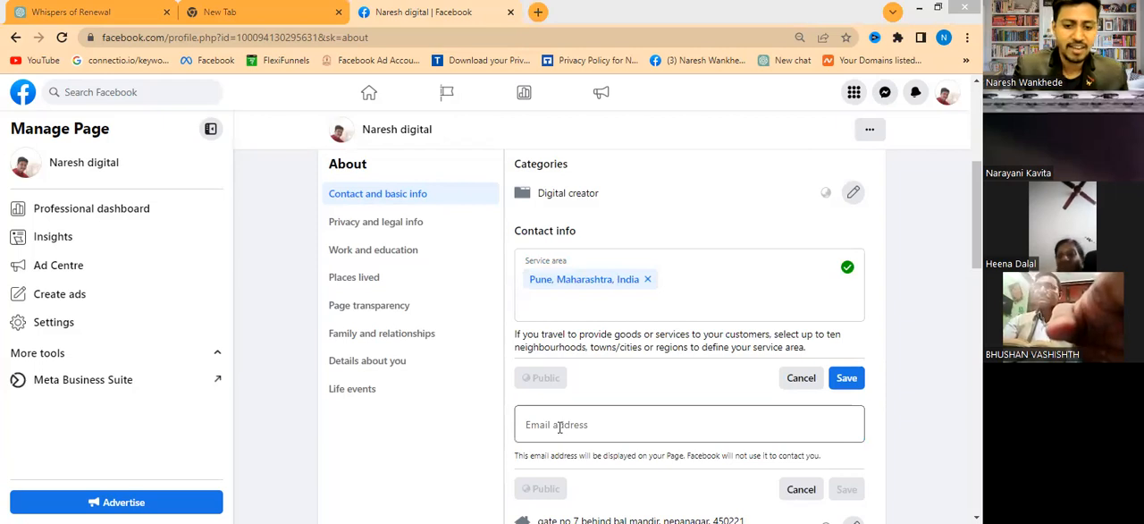
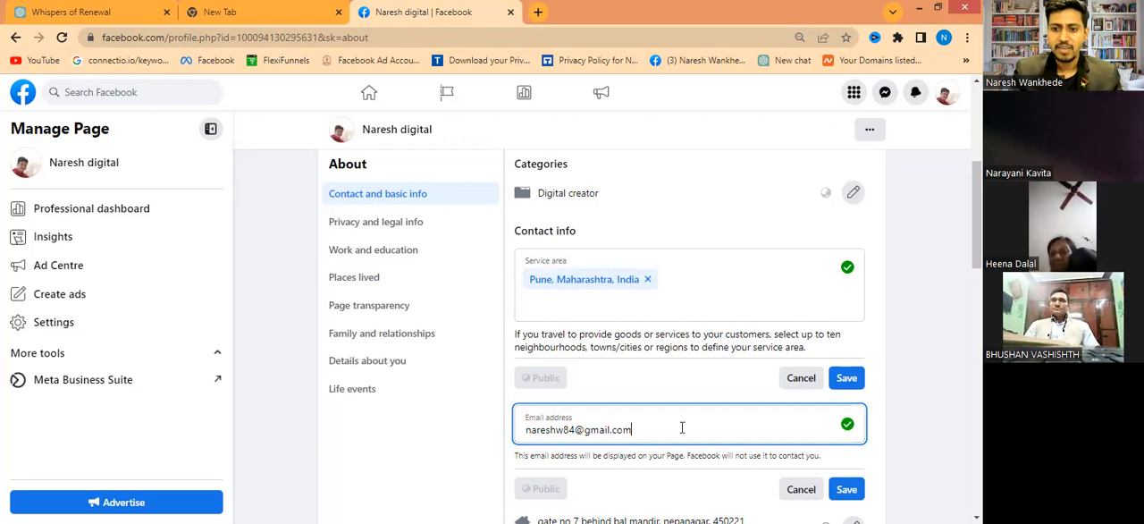
click(848, 489)
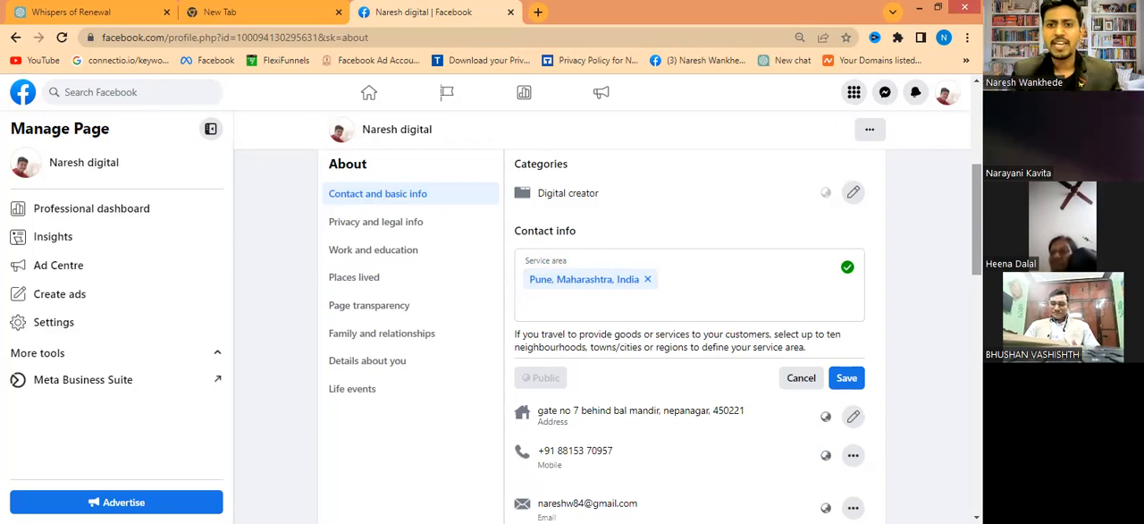
- Add a website under Websites and social links, entering the owner's .com website address with the /fb path and no www prefix
scroll(605, 339, down, 1)
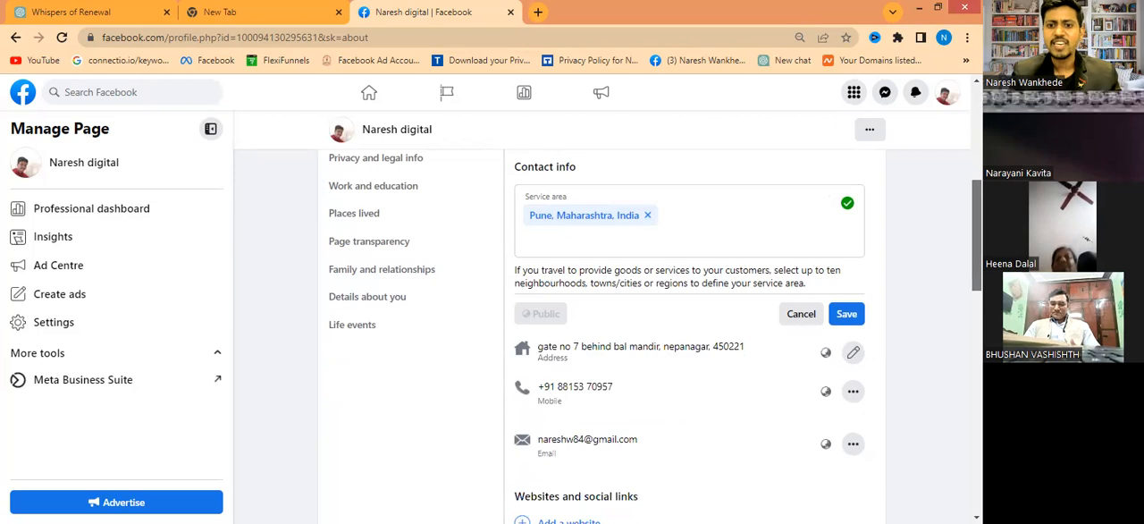
scroll(627, 182, down, 2)
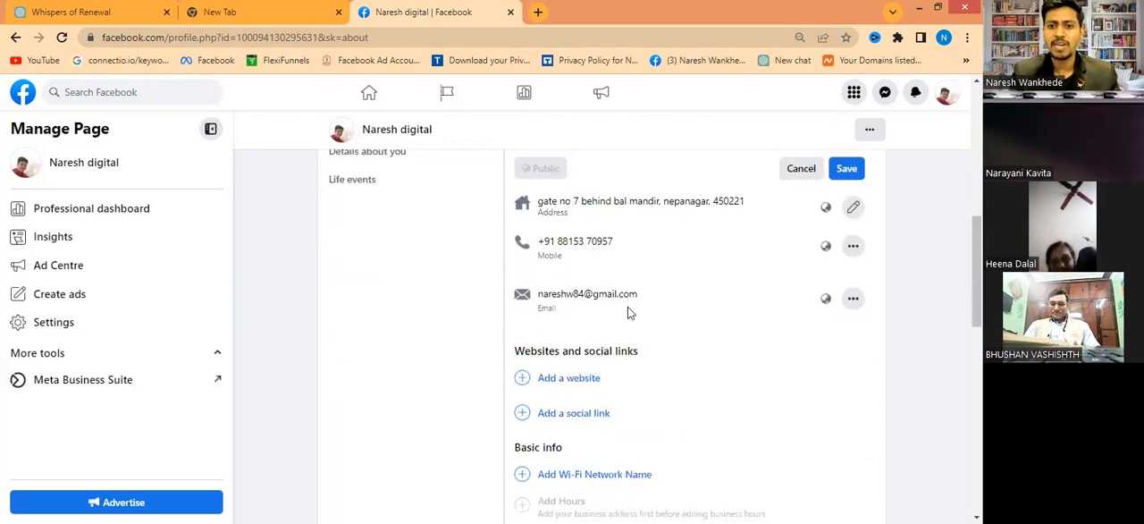
click(578, 386)
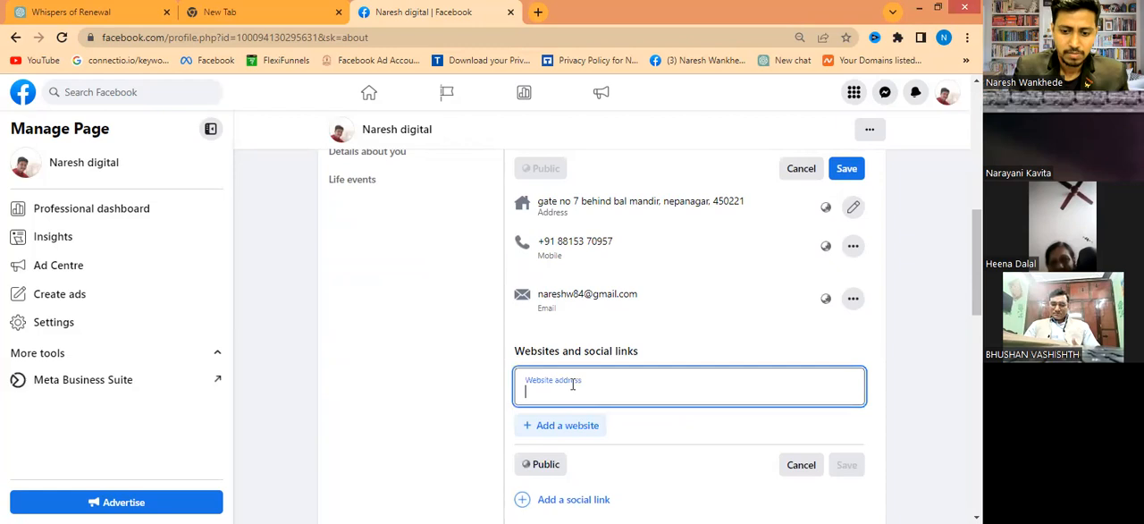
text(www)
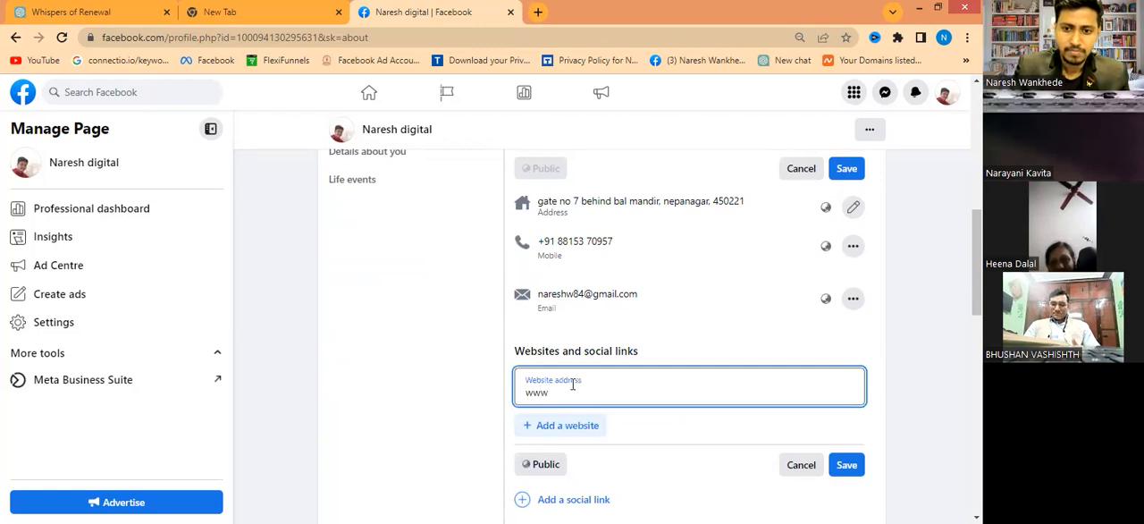
key(BackSpace)
key(BackSpace)
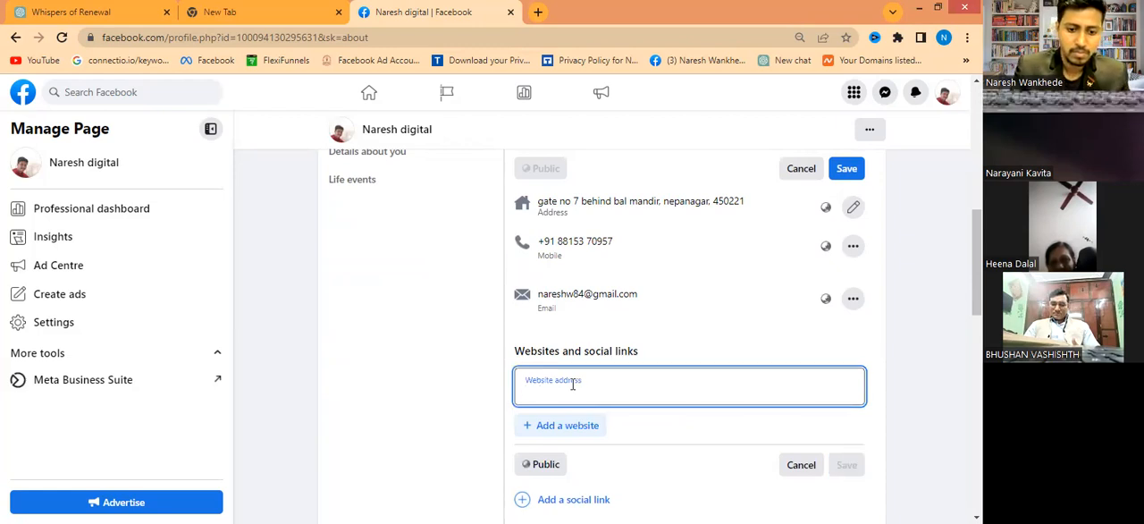
text(nareshwankhede.)
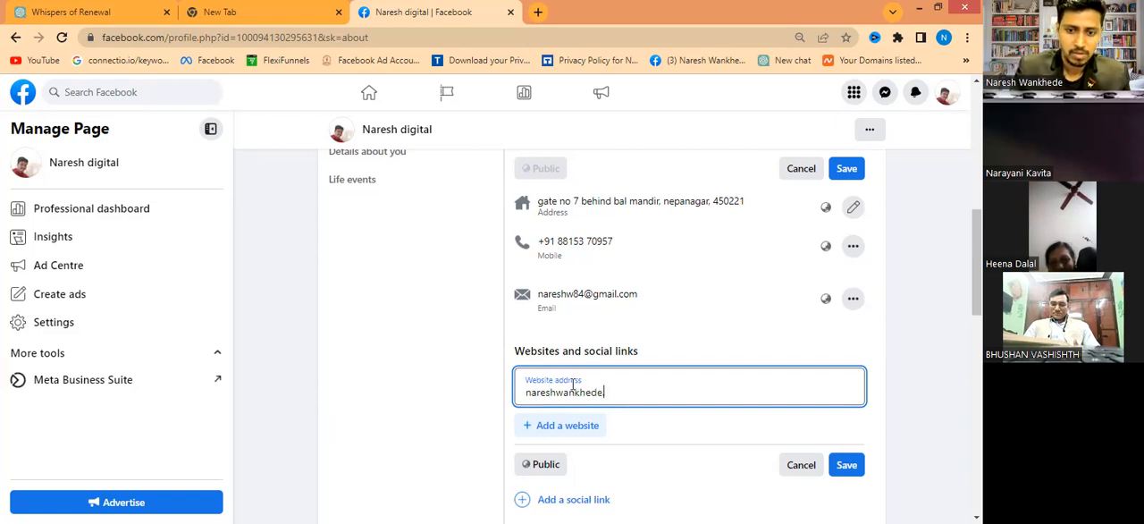
text(com/)
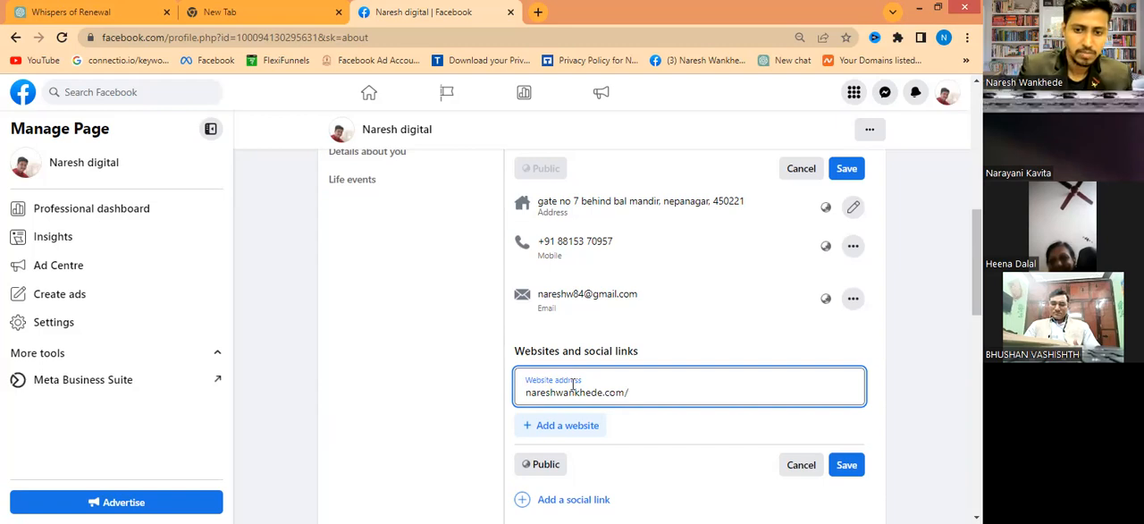
text(fb)
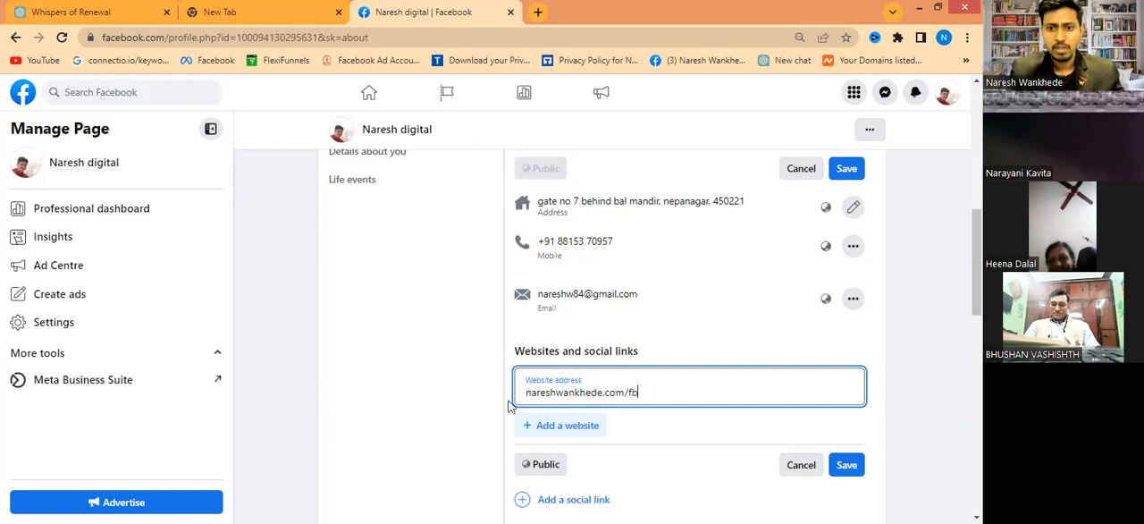
- Check the audience choices for the website, keep Public, and save the website entry
click(713, 346)
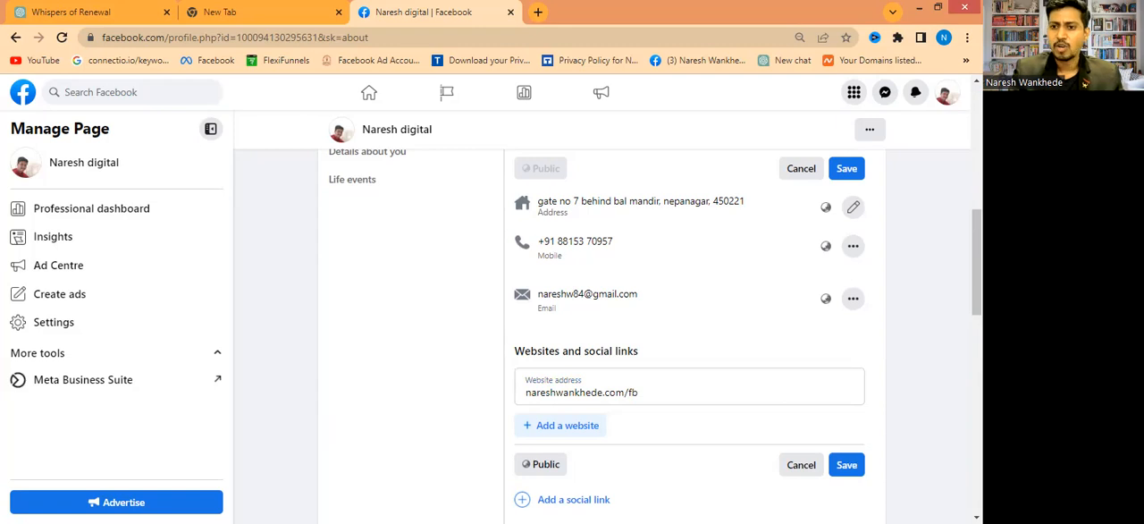
drag(977, 263, 976, 264)
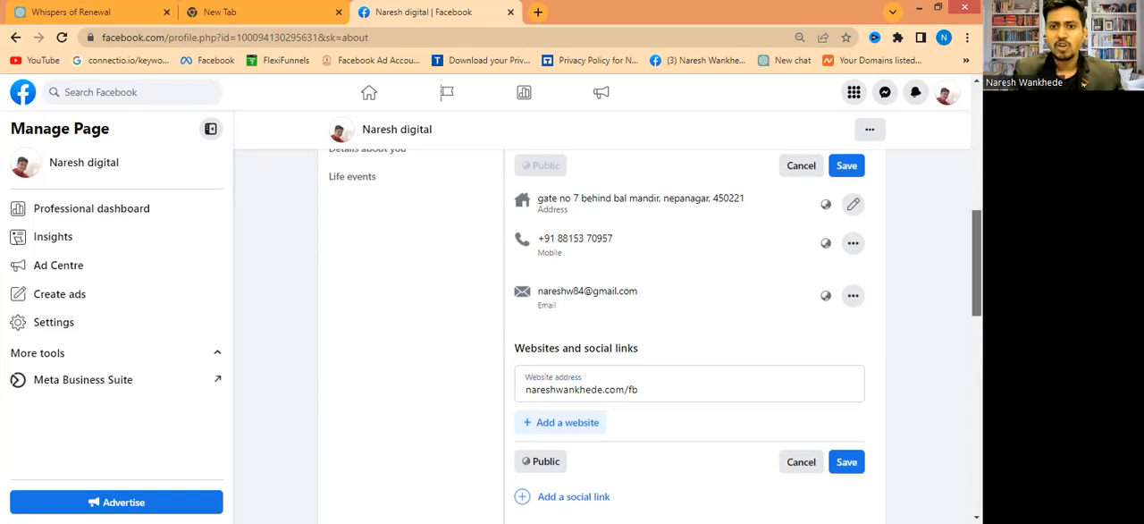
scroll(544, 358, down, 2)
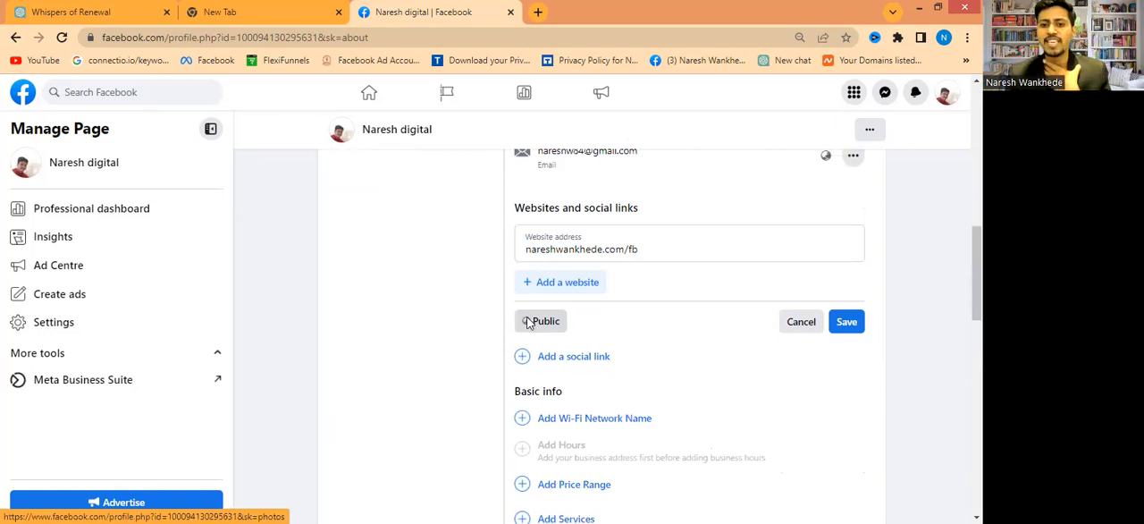
click(541, 320)
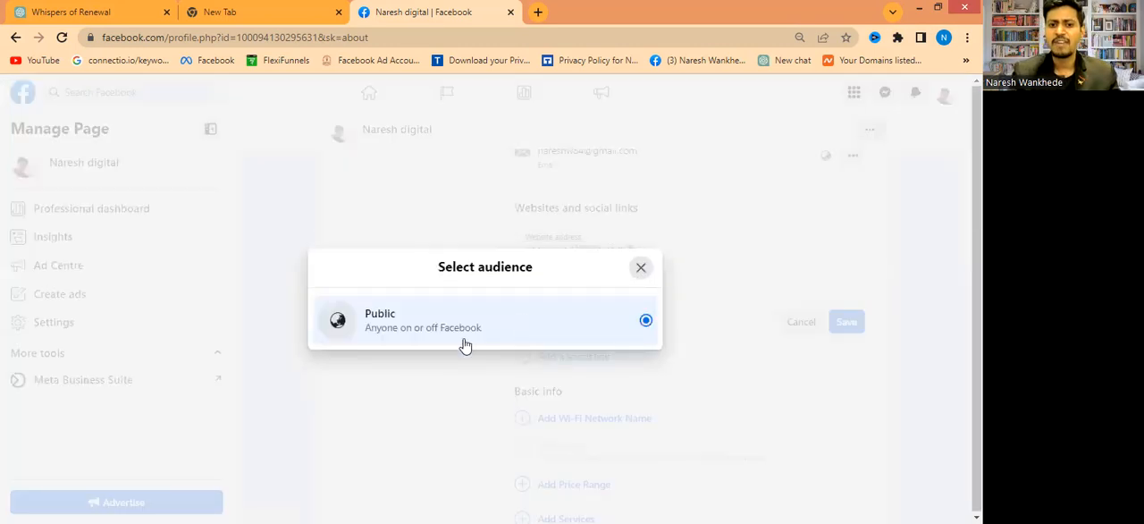
click(641, 266)
click(846, 323)
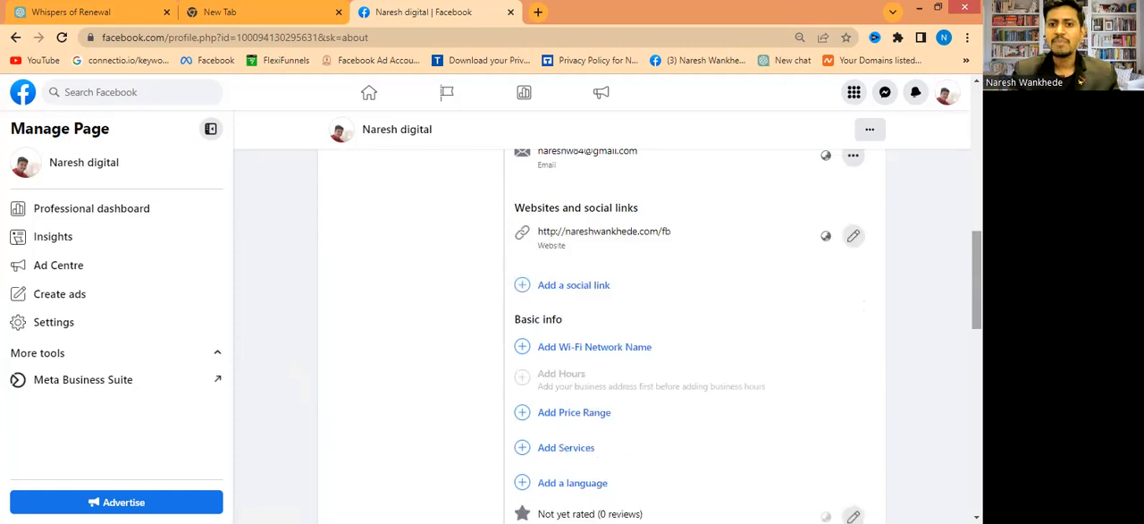
- Start a languages entry in the Page's Basic info and add Hindi as the first language
scroll(659, 274, down, 1)
scroll(586, 255, down, 1)
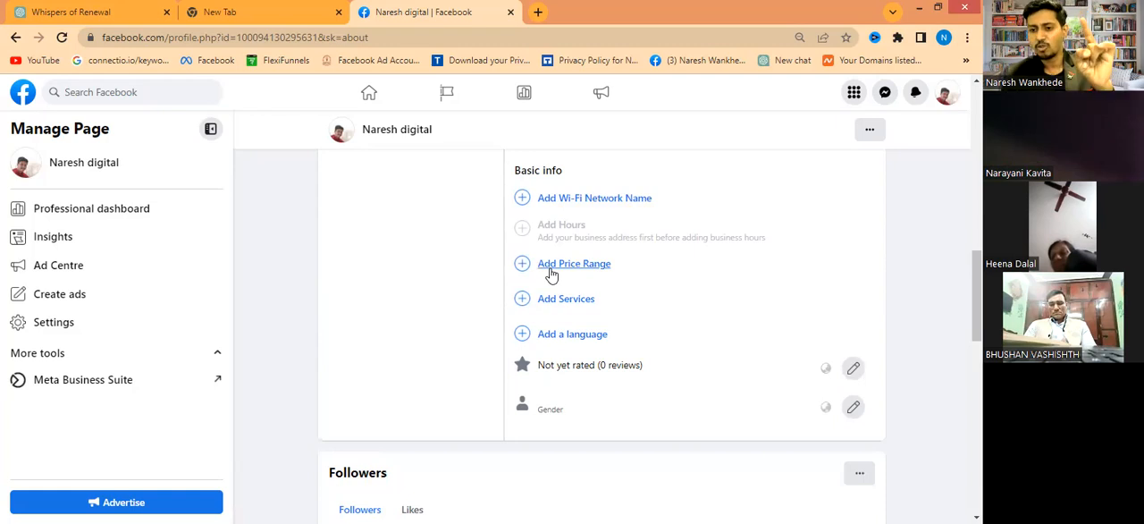
click(543, 331)
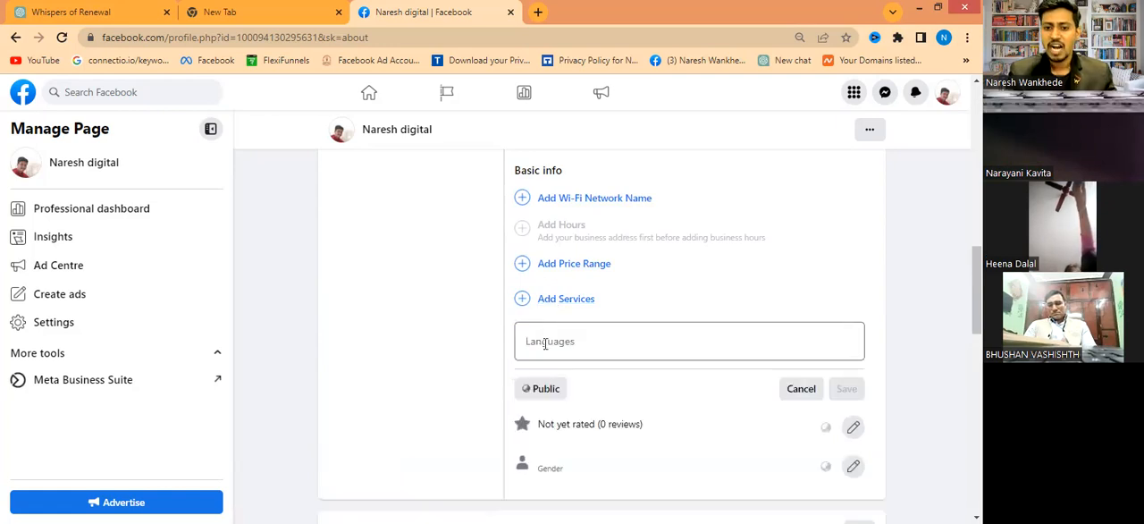
click(545, 344)
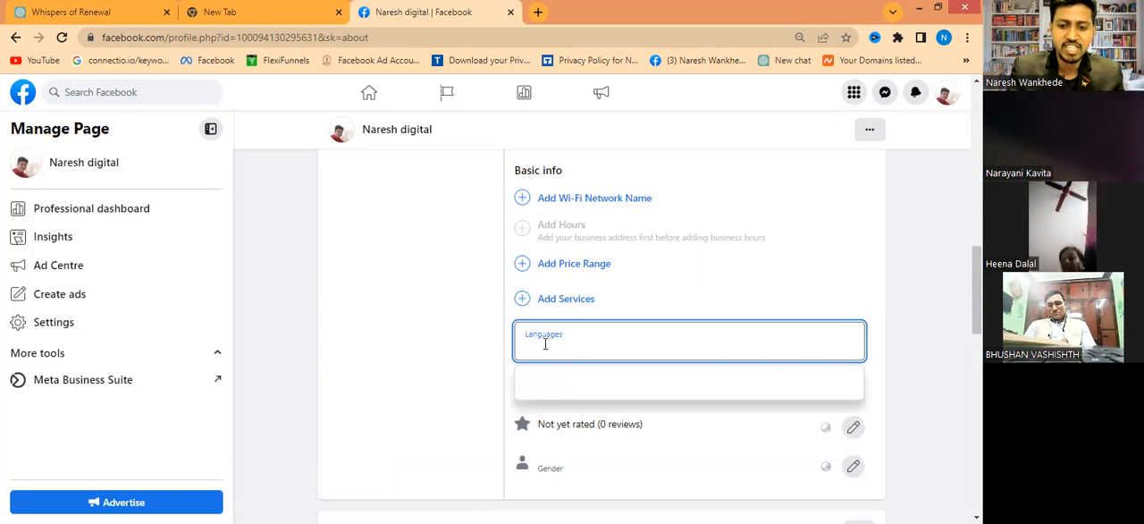
text(hindi)
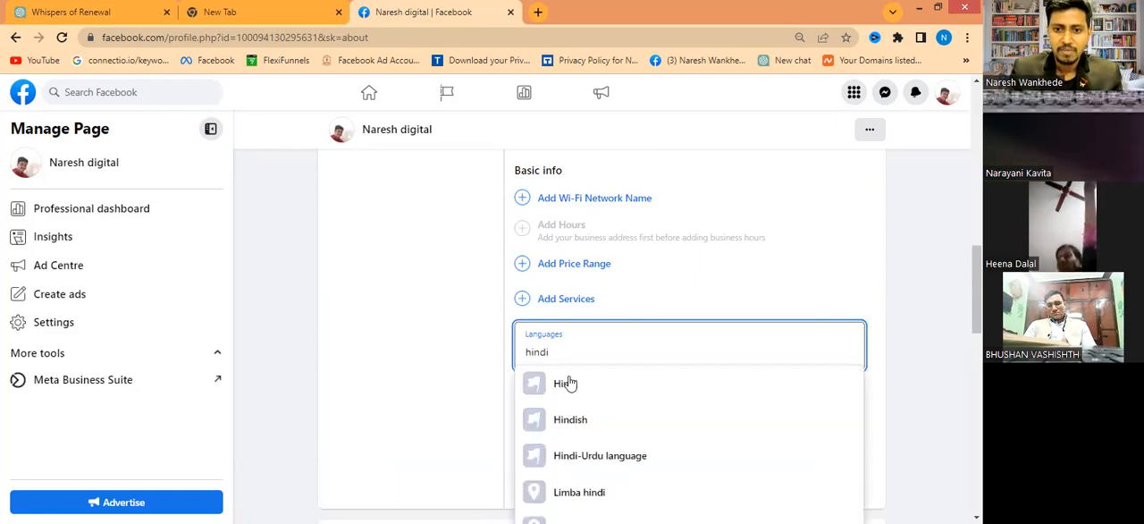
click(570, 383)
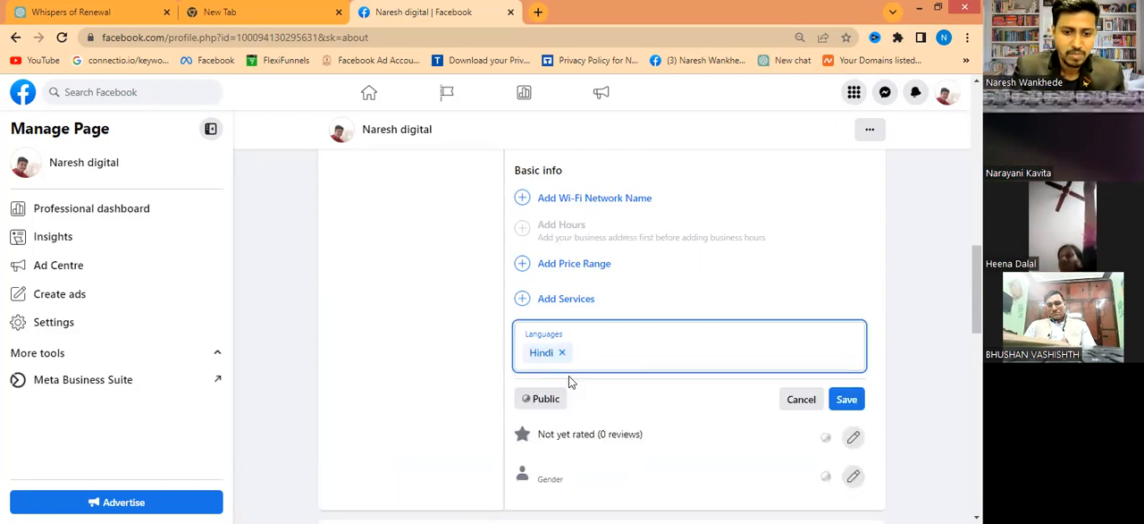
- Add Marathi and English to the Page's languages and save the entry
text(marathi)
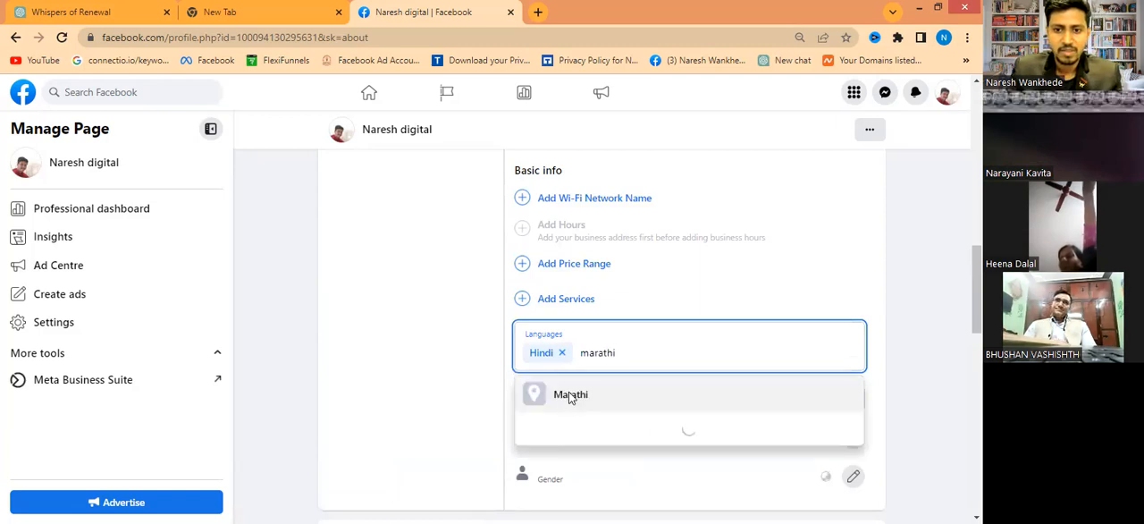
click(570, 395)
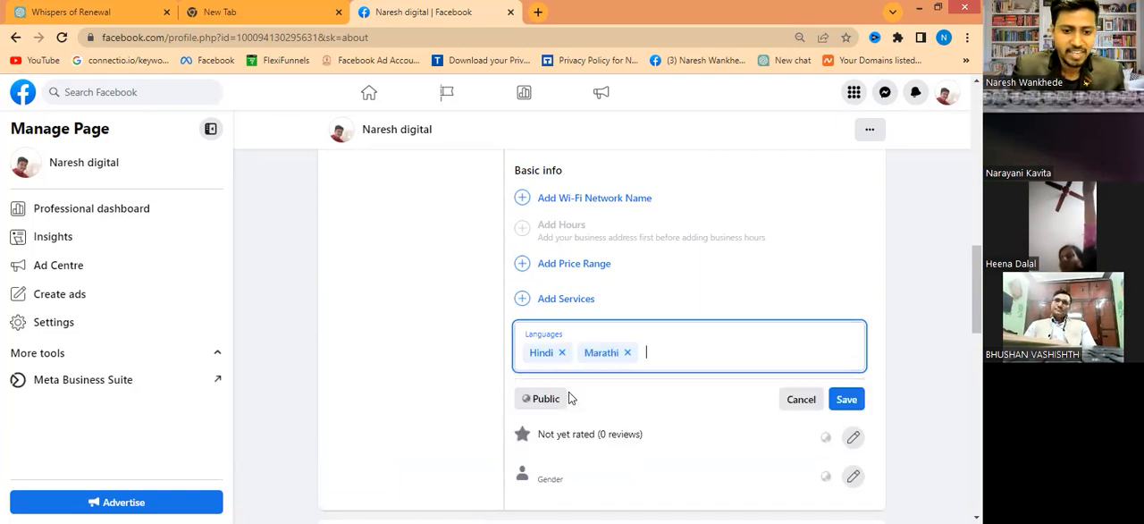
text(engl)
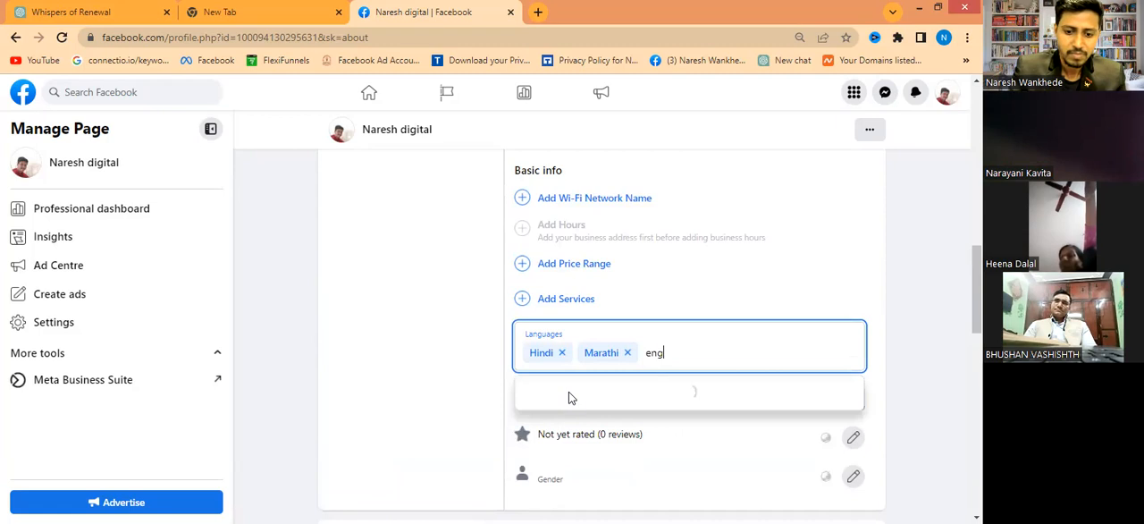
text(ish)
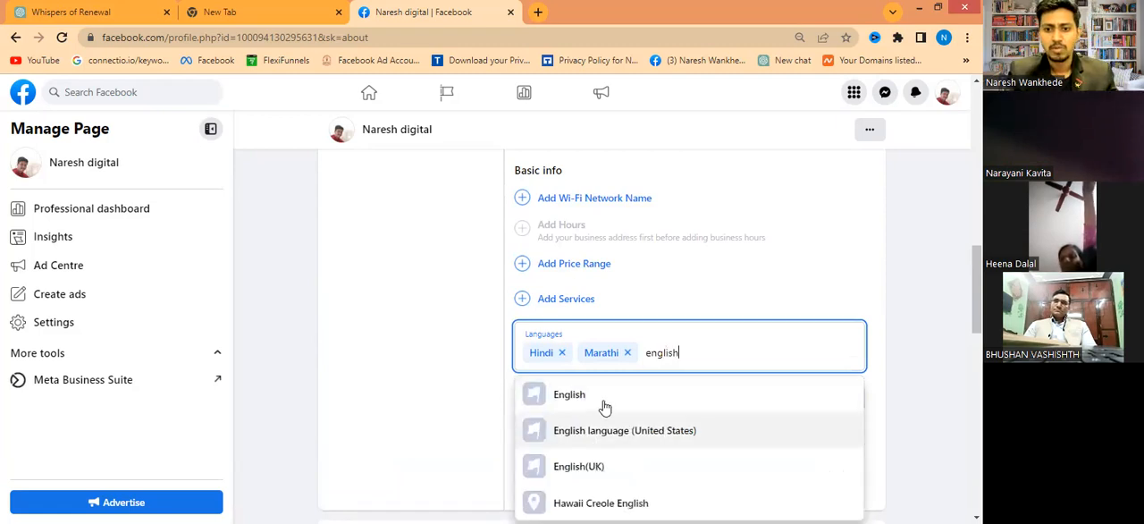
click(604, 400)
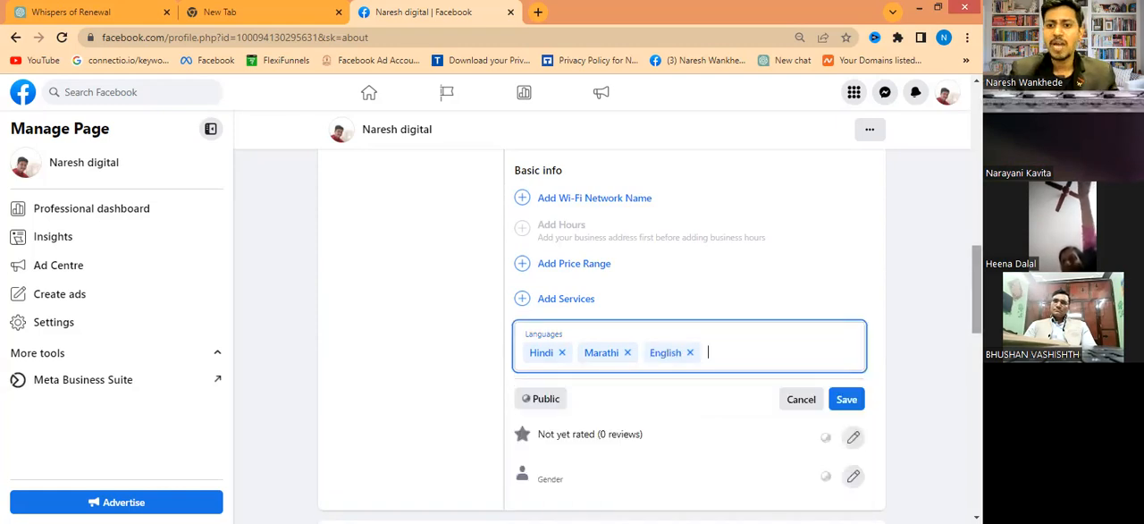
scroll(601, 340, down, 2)
scroll(602, 340, down, 1)
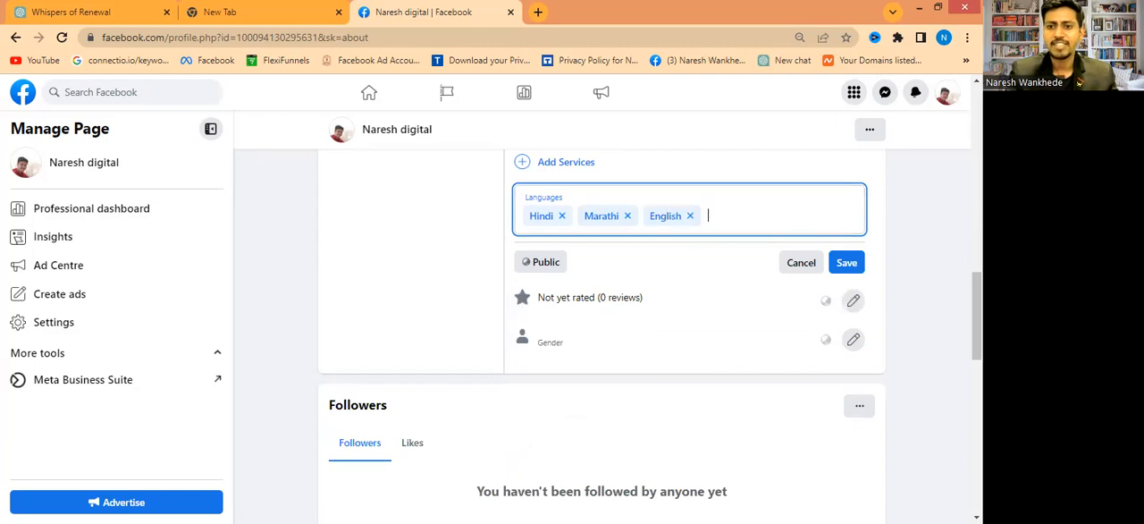
click(856, 270)
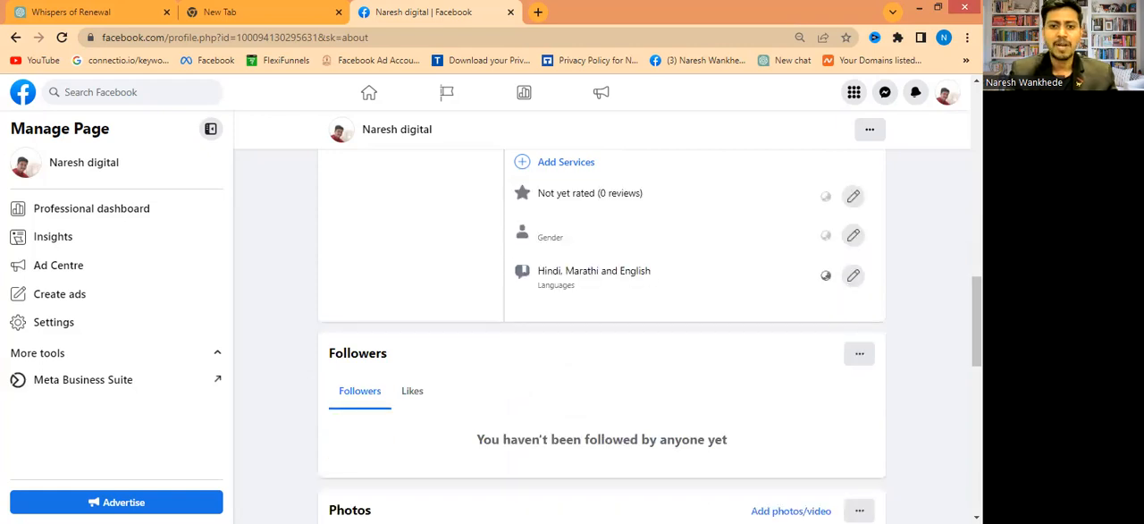
scroll(601, 340, down, 3)
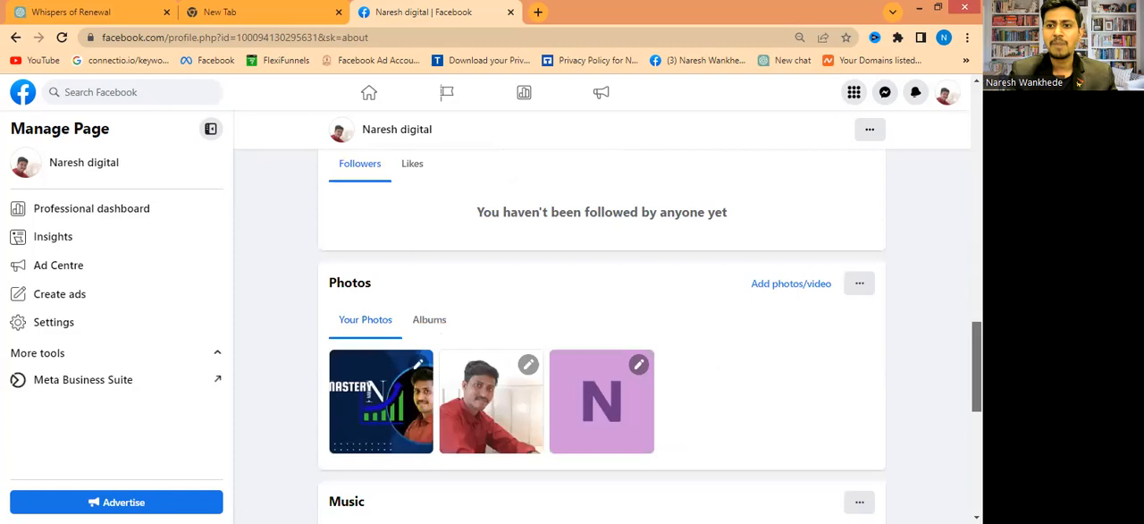
scroll(976, 375, down, 1)
scroll(601, 340, up, 10)
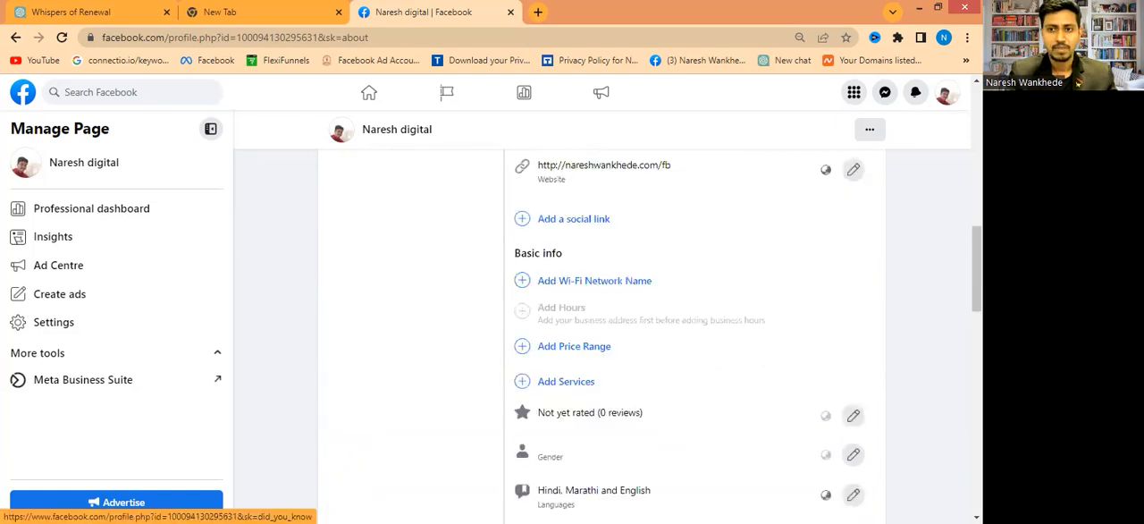